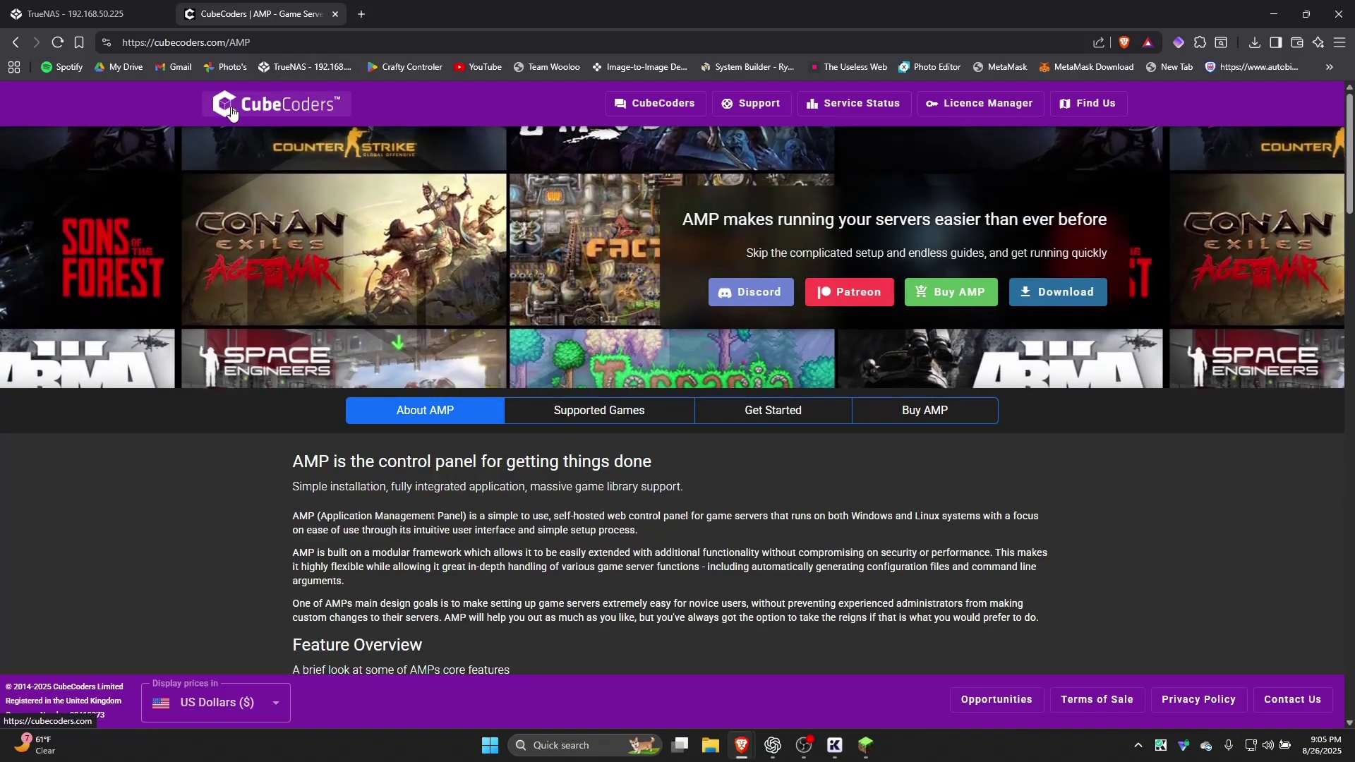
Scroll the CubeCoders AMP page to the edition prices: Starter $10, Professional $20, Advanced $40
{"action": "scroll", "coordinate": [351, 221], "scroll_direction": "down", "scroll_amount": 6}
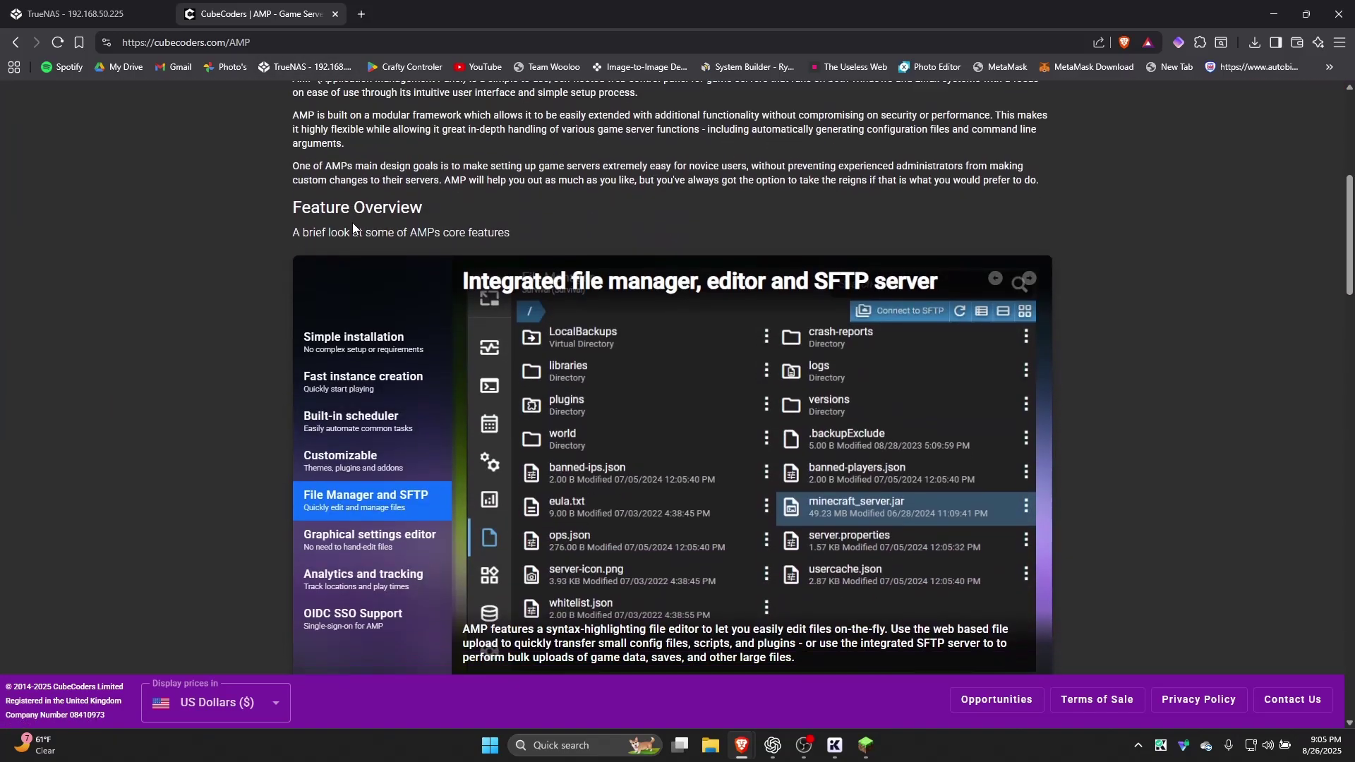
{"action": "scroll", "coordinate": [352, 224], "scroll_direction": "down", "scroll_amount": 5}
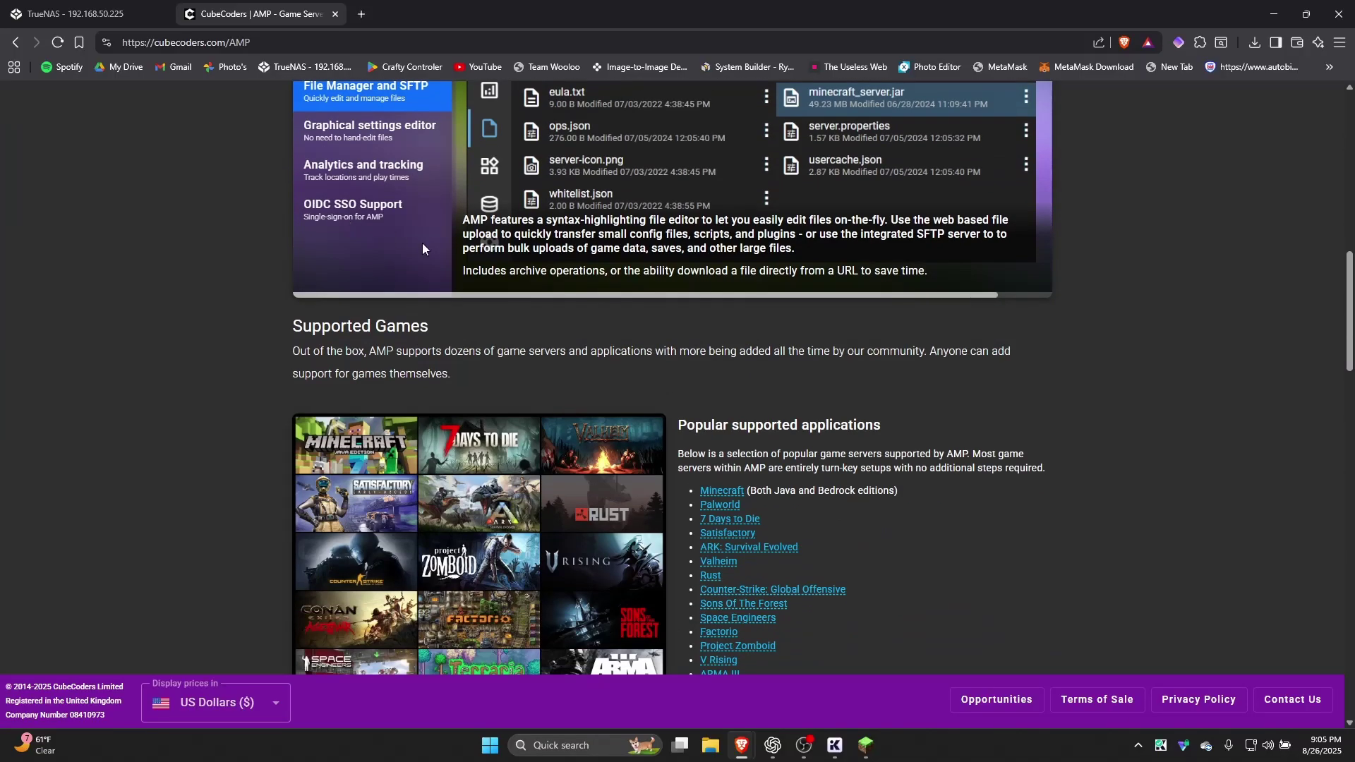
{"action": "scroll", "coordinate": [422, 244], "scroll_direction": "down", "scroll_amount": 2}
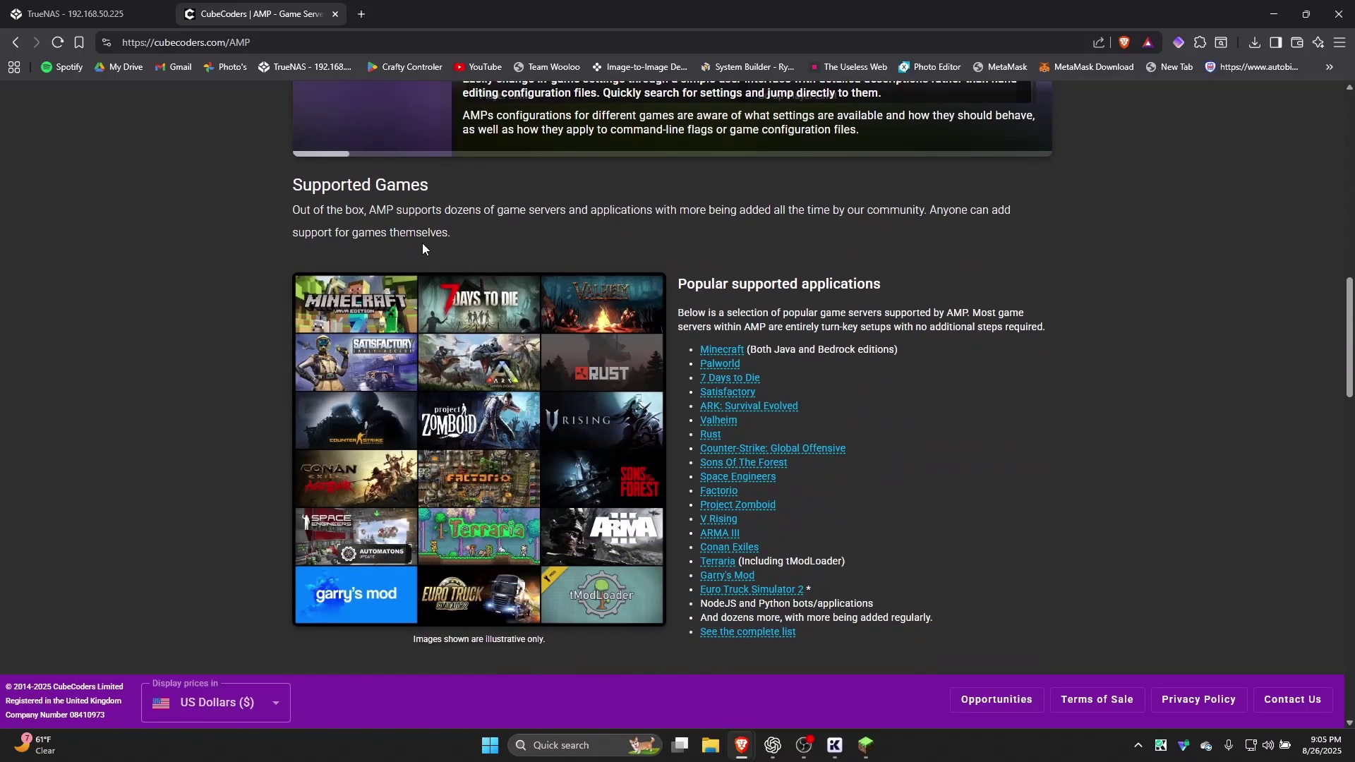
{"action": "scroll", "coordinate": [423, 244], "scroll_direction": "down", "scroll_amount": 12}
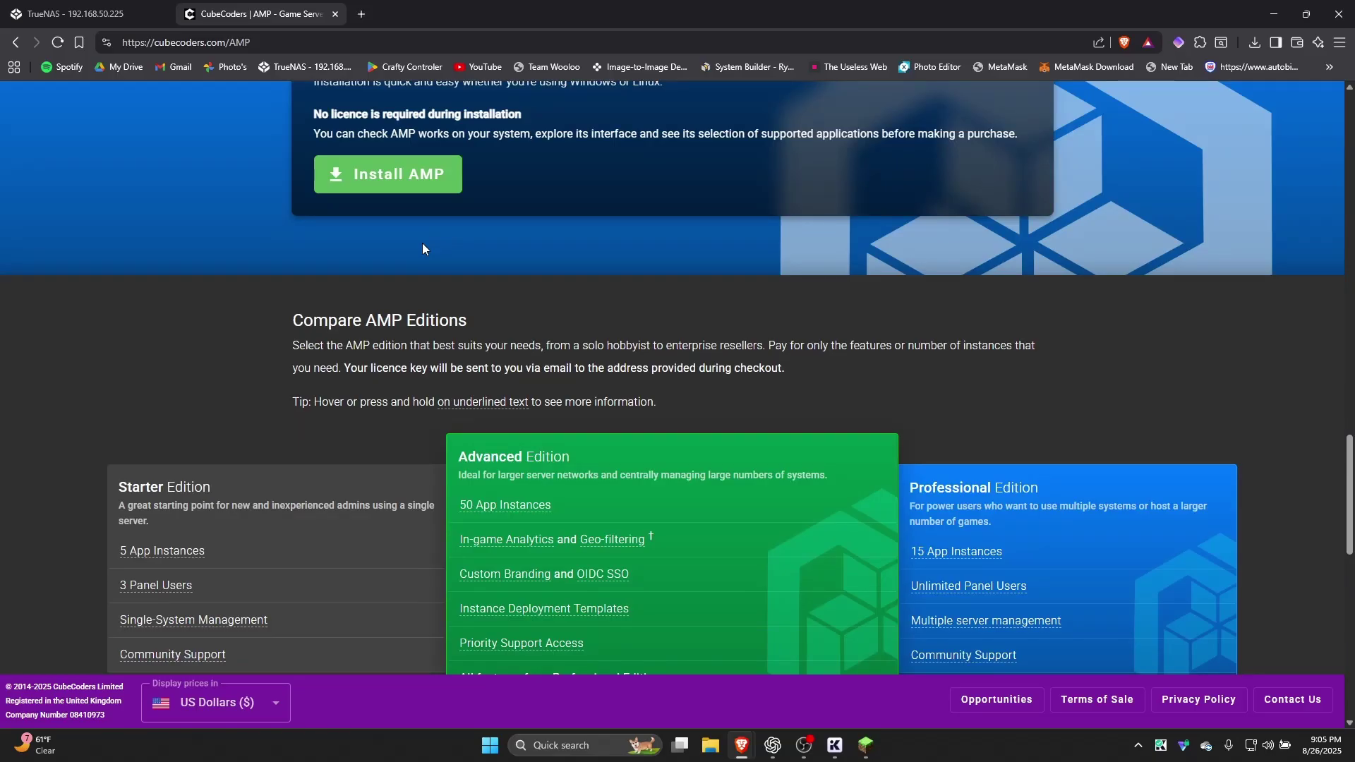
{"action": "scroll", "coordinate": [421, 245], "scroll_direction": "down", "scroll_amount": 2}
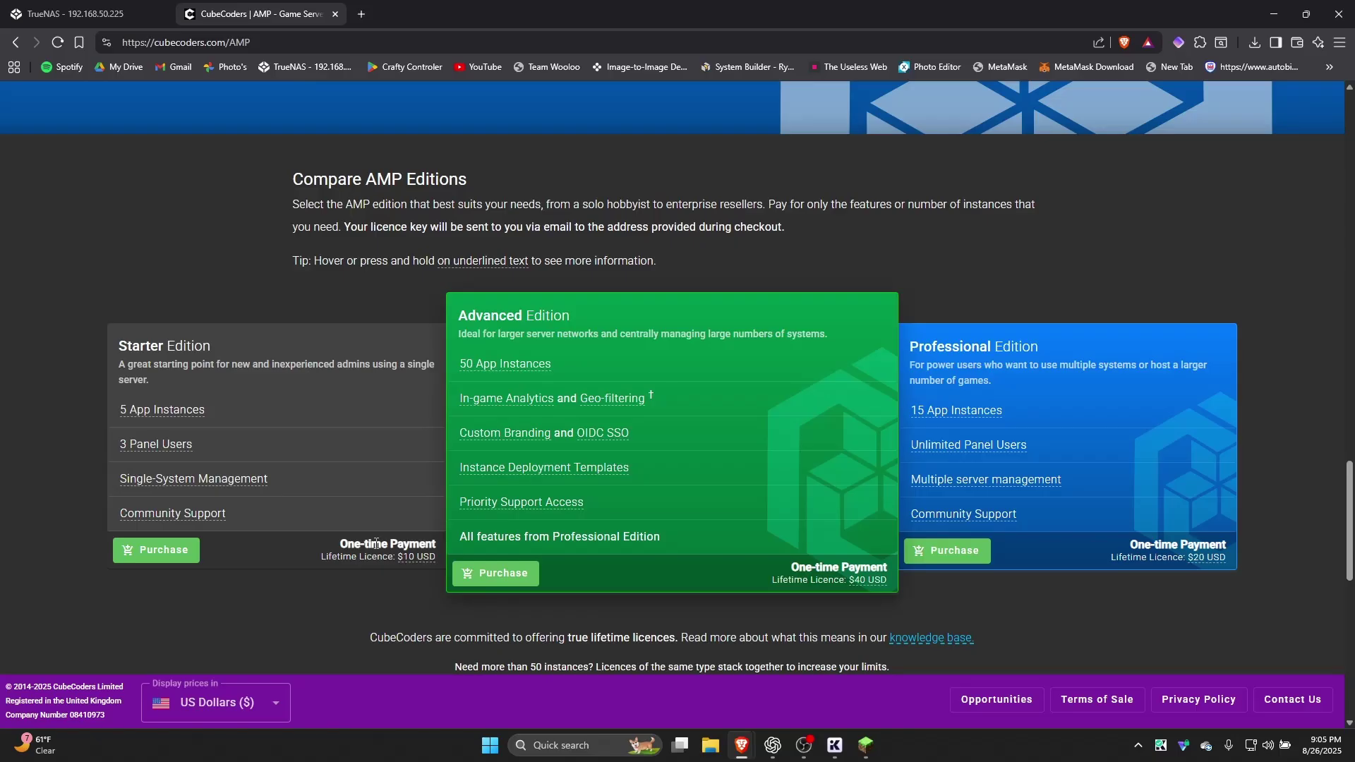
{"action": "left_click", "coordinate": [106, 14]}
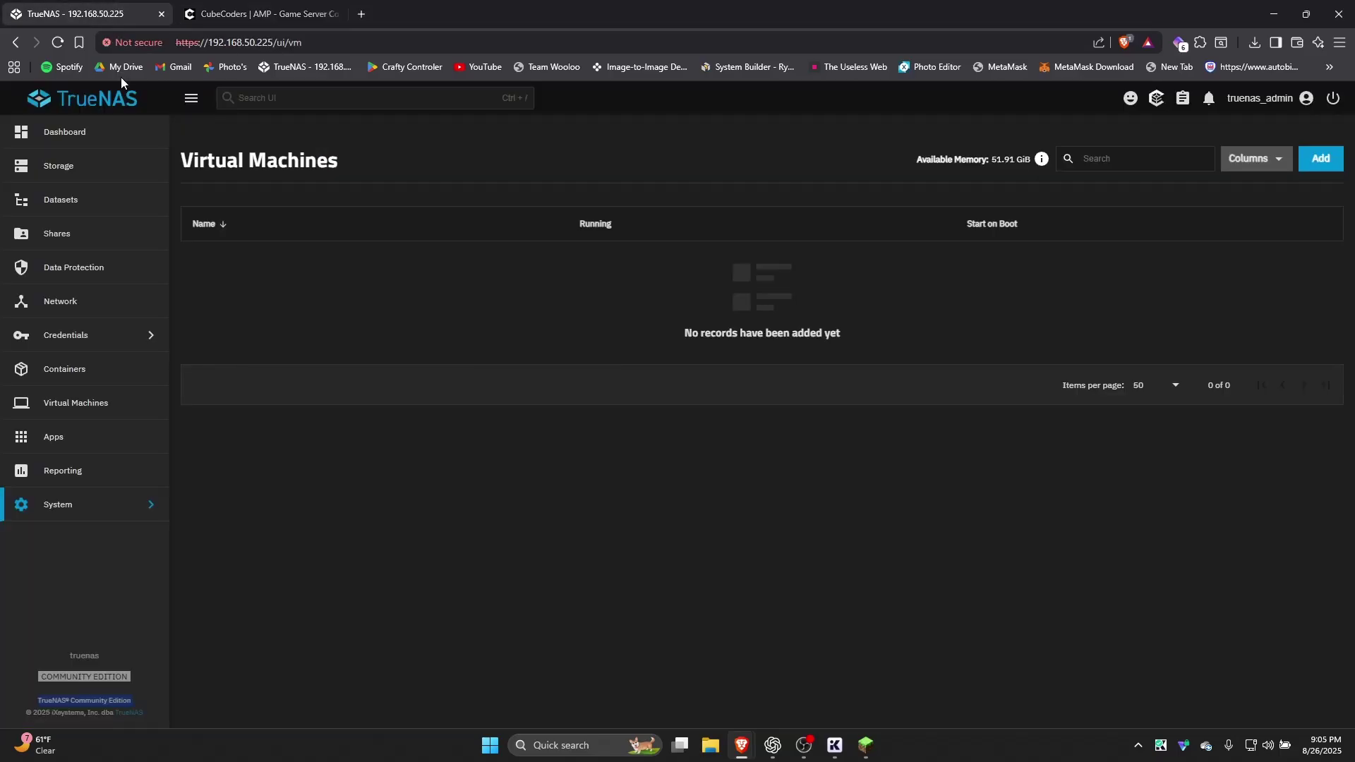
{"action": "left_click", "coordinate": [143, 415]}
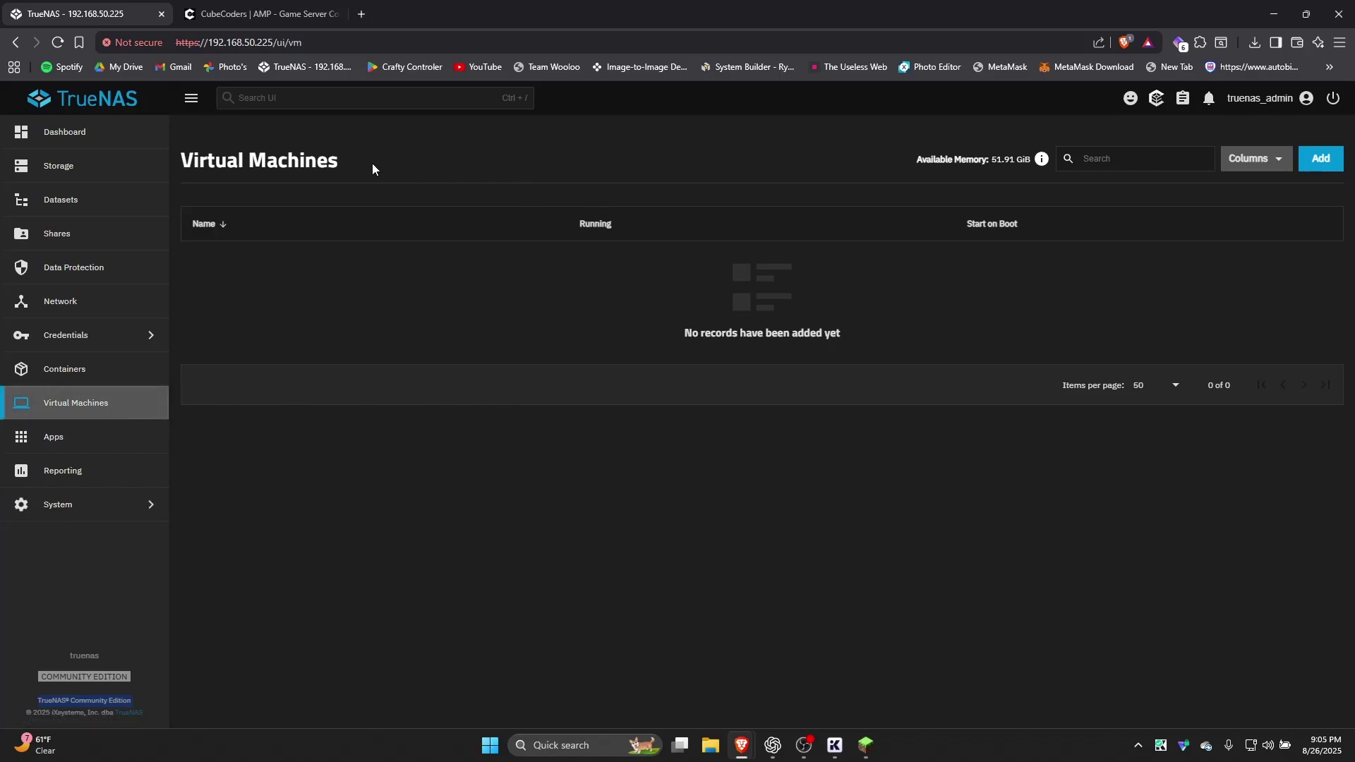
{"action": "left_click_drag", "start_coordinate": [372, 163], "coordinate": [177, 168]}
{"action": "left_click", "coordinate": [176, 168]}
{"action": "left_click", "coordinate": [94, 379]}
{"action": "left_click", "coordinate": [95, 408]}
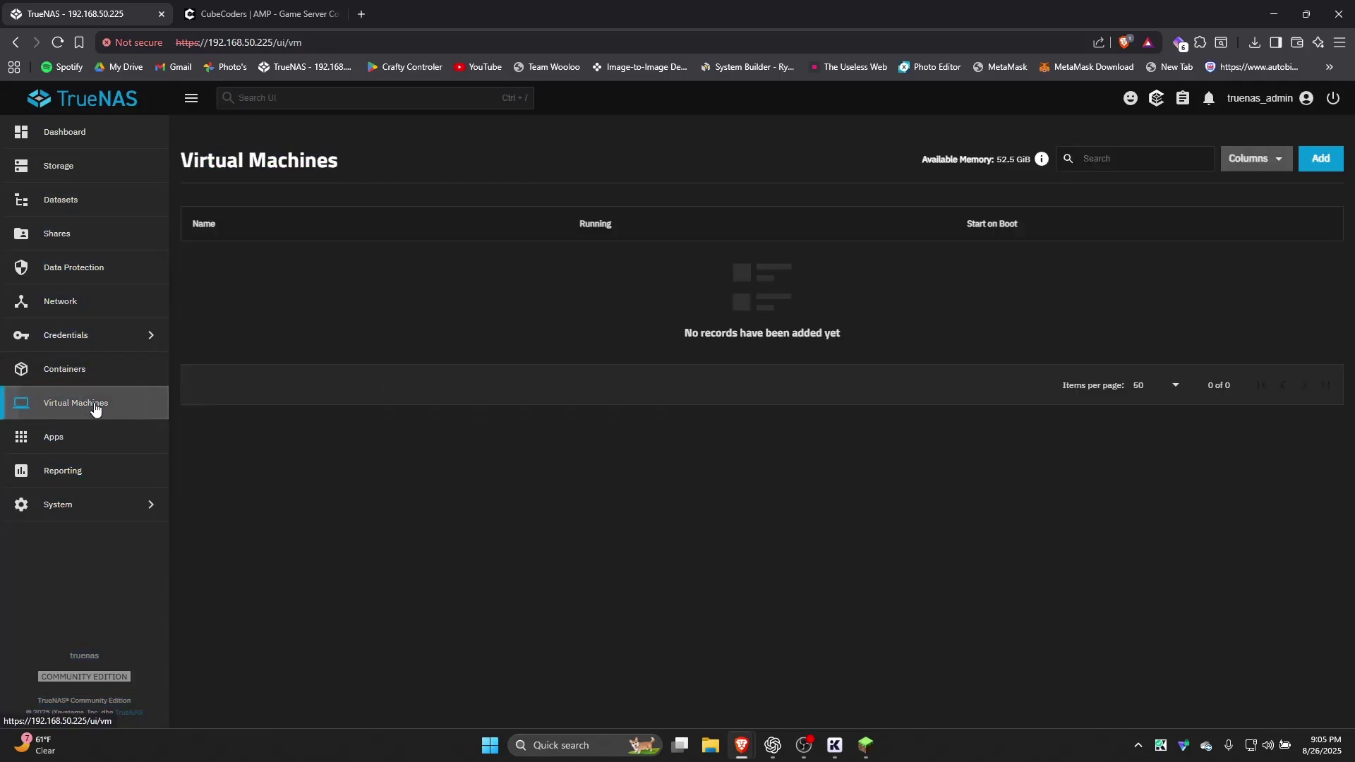
{"action": "triple_click", "coordinate": [325, 181]}
{"action": "left_click", "coordinate": [328, 182]}
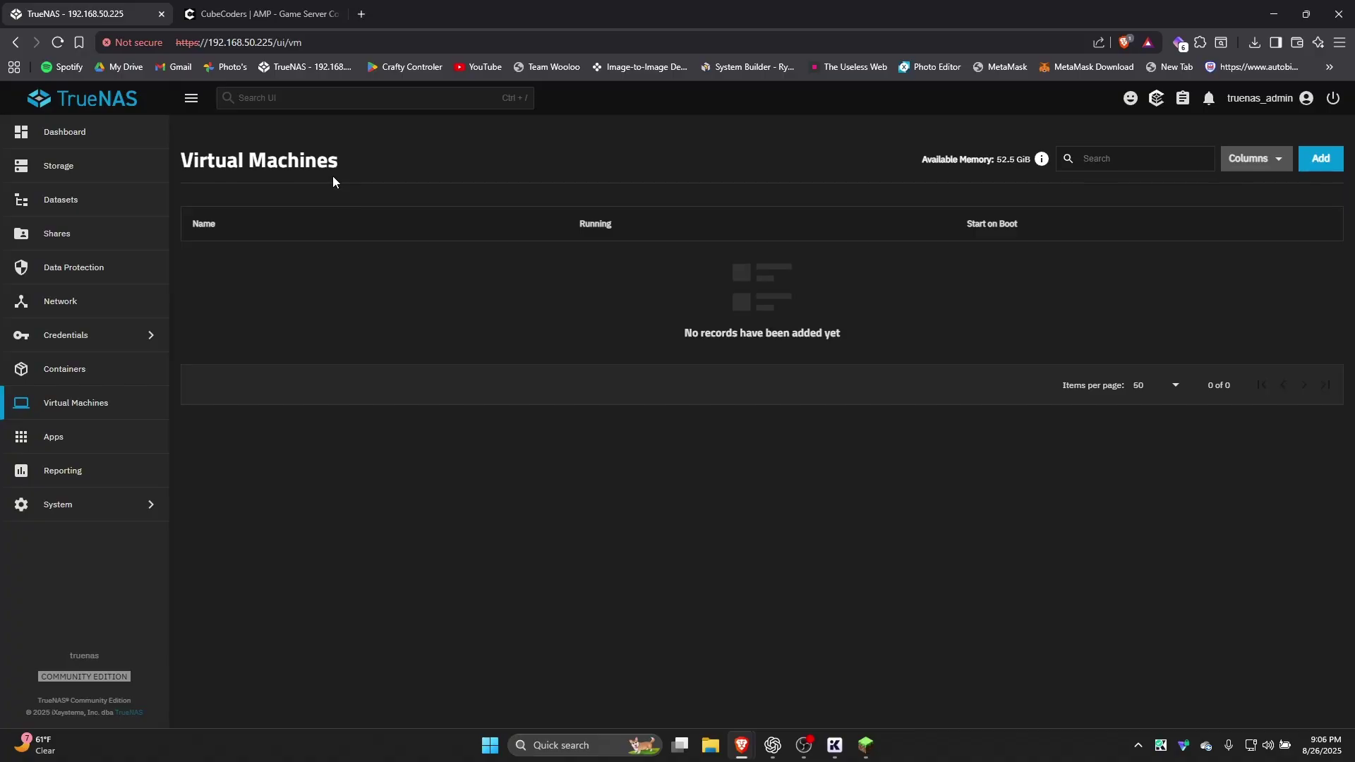
Review the installed apps, checking crashed crafty-4 and amp's ports 25565 and 64325 to 8080
{"action": "left_click", "coordinate": [109, 455]}
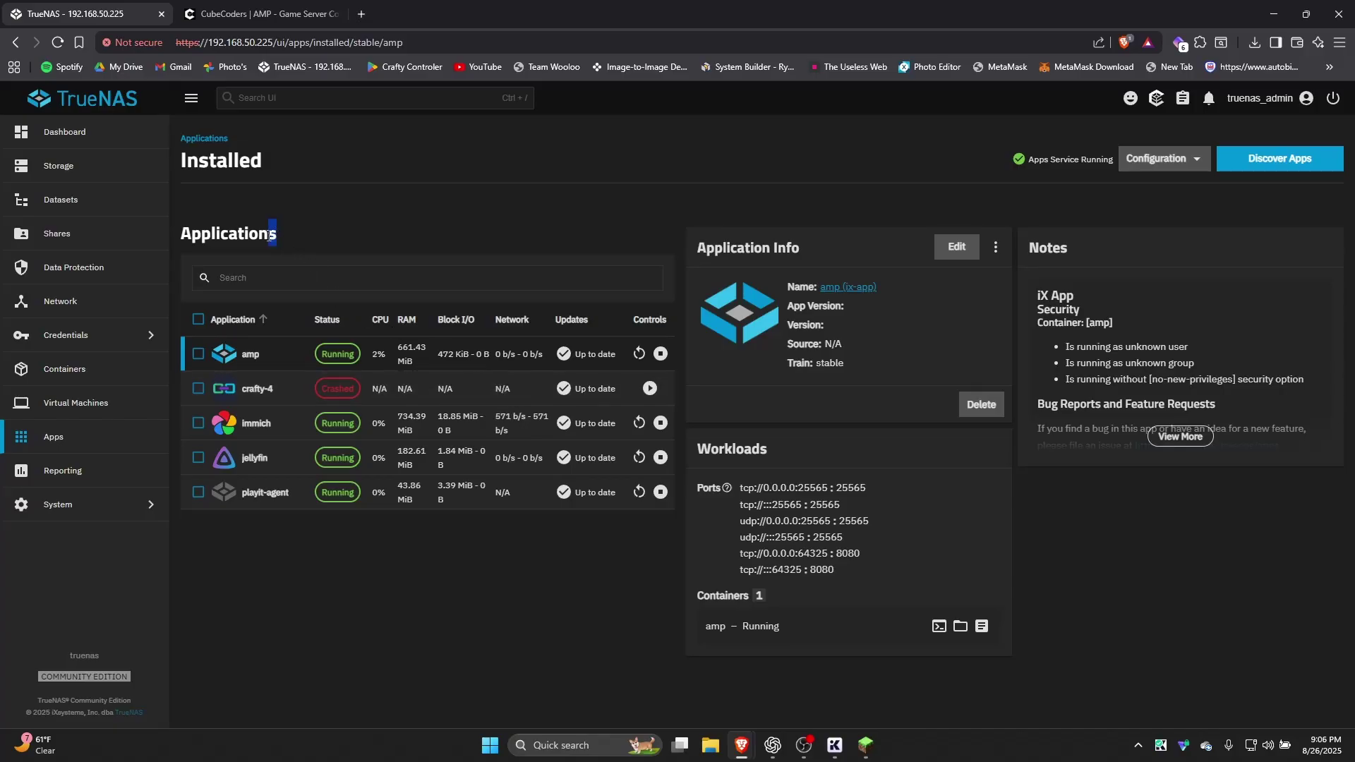
{"action": "left_click_drag", "start_coordinate": [271, 231], "coordinate": [222, 241]}
{"action": "left_click", "coordinate": [223, 242]}
{"action": "left_click", "coordinate": [362, 400]}
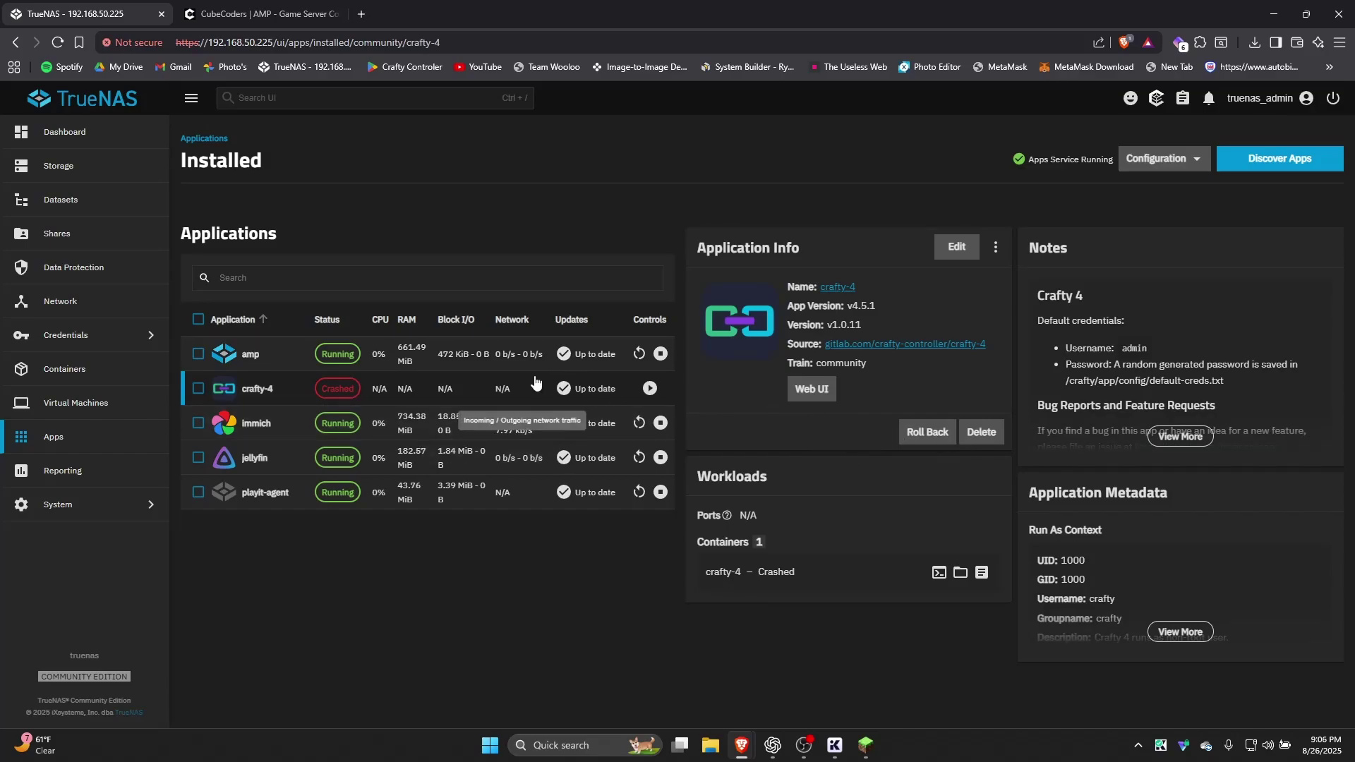
{"action": "left_click", "coordinate": [467, 356]}
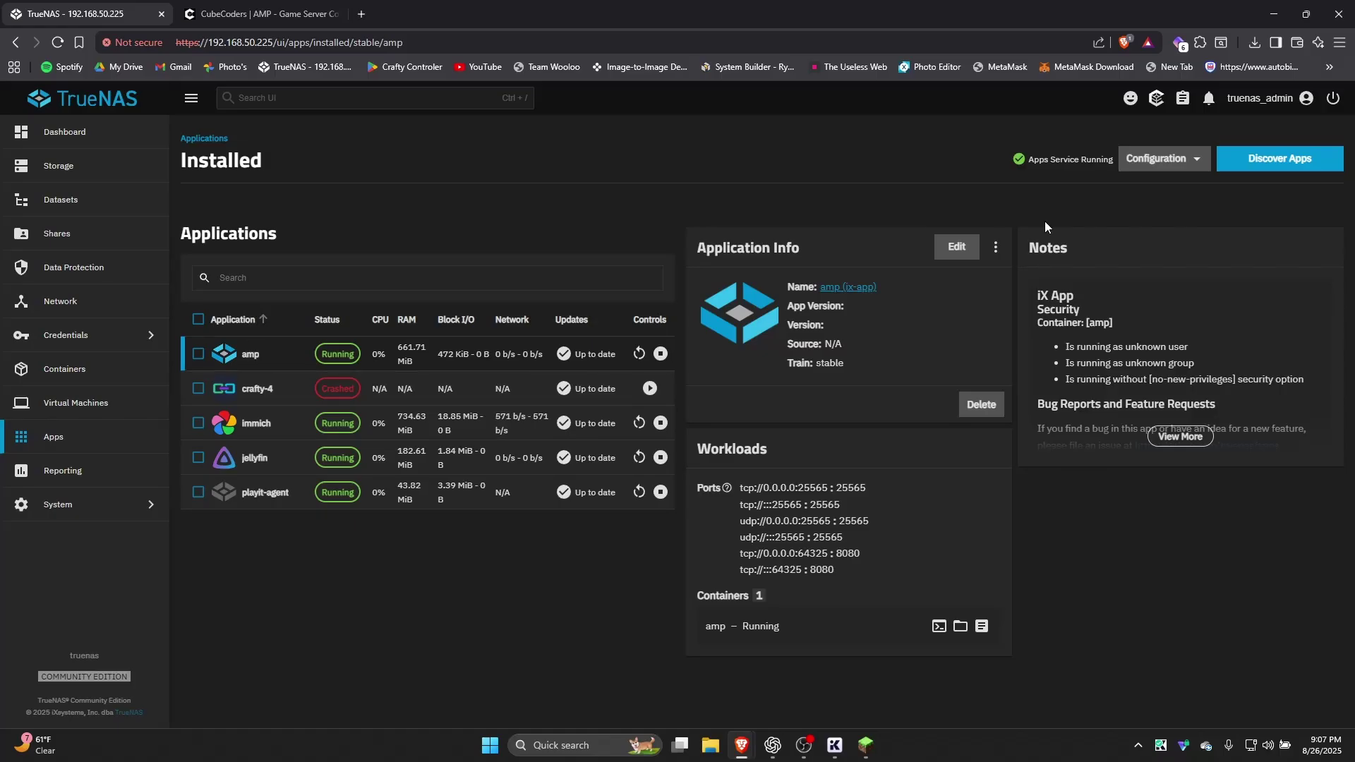
Start a new custom app install and enter the application name amp1
{"action": "left_click", "coordinate": [1245, 155]}
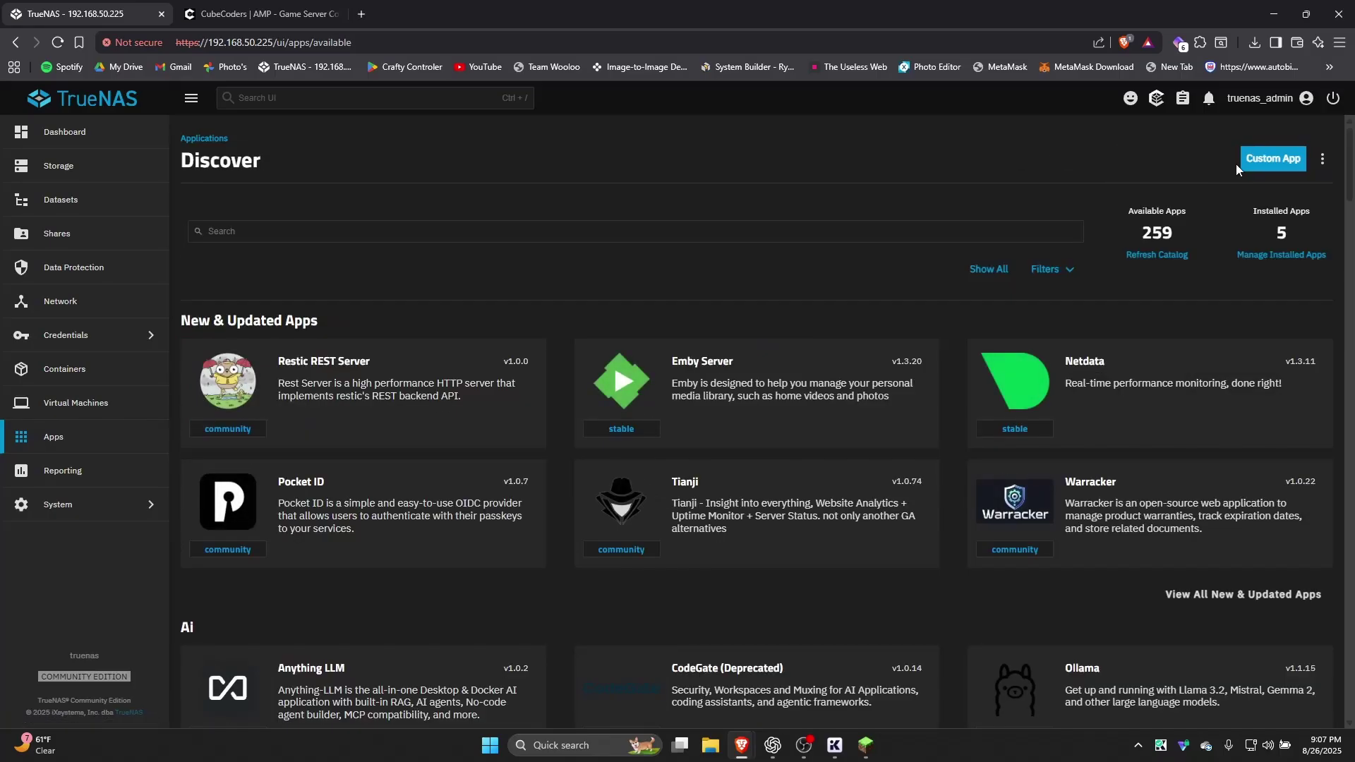
{"action": "left_click", "coordinate": [1273, 161]}
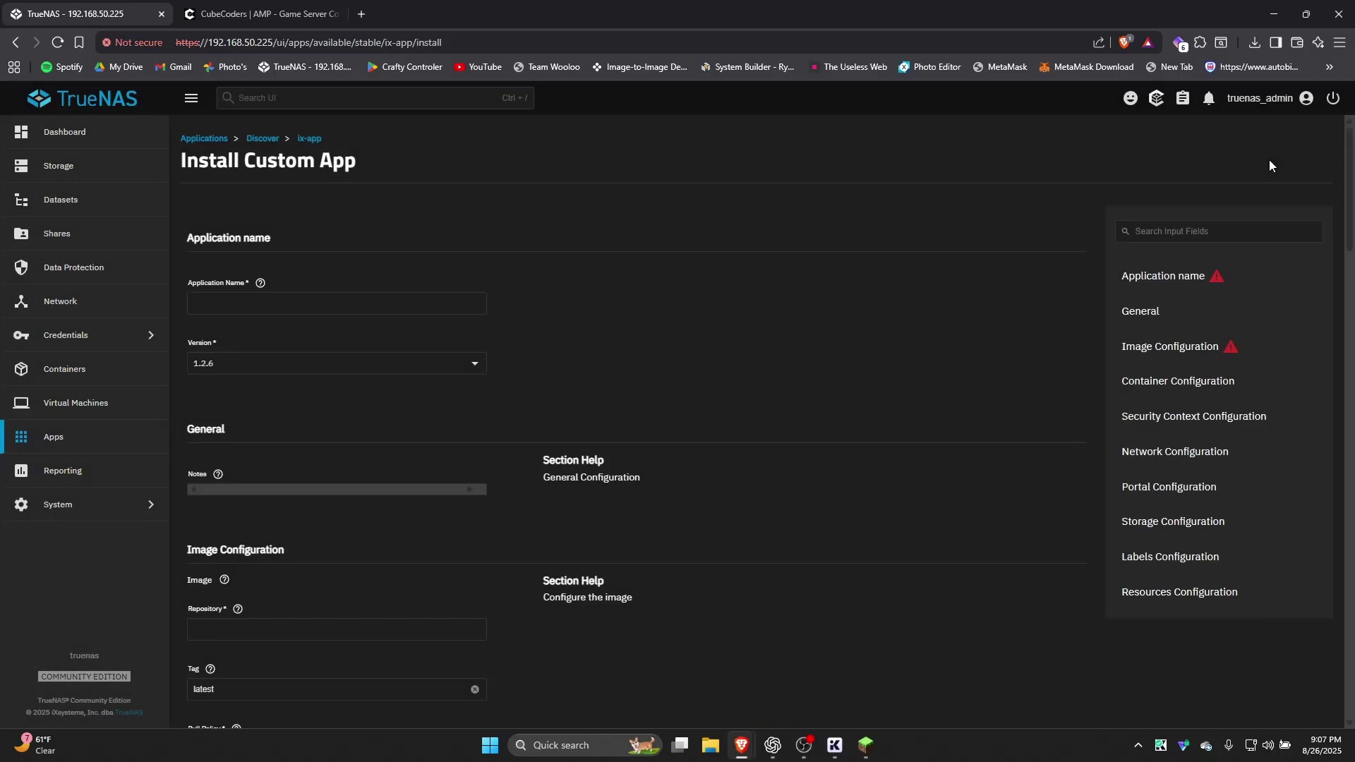
{"action": "left_click", "coordinate": [356, 306]}
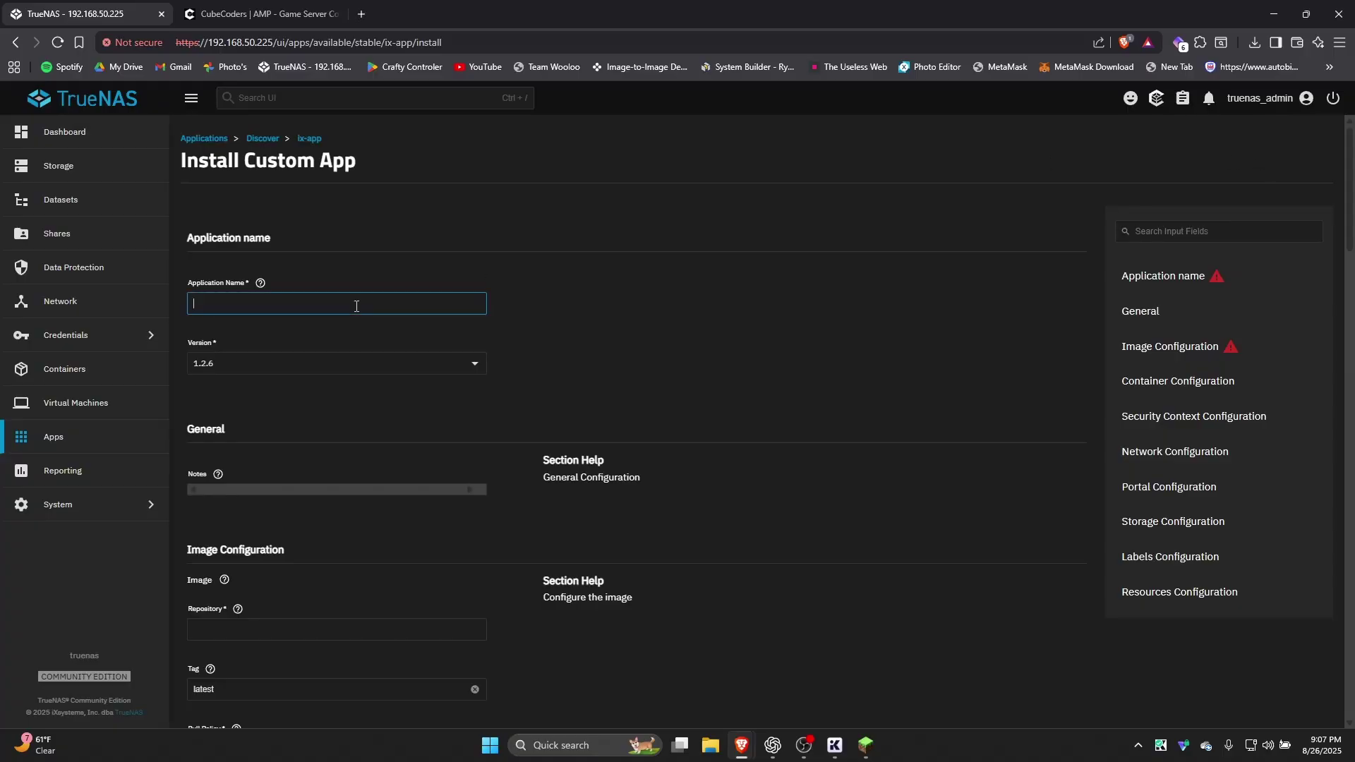
{"action": "type", "text": "amp"}
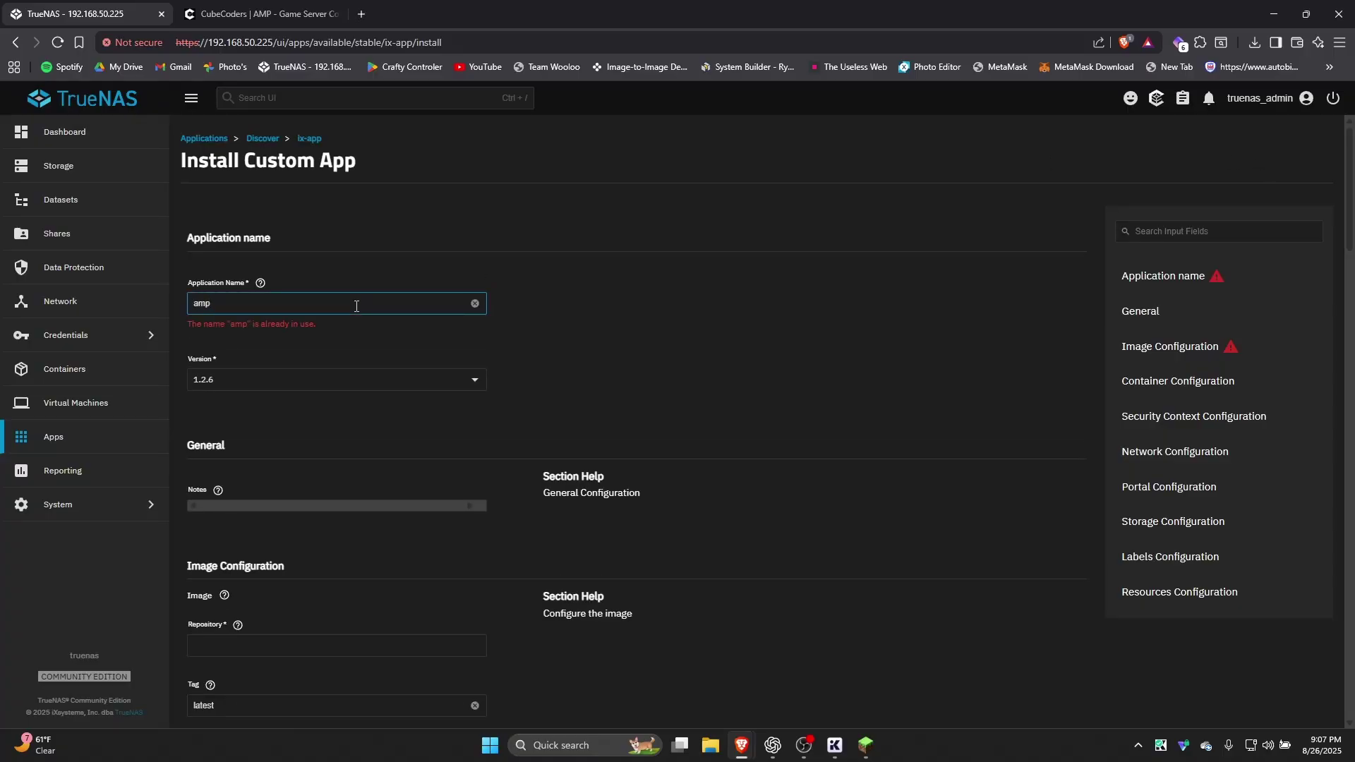
{"action": "type", "text": "21"}
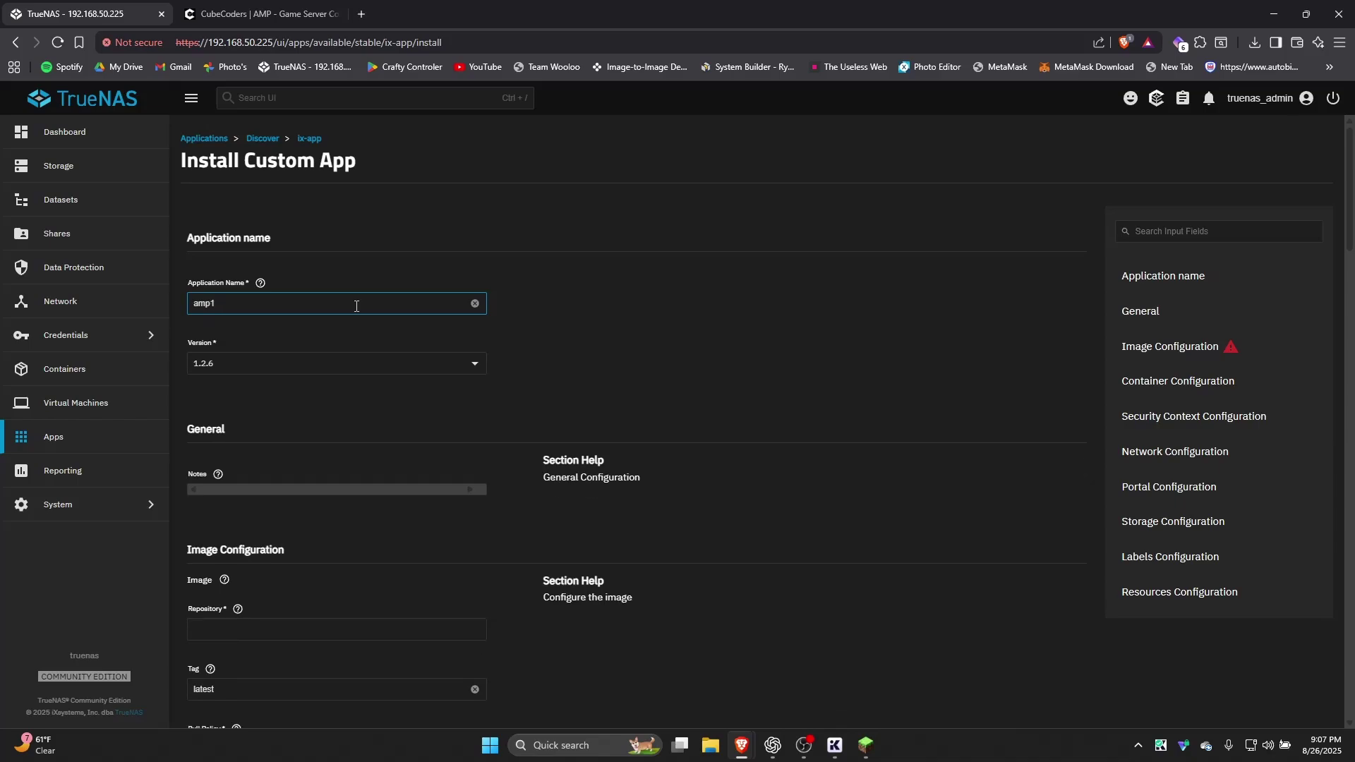
Paste mitchtalmadge/amp-dockerized into the Repository field and select the amp-dockerized text
{"action": "scroll", "coordinate": [391, 383], "scroll_direction": "down", "scroll_amount": 3}
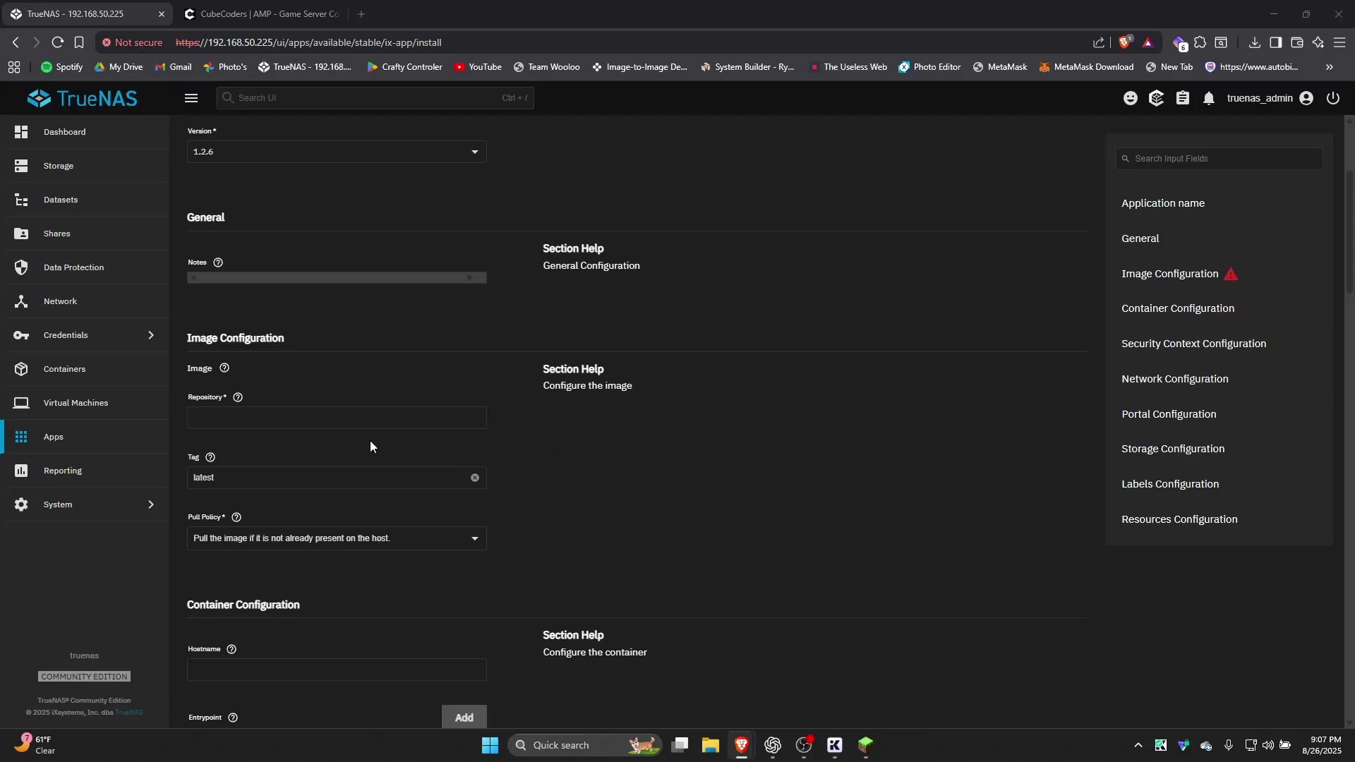
{"action": "left_click", "coordinate": [224, 427]}
{"action": "type", "text": "mitchtalmadge/amp-dockerized"}
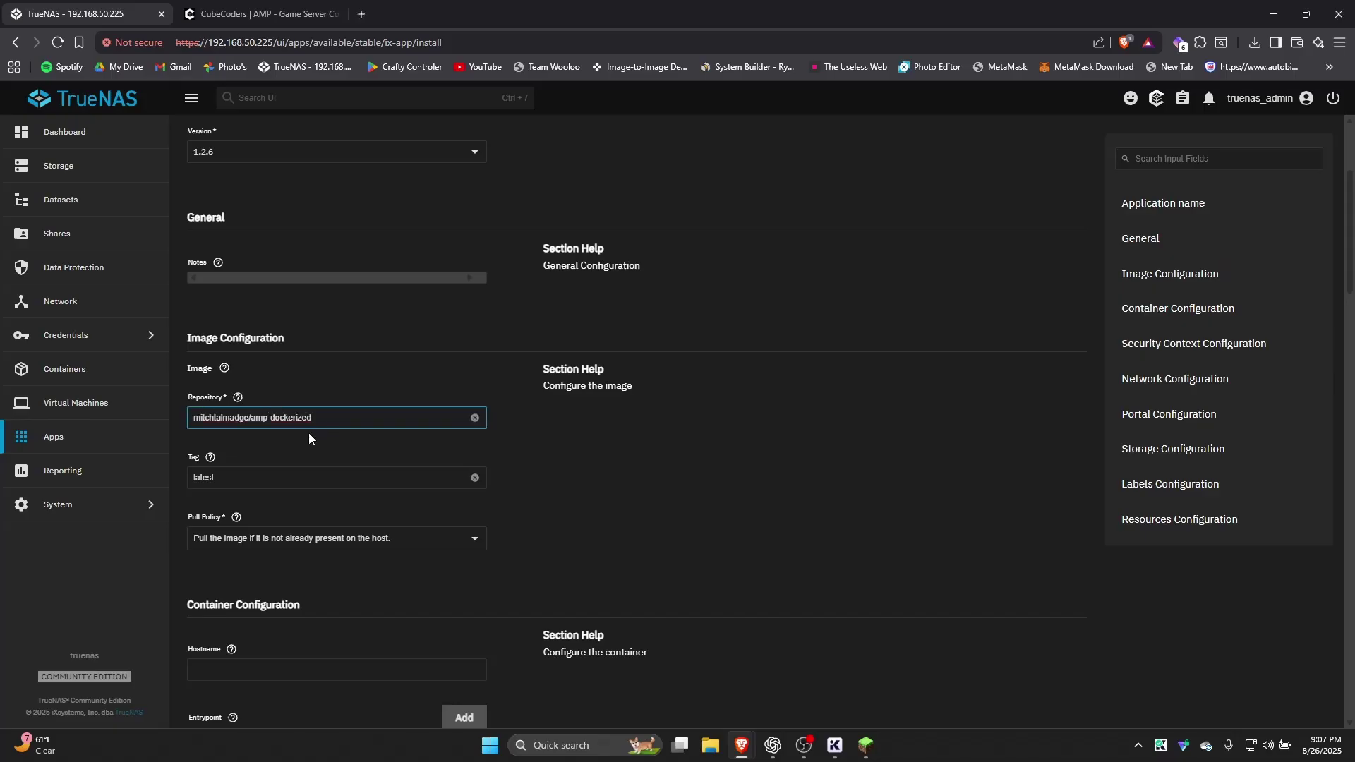
{"action": "double_click", "coordinate": [297, 417]}
{"action": "left_click_drag", "start_coordinate": [297, 422], "coordinate": [259, 422]}
Search the web for the repository name in a new tab and open the AMP-dockerized GitHub page
{"action": "left_click", "coordinate": [361, 13]}
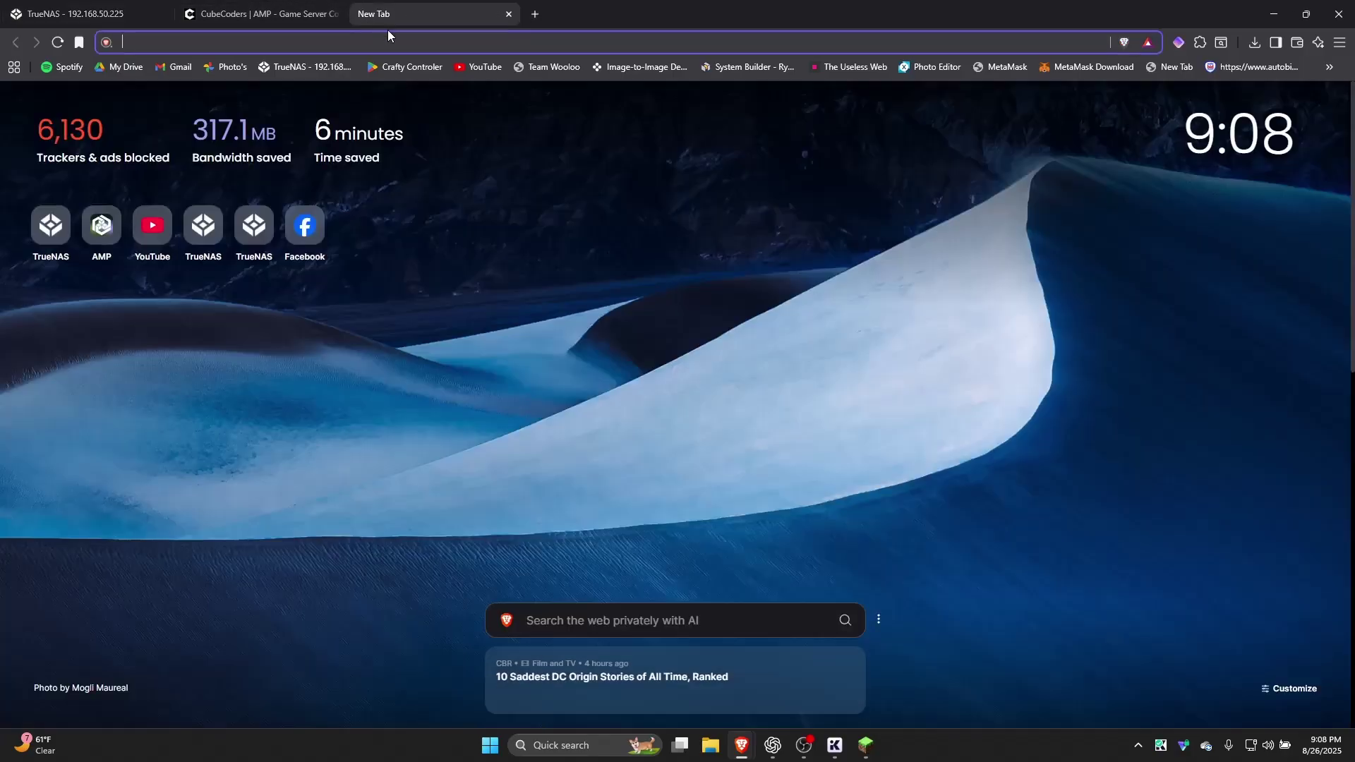
{"action": "type", "text": "mitchtalmadge/amp-dockerized"}
{"action": "key", "text": "Return"}
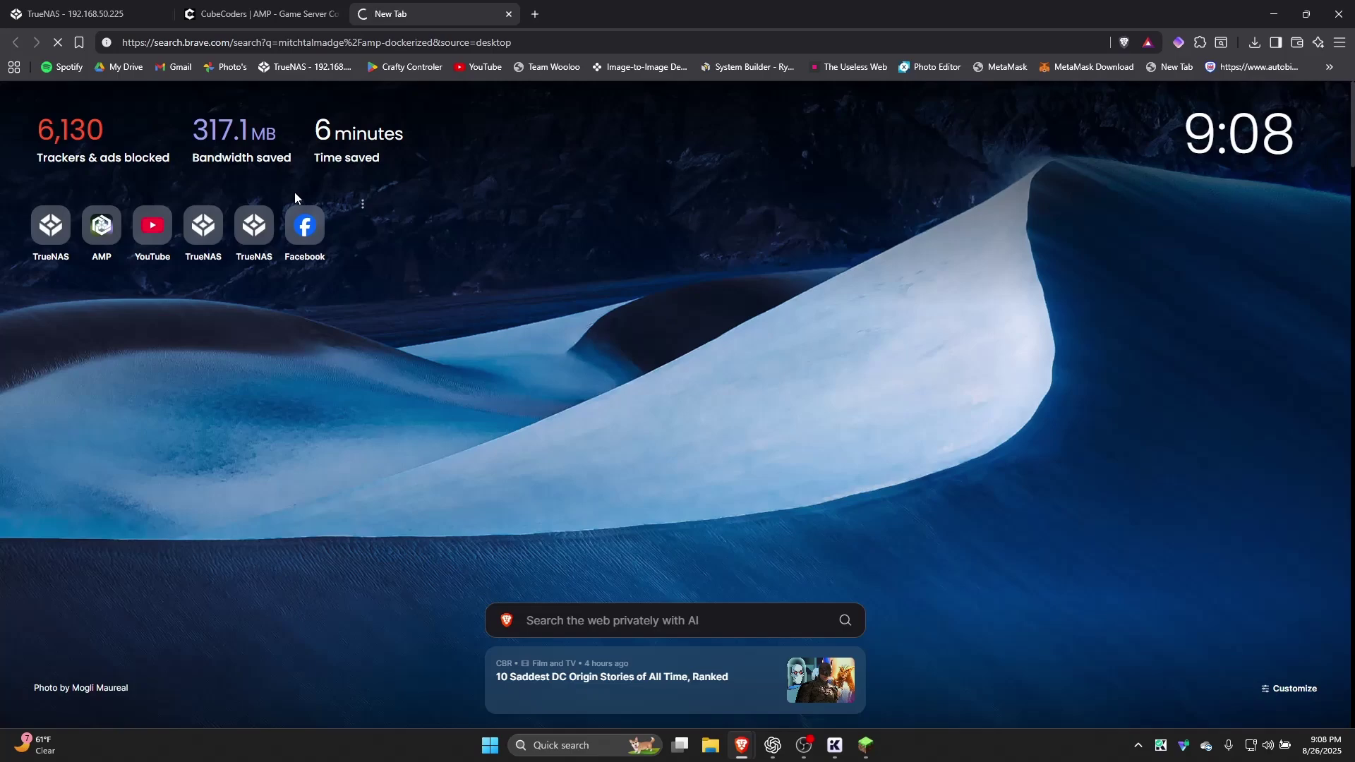
{"action": "left_click", "coordinate": [402, 43]}
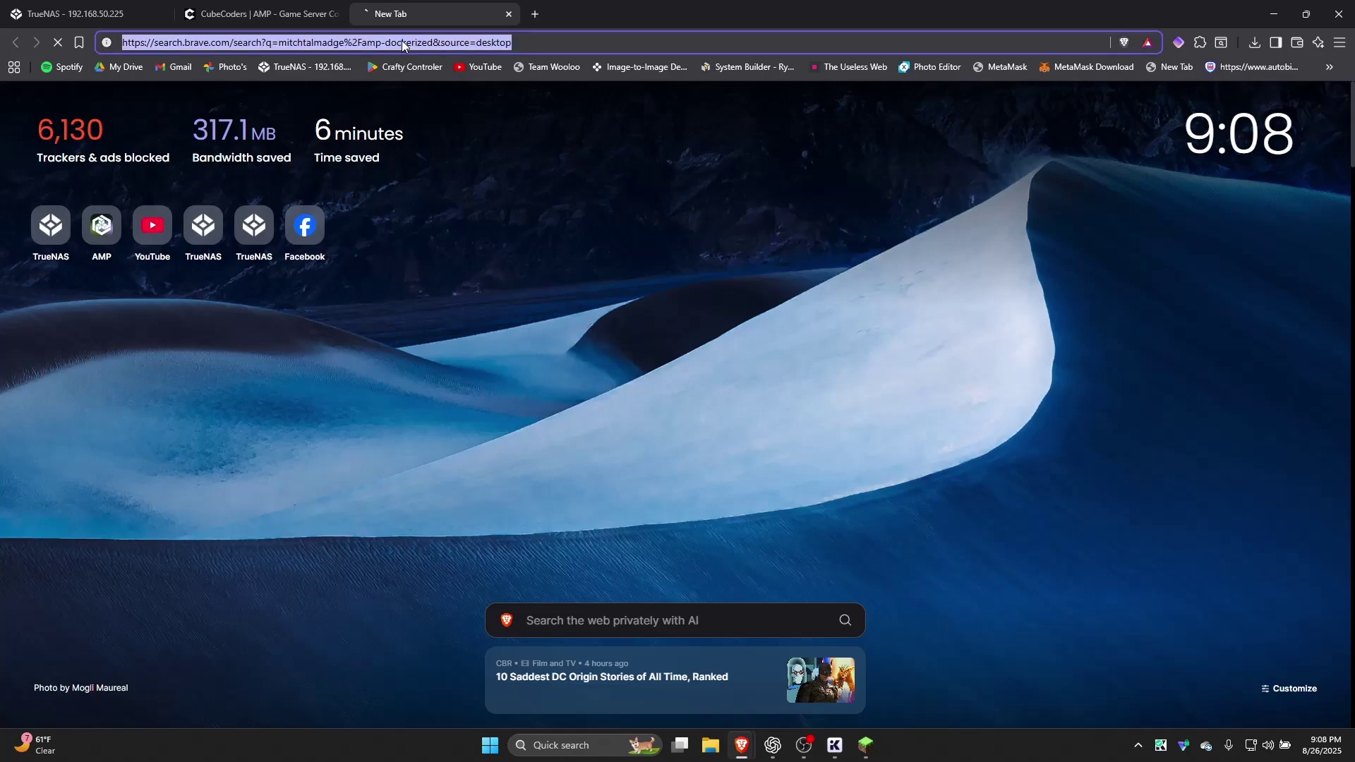
{"action": "key", "text": "Return"}
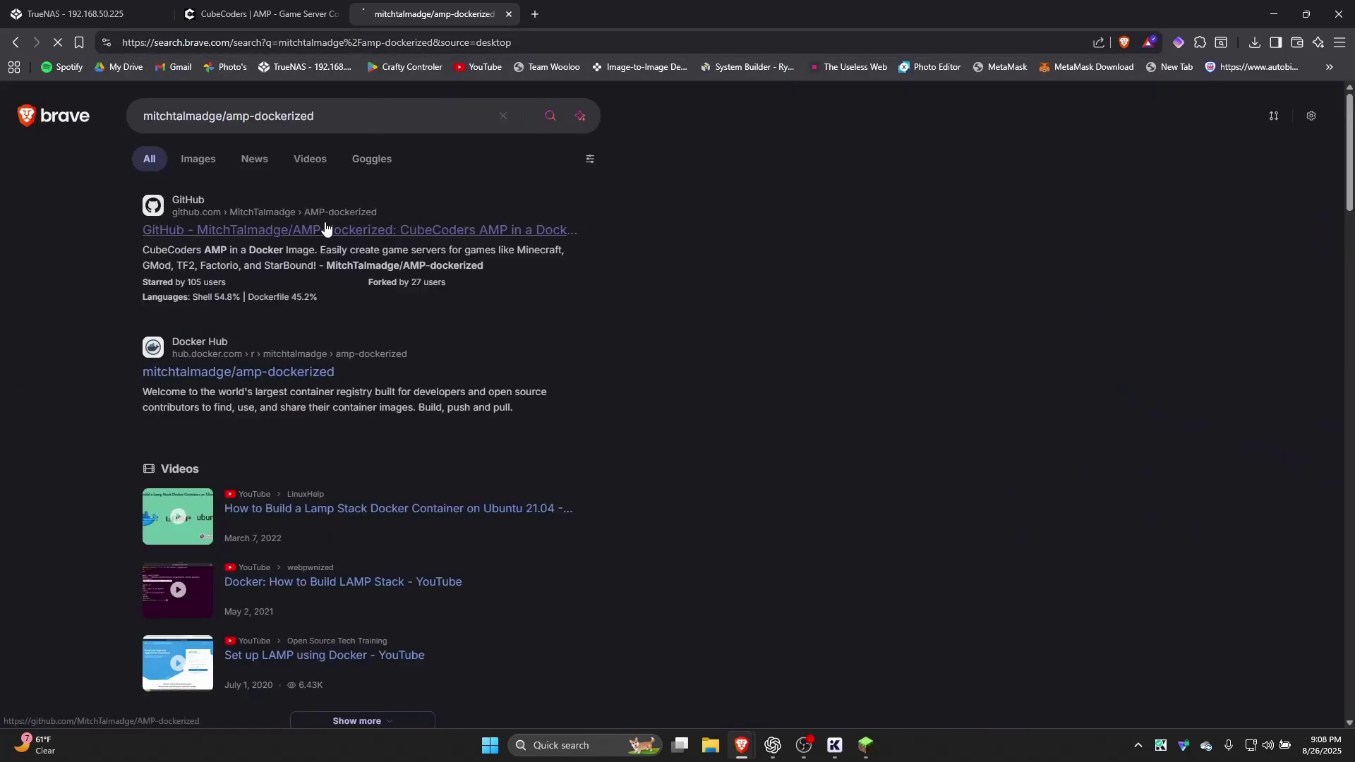
{"action": "left_click", "coordinate": [323, 229]}
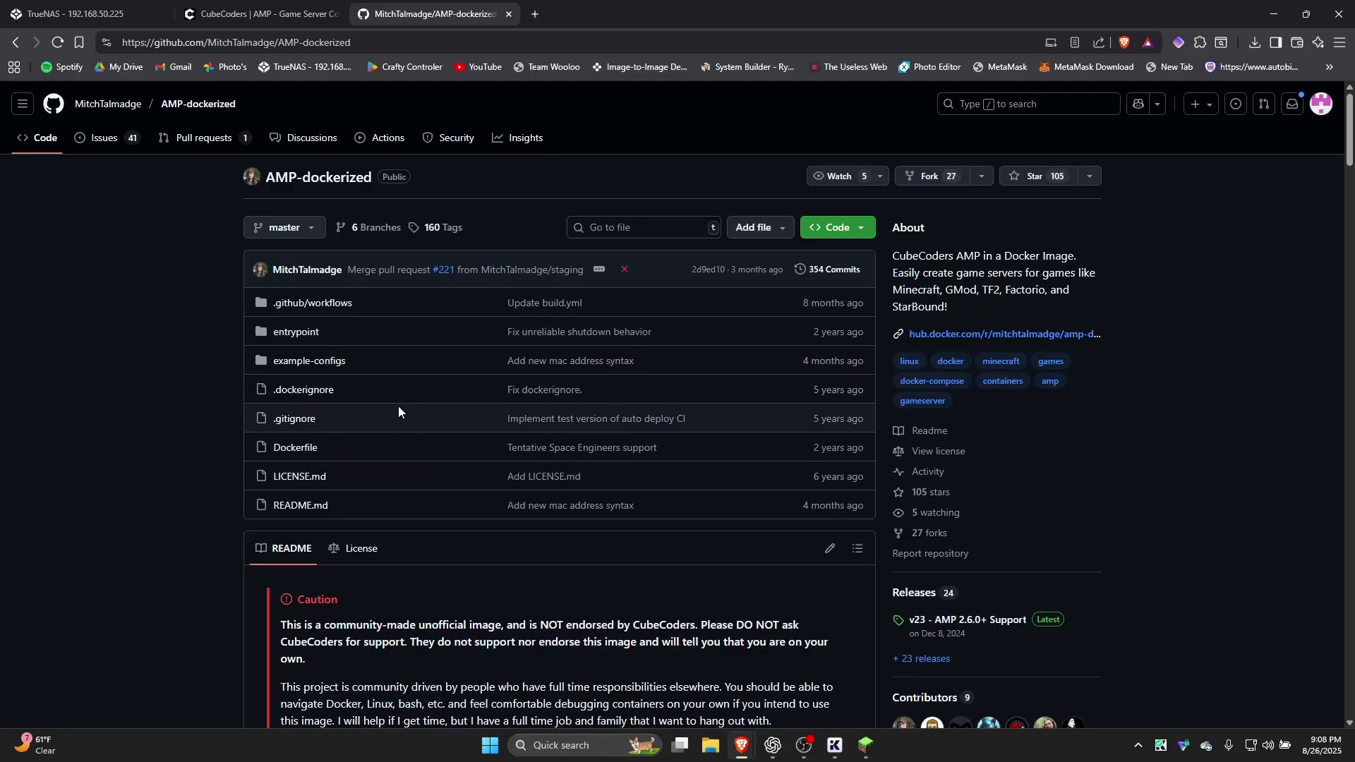
Scroll the README through its caution, note and Getting Help sections
{"action": "scroll", "coordinate": [393, 394], "scroll_direction": "down", "scroll_amount": 3}
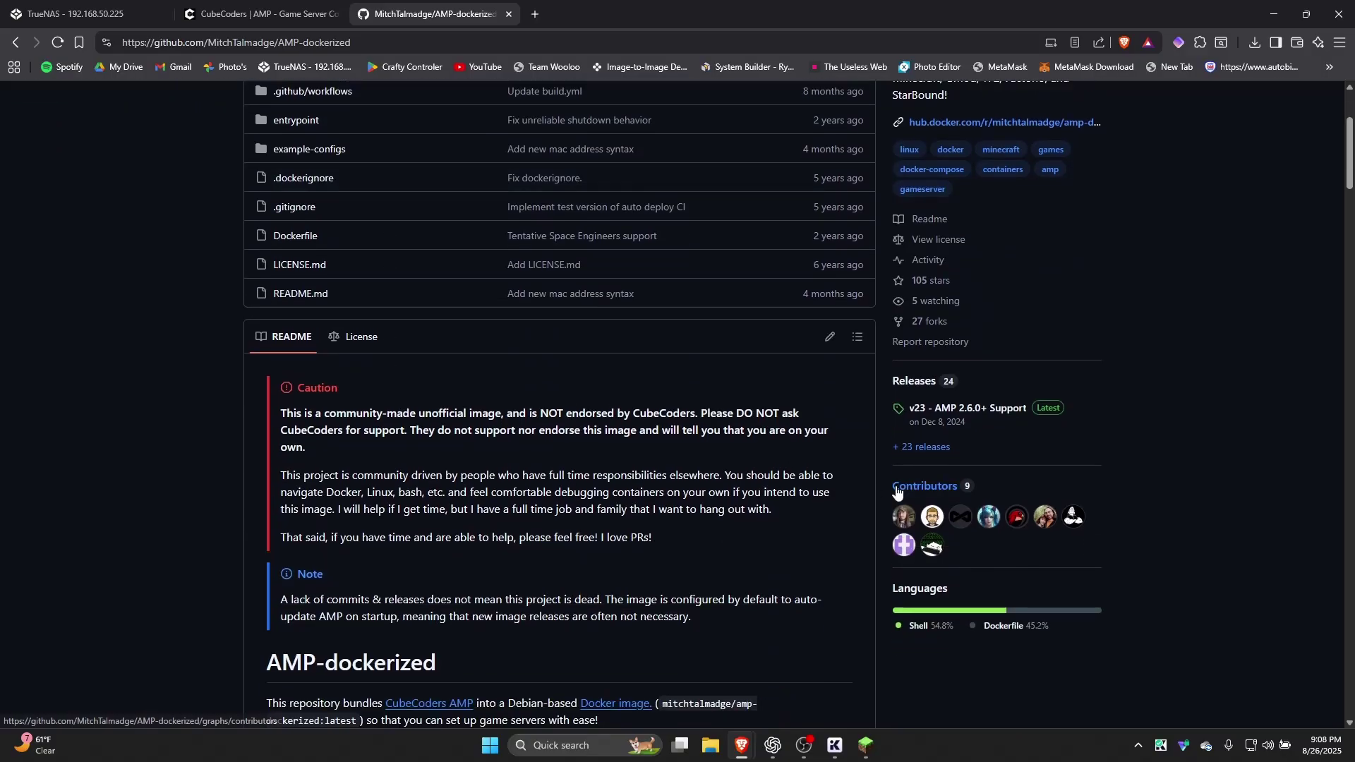
{"action": "scroll", "coordinate": [812, 532], "scroll_direction": "down", "scroll_amount": 1}
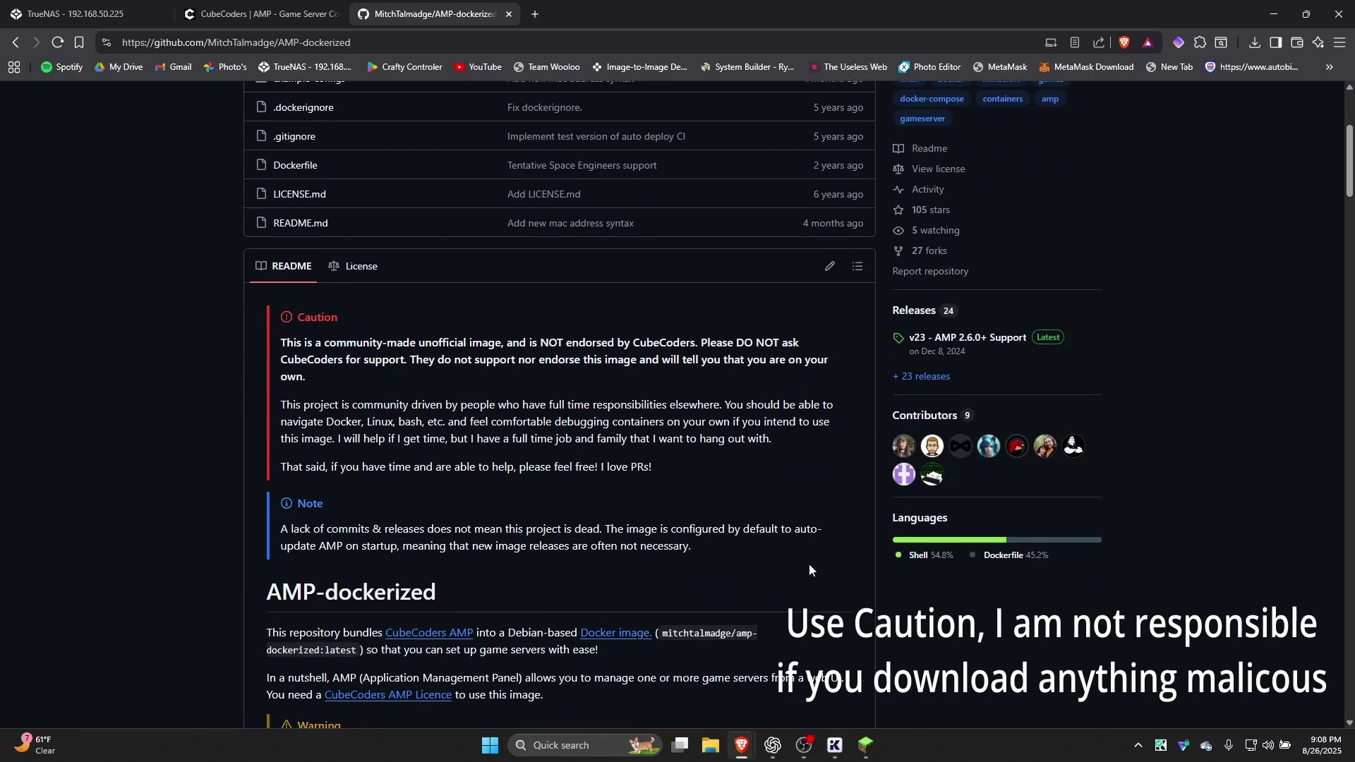
{"action": "scroll", "coordinate": [801, 569], "scroll_direction": "down", "scroll_amount": 1}
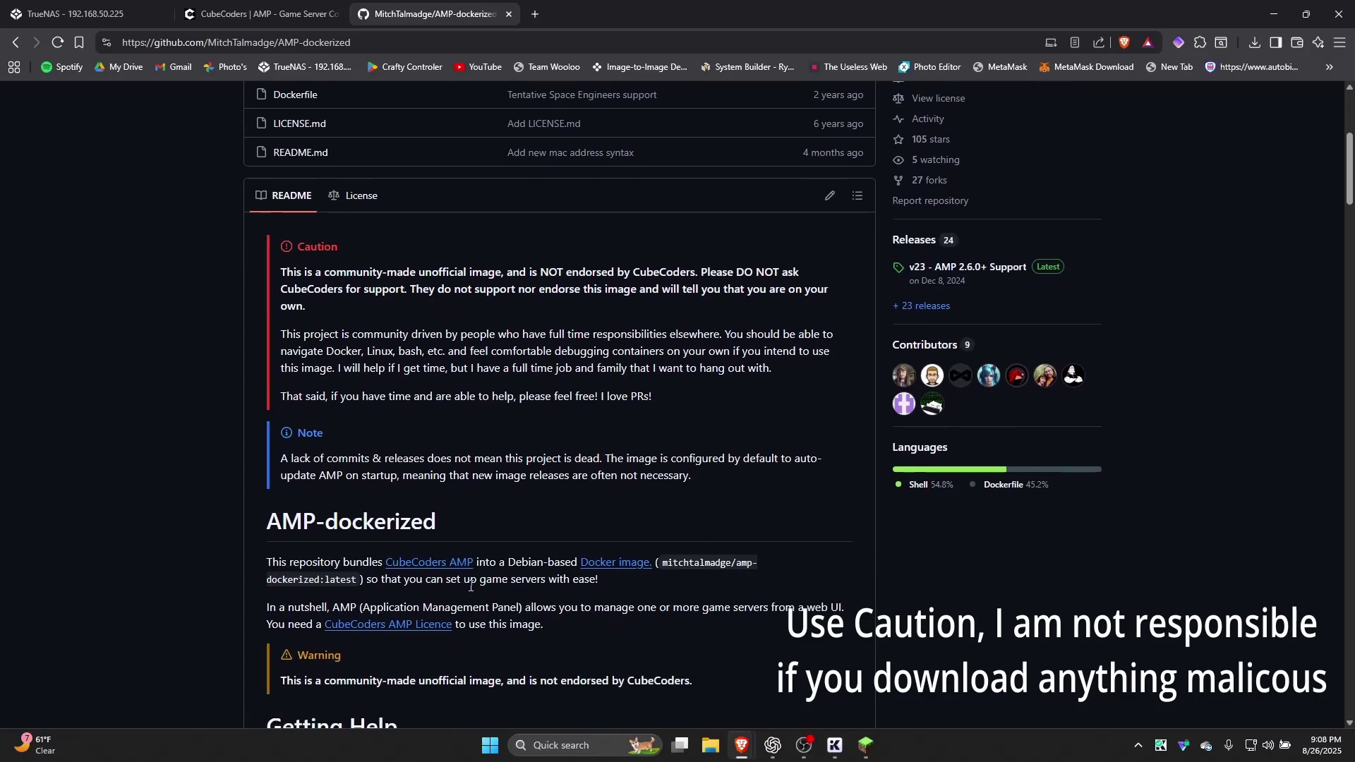
{"action": "scroll", "coordinate": [522, 592], "scroll_direction": "down", "scroll_amount": 4}
{"action": "scroll", "coordinate": [577, 596], "scroll_direction": "up", "scroll_amount": 3}
Close the GitHub tab and scroll the TrueNAS custom app form down to the container settings
{"action": "left_click", "coordinate": [218, 10]}
{"action": "left_click", "coordinate": [107, 6]}
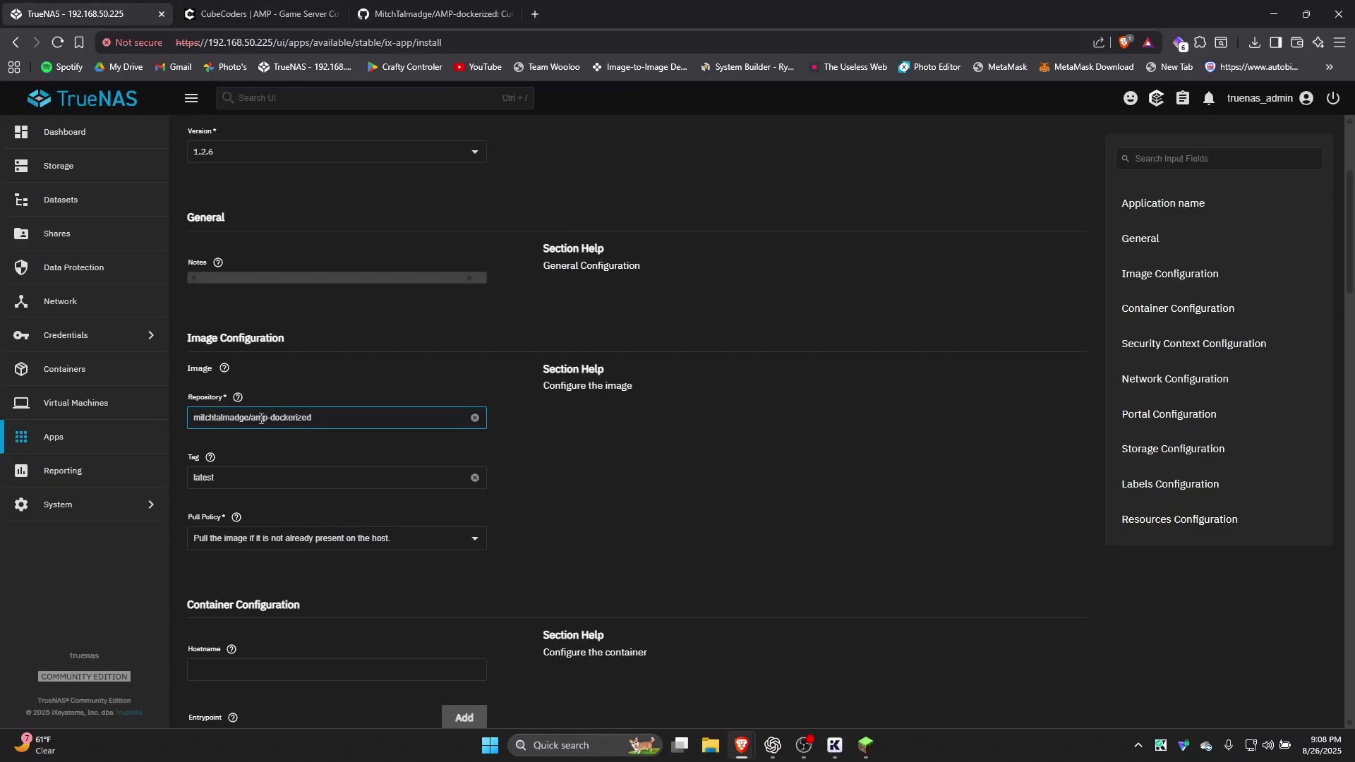
{"action": "left_click", "coordinate": [509, 14]}
{"action": "scroll", "coordinate": [321, 565], "scroll_direction": "down", "scroll_amount": 5}
{"action": "scroll", "coordinate": [294, 331], "scroll_direction": "down", "scroll_amount": 2}
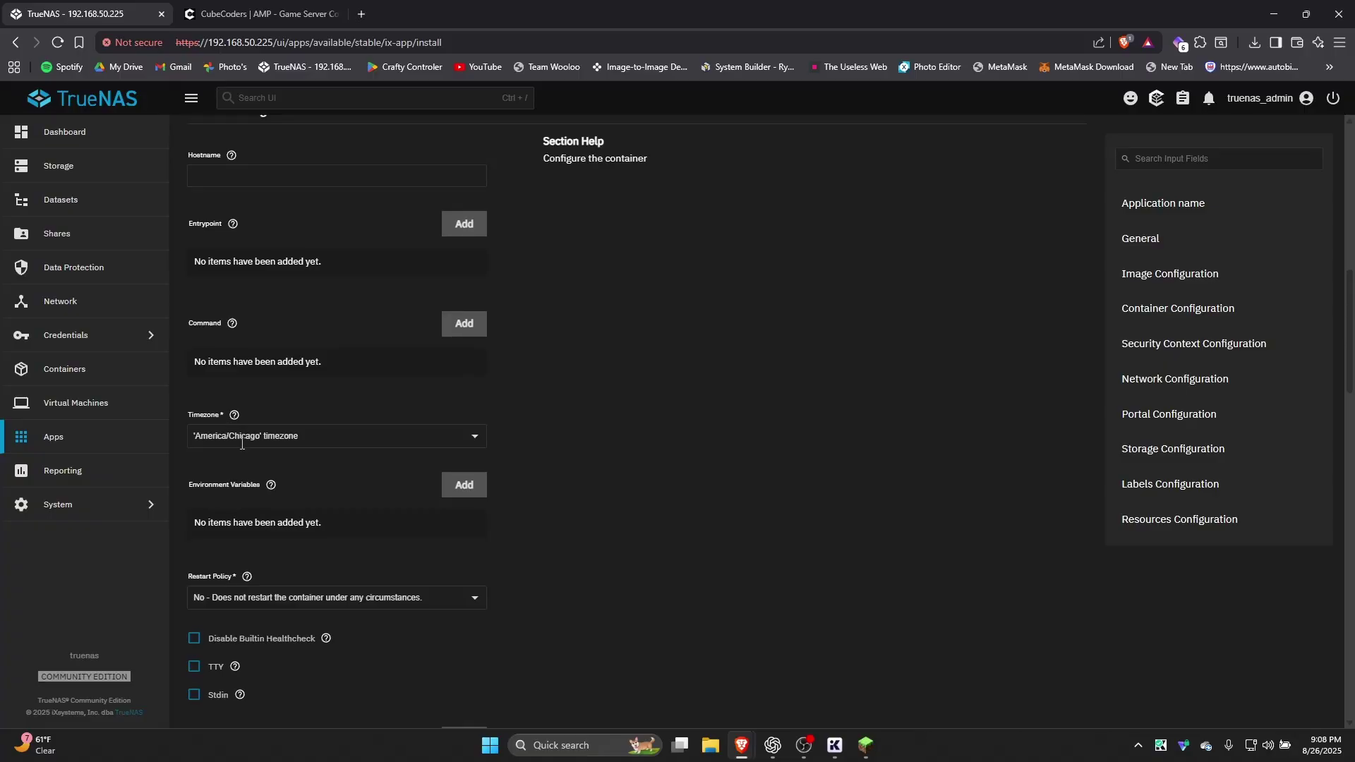
{"action": "scroll", "coordinate": [260, 501], "scroll_direction": "down", "scroll_amount": 1}
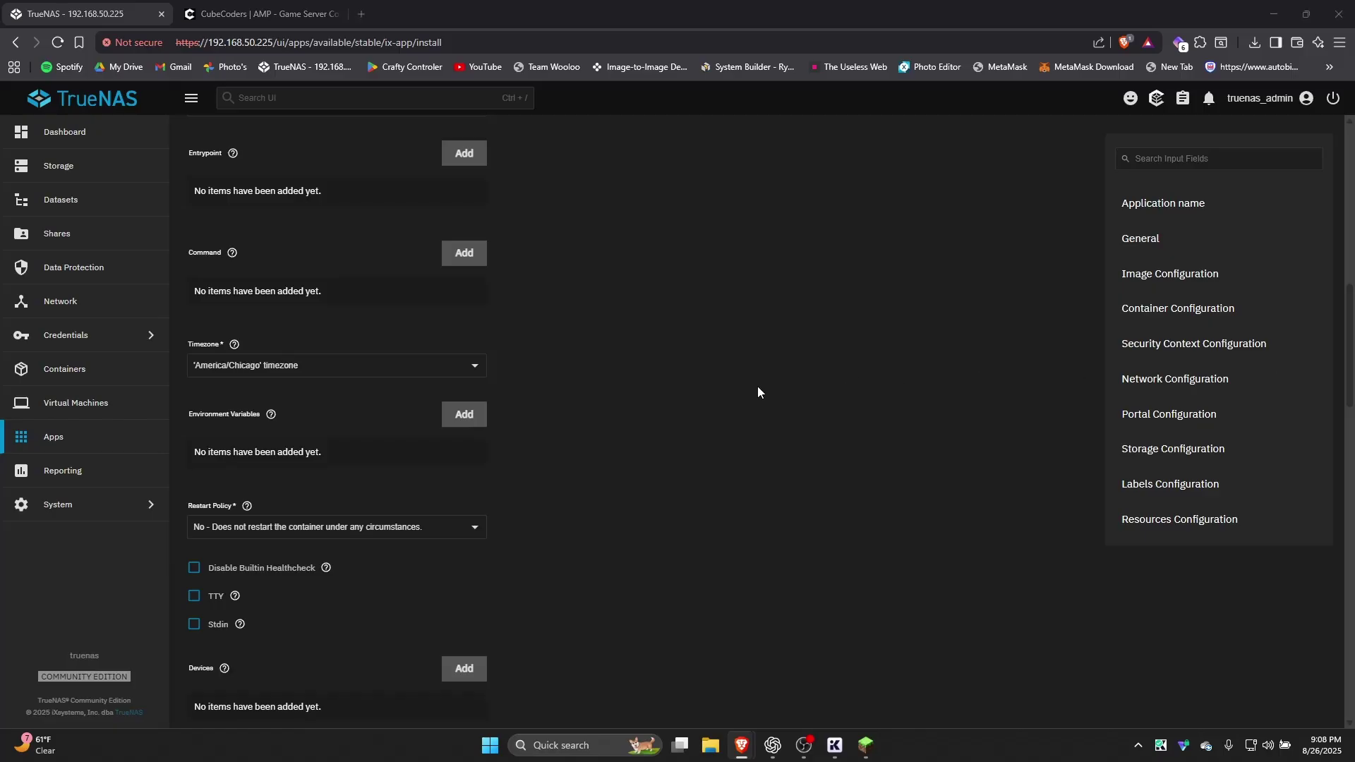
Add an AMP_LICENCE environment variable holding the AMP licence key
{"action": "left_click", "coordinate": [464, 414]}
{"action": "left_click", "coordinate": [352, 501]}
{"action": "key", "text": "ctrl+v"}
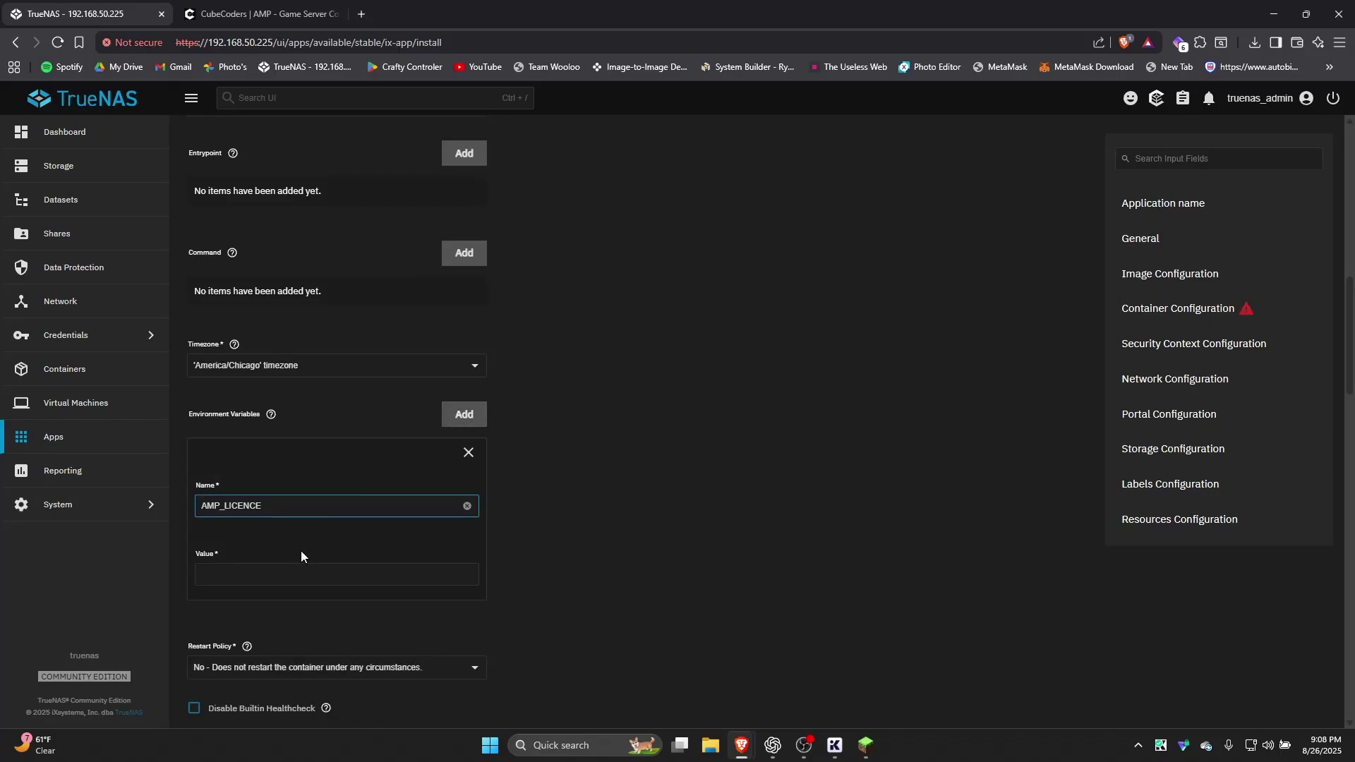
{"action": "left_click", "coordinate": [279, 576]}
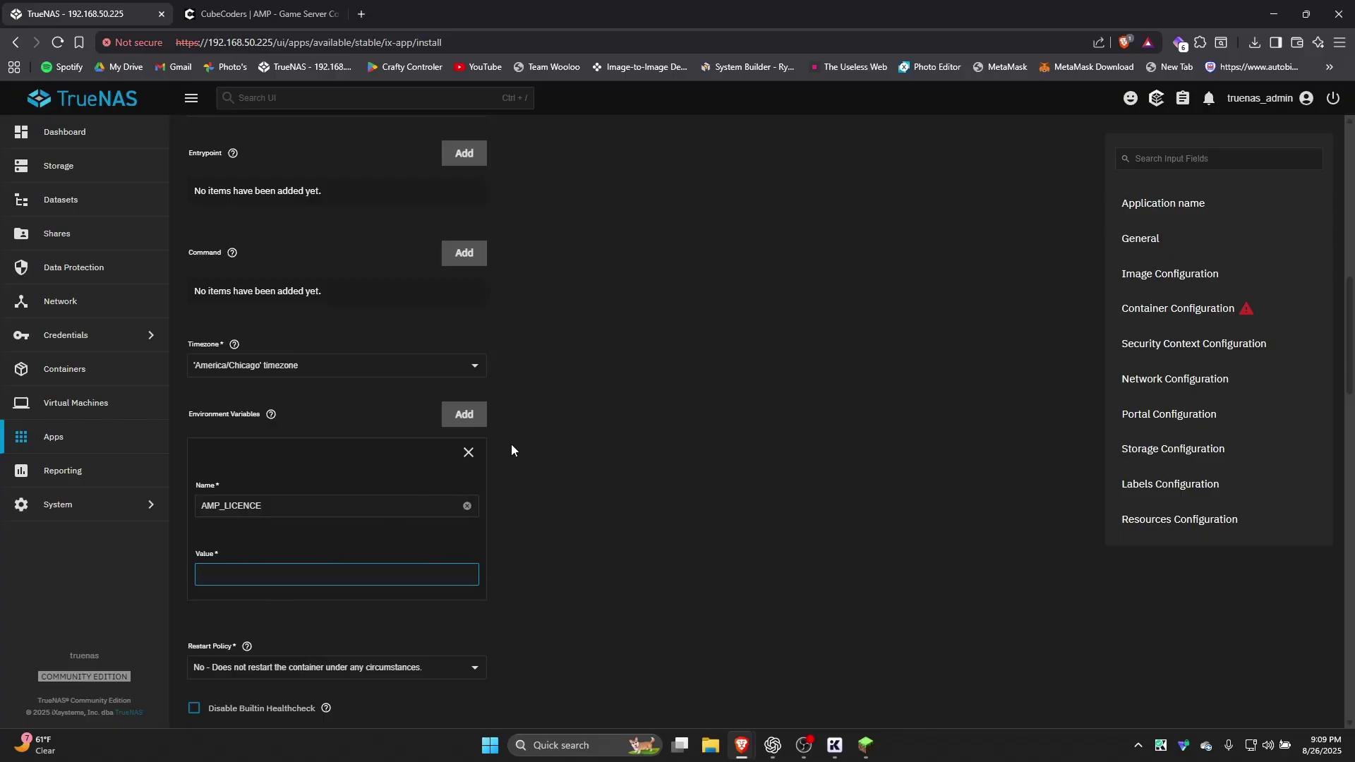
{"action": "key", "text": "BackSpace"}
{"action": "key", "text": "BackSpace"}
Add an AMP_MODULE environment variable set to ADS
{"action": "left_click", "coordinate": [462, 416]}
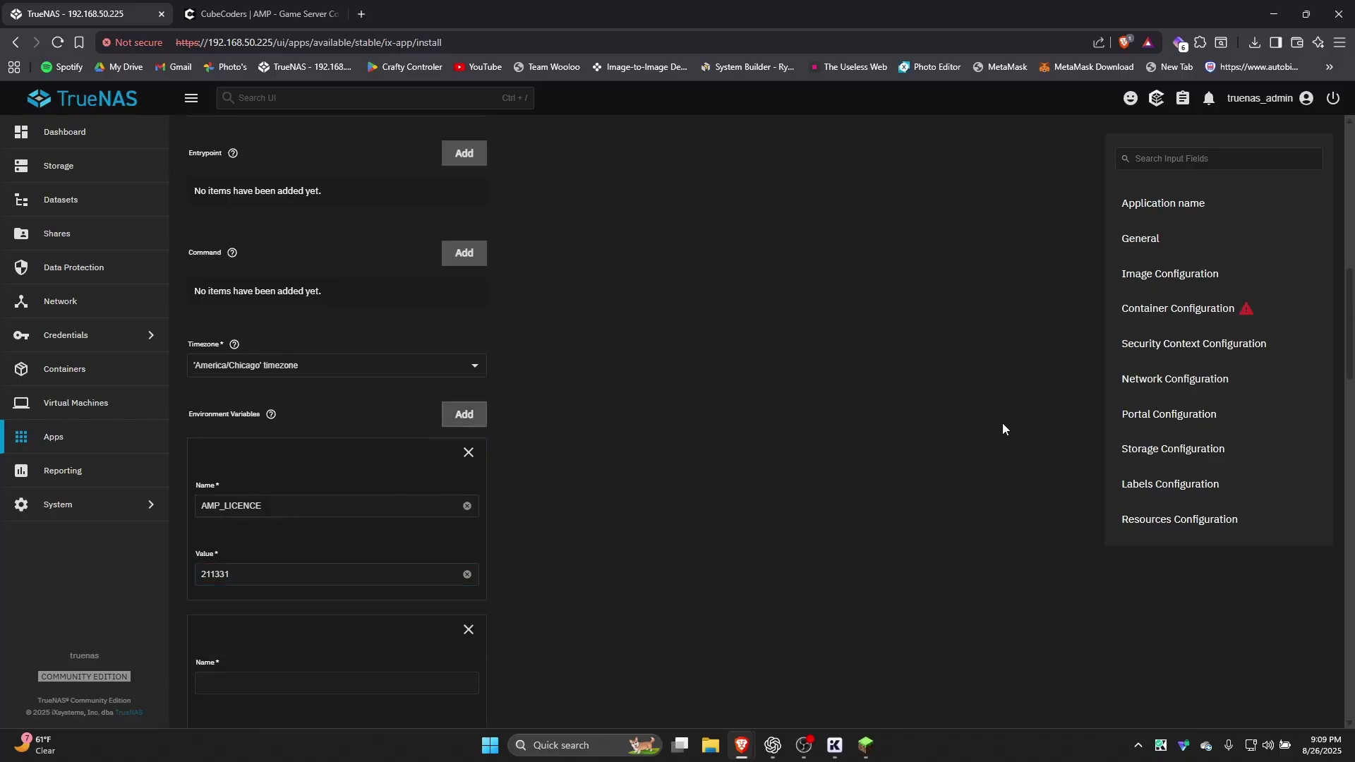
{"action": "scroll", "coordinate": [603, 455], "scroll_direction": "down", "scroll_amount": 3}
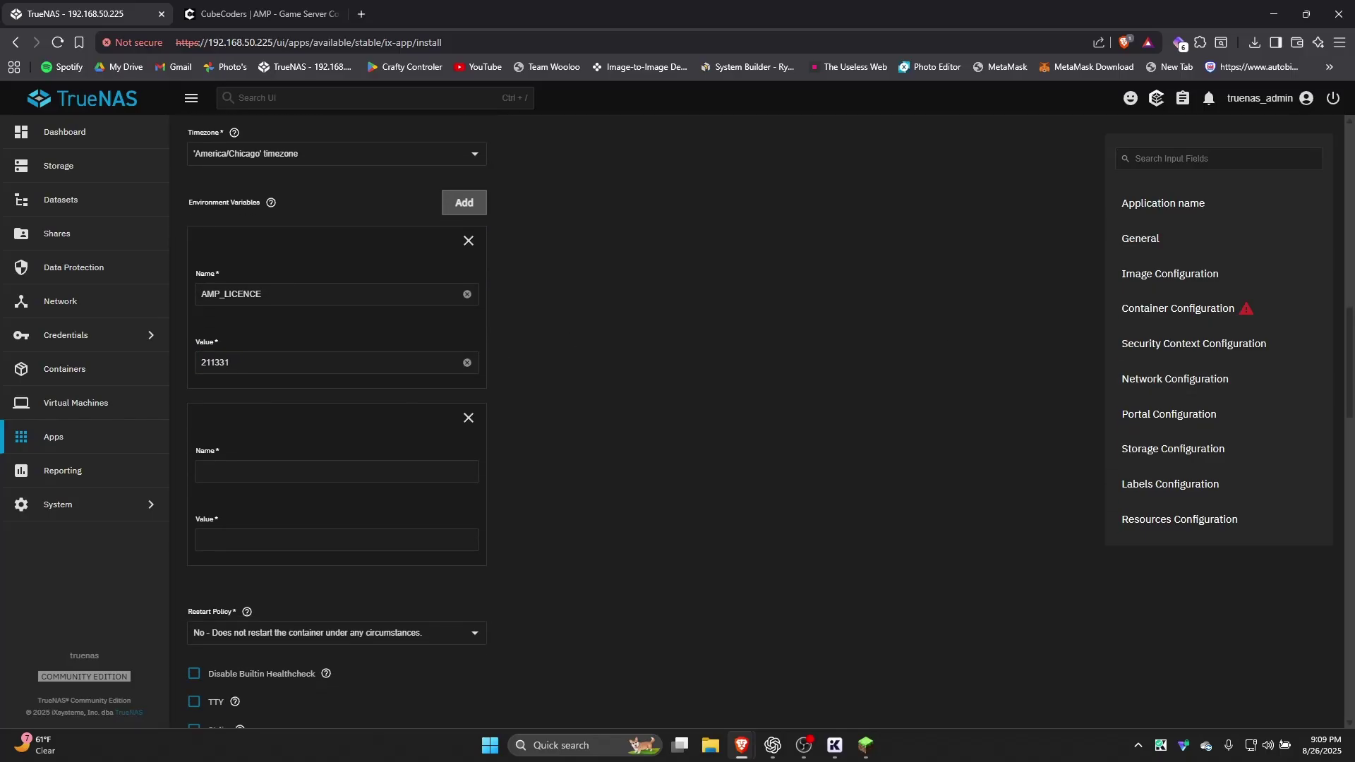
{"action": "left_click", "coordinate": [406, 469]}
{"action": "type", "text": "AMP_MODULE"}
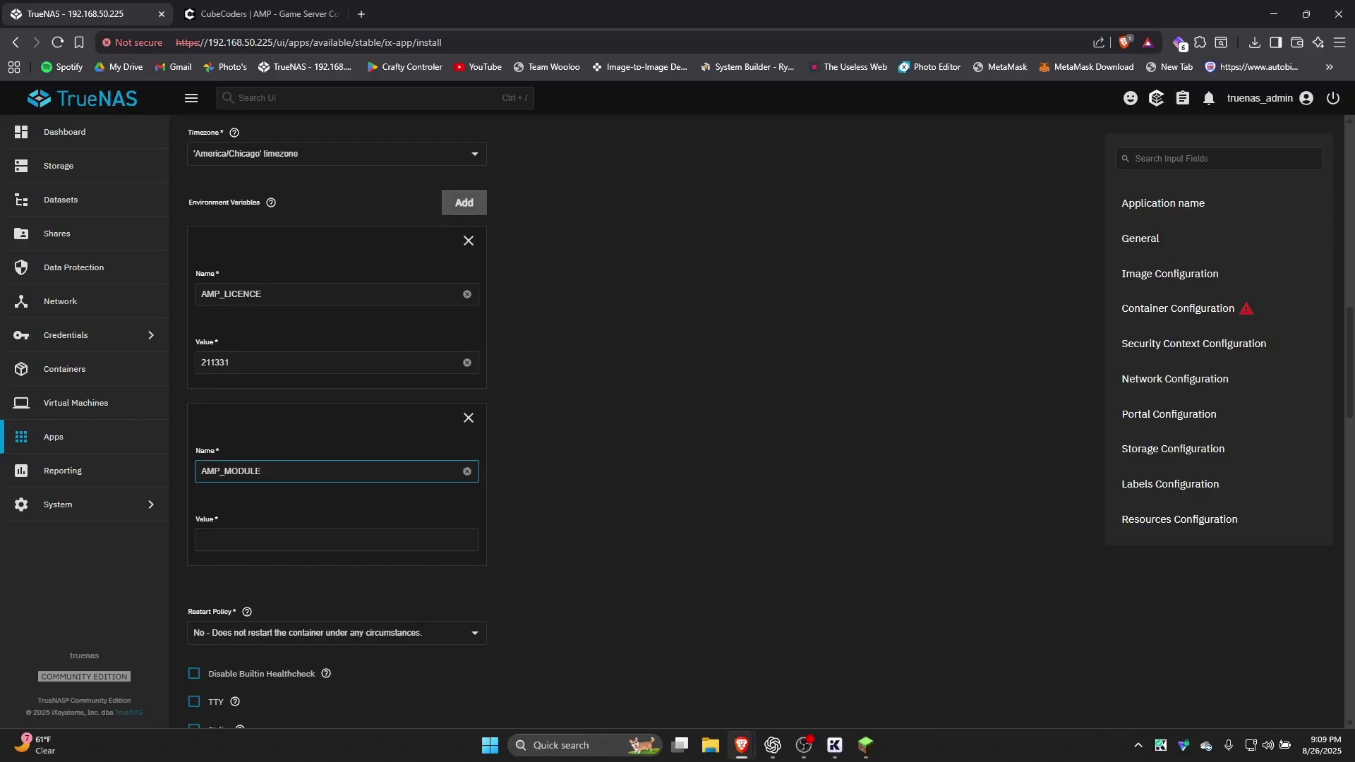
{"action": "left_click", "coordinate": [281, 540]}
{"action": "type", "text": "ADS"}
Add a USERNAME environment variable with the login username
{"action": "left_click", "coordinate": [463, 202]}
{"action": "scroll", "coordinate": [497, 306], "scroll_direction": "down", "scroll_amount": 1}
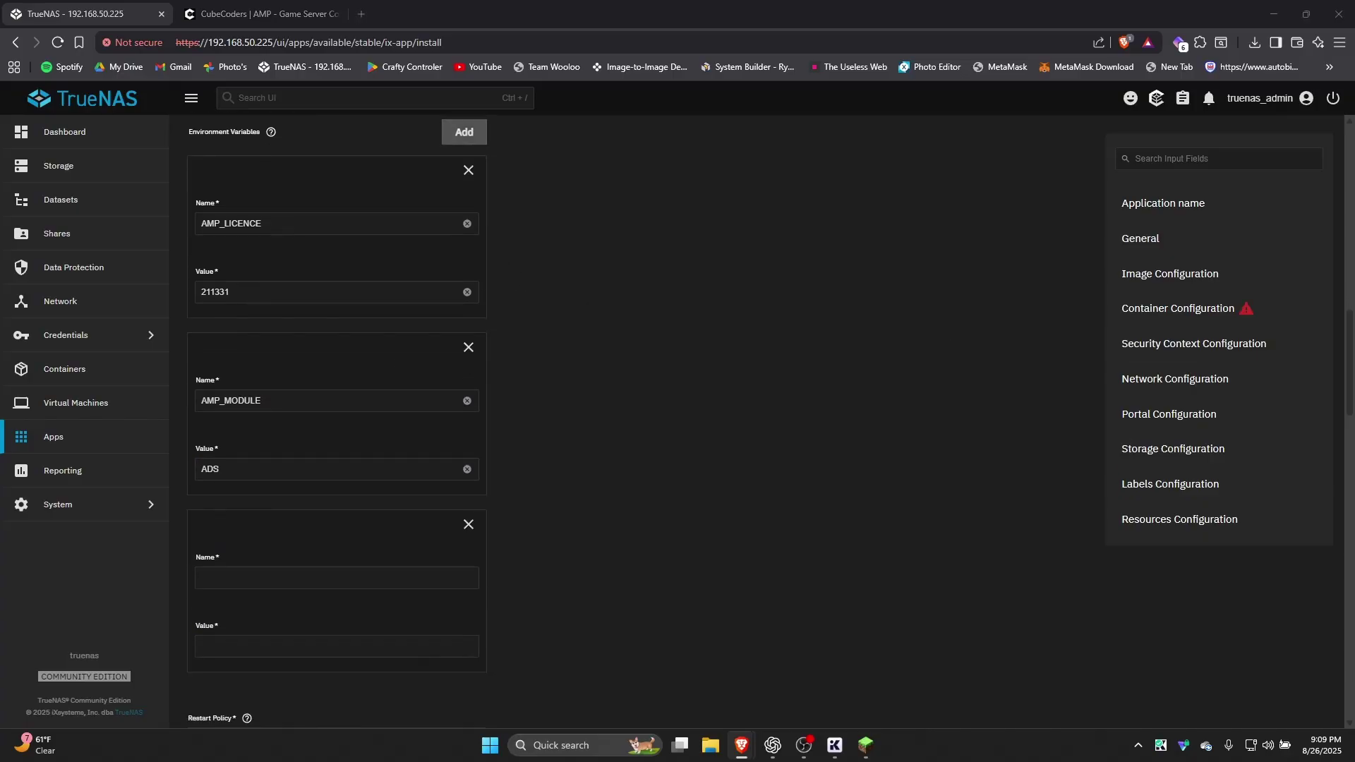
{"action": "left_click", "coordinate": [360, 576]}
{"action": "type", "text": "USERNAME"}
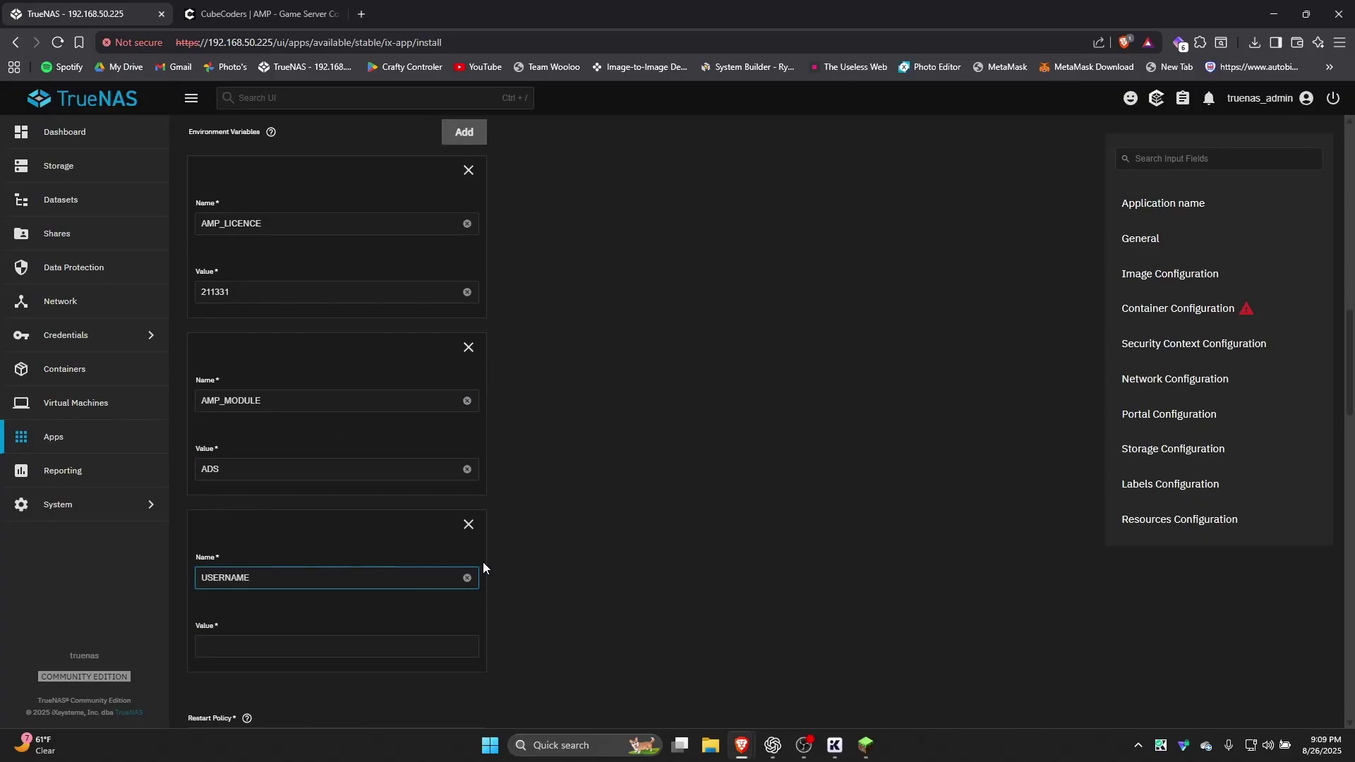
{"action": "left_click", "coordinate": [380, 644]}
{"action": "type", "text": "admin"}
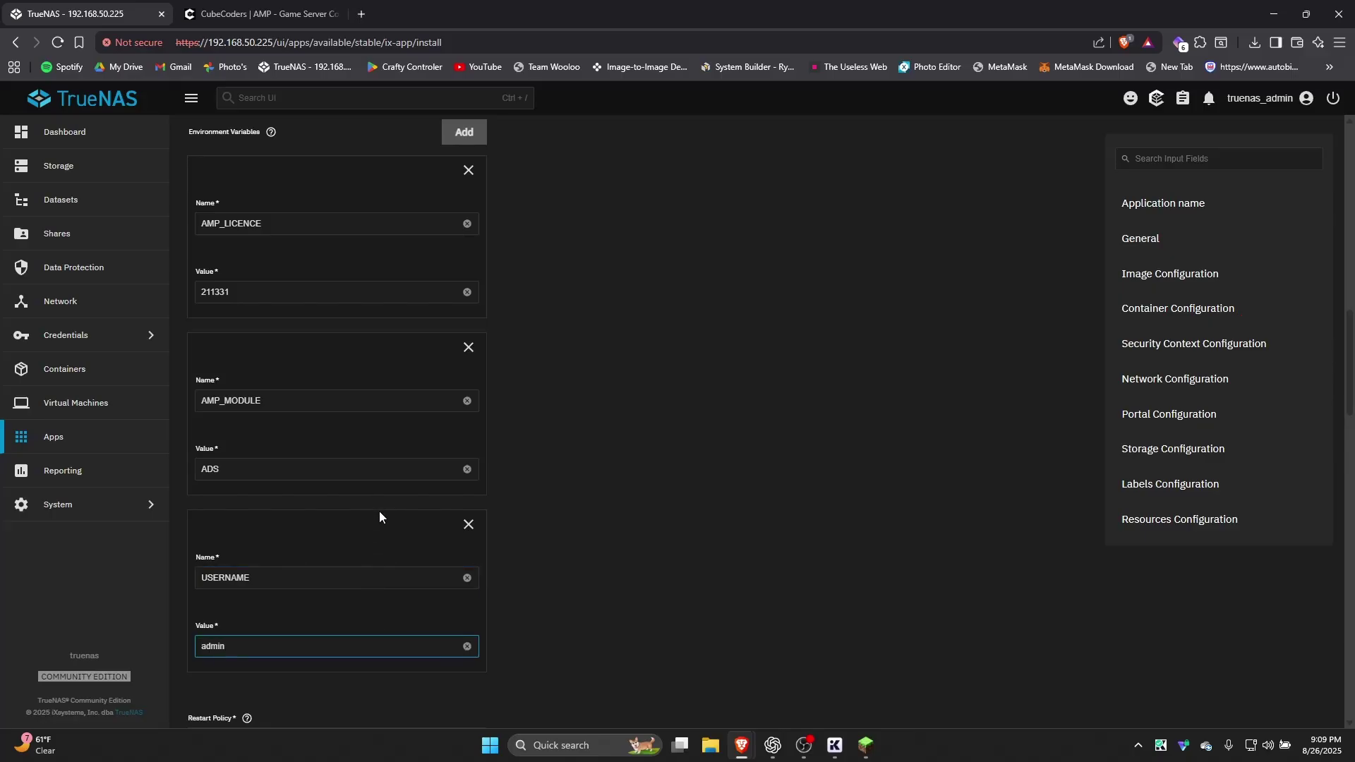
Add a PASSWORD environment variable with the login password
{"action": "left_click", "coordinate": [464, 132]}
{"action": "scroll", "coordinate": [535, 275], "scroll_direction": "down", "scroll_amount": 2}
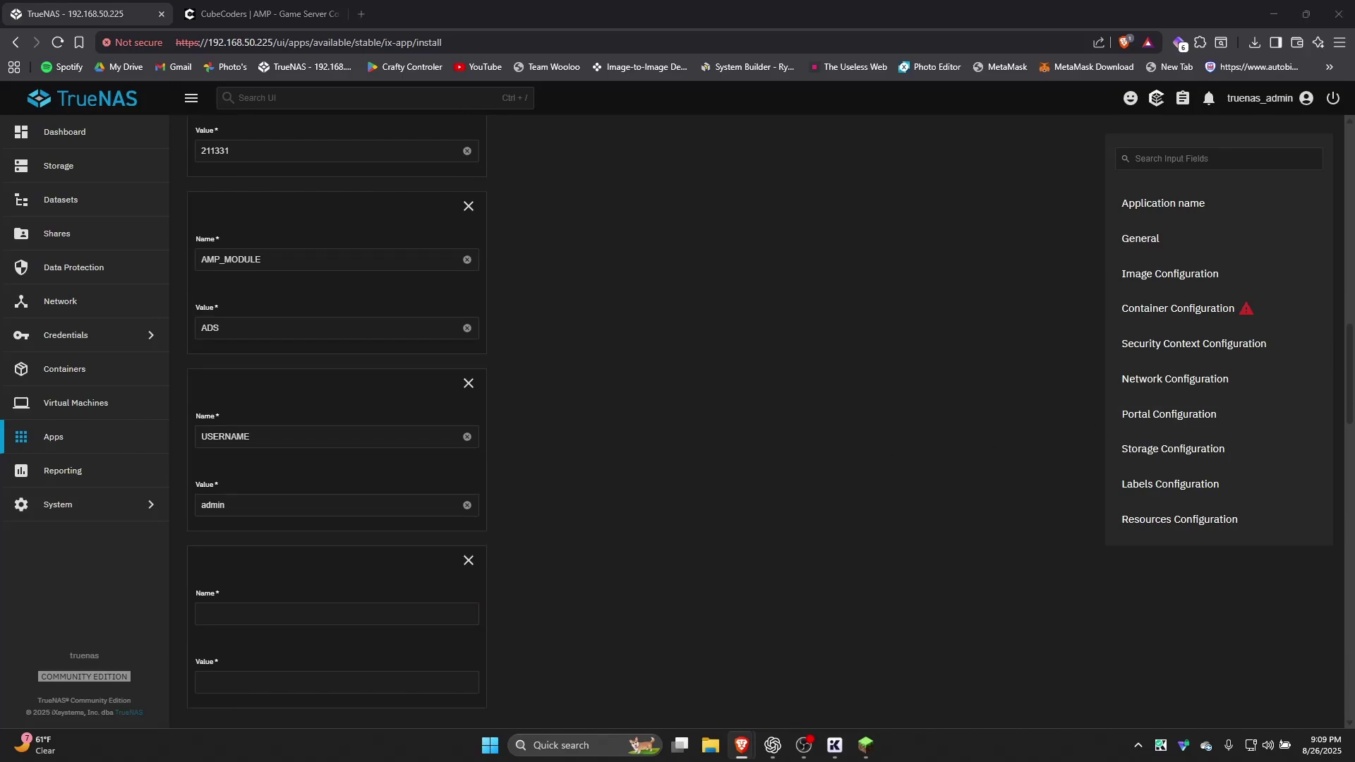
{"action": "left_click", "coordinate": [253, 607]}
{"action": "key", "text": "ctrl+v"}
{"action": "left_click", "coordinate": [287, 684]}
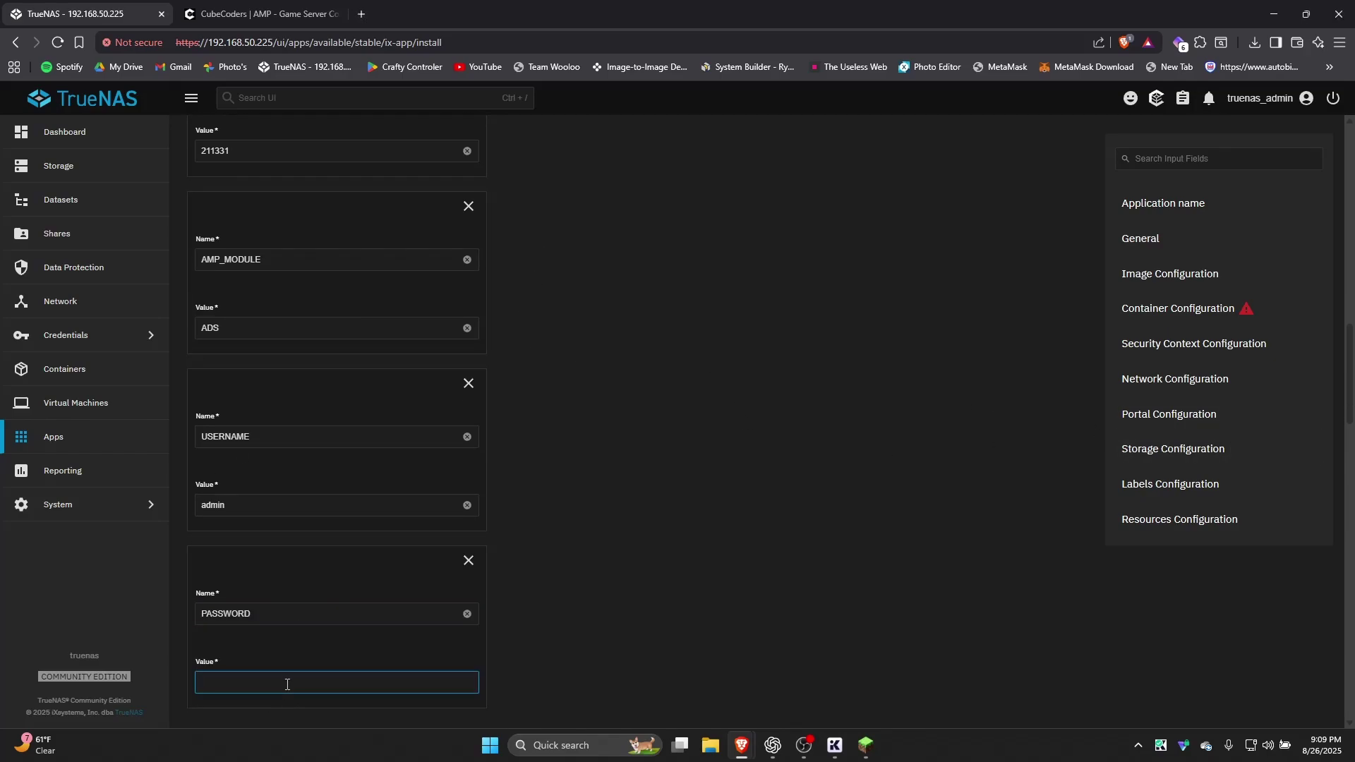
{"action": "scroll", "coordinate": [243, 658], "scroll_direction": "down", "scroll_amount": 1}
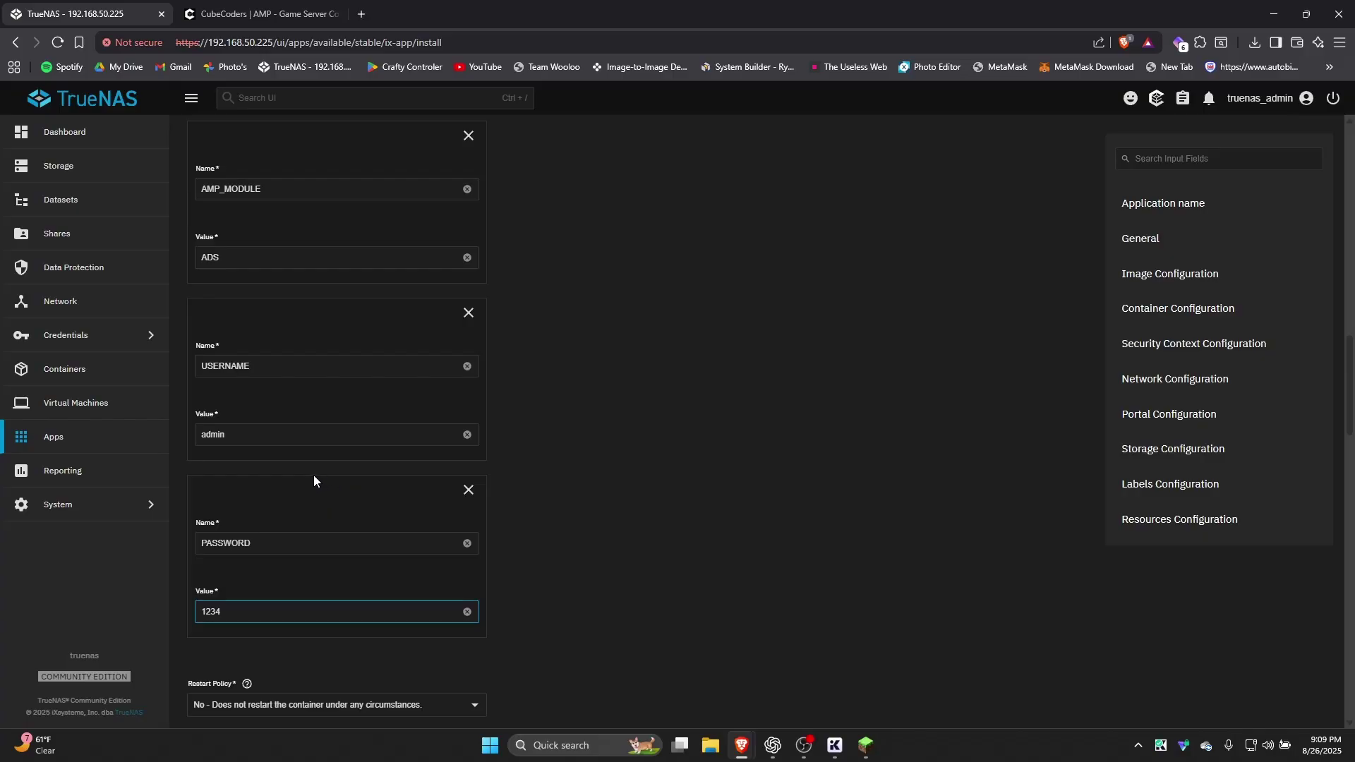
{"action": "scroll", "coordinate": [314, 476], "scroll_direction": "down", "scroll_amount": 3}
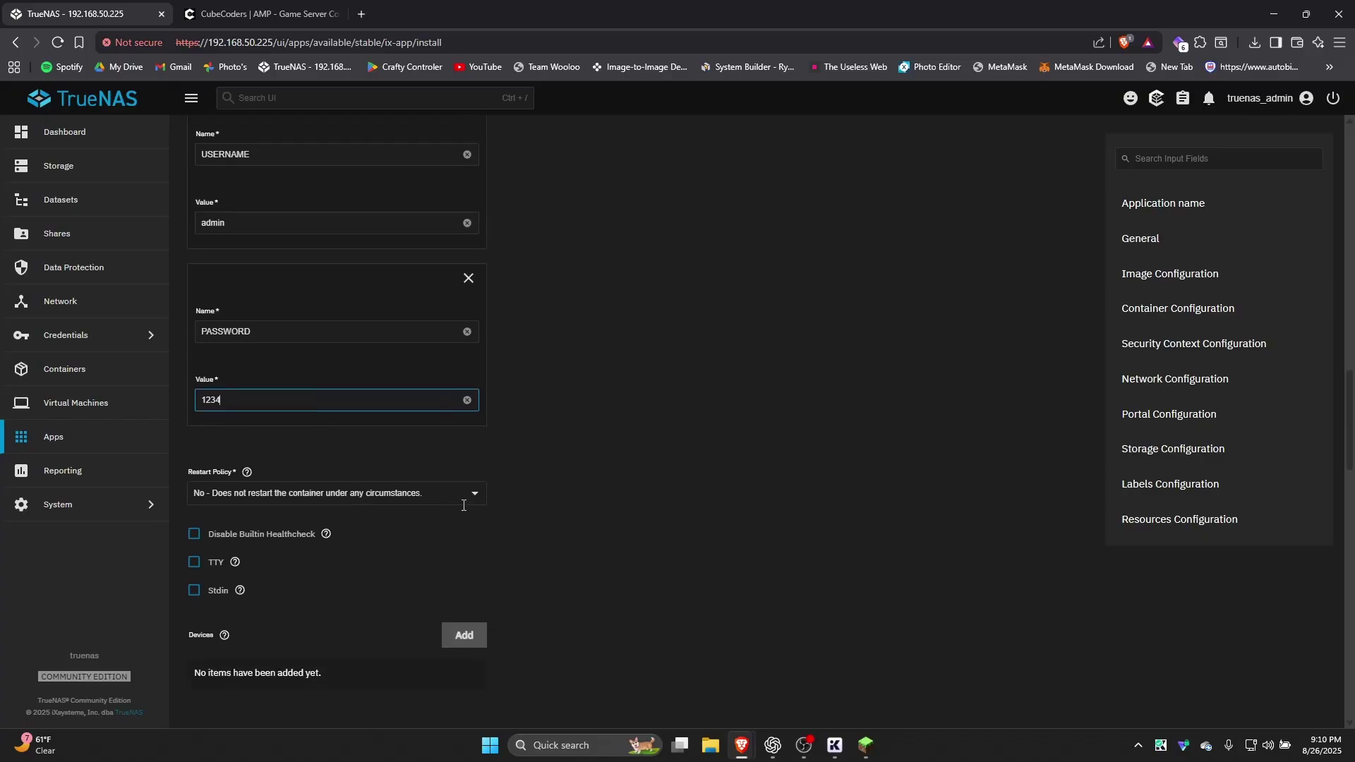
Change the restart policy to 'Always - Restarts the container until its removal'
{"action": "left_click", "coordinate": [464, 502]}
{"action": "left_click", "coordinate": [367, 619]}
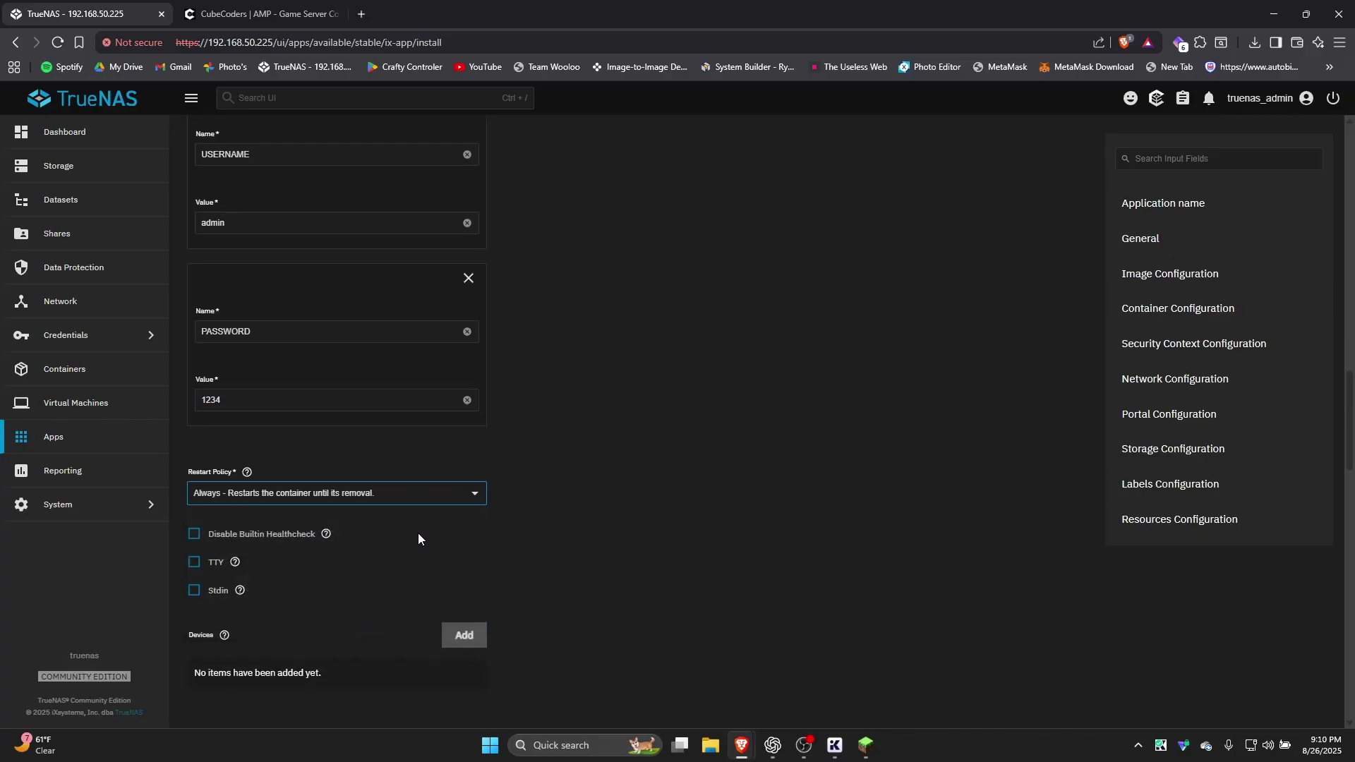
{"action": "left_click", "coordinate": [448, 502]}
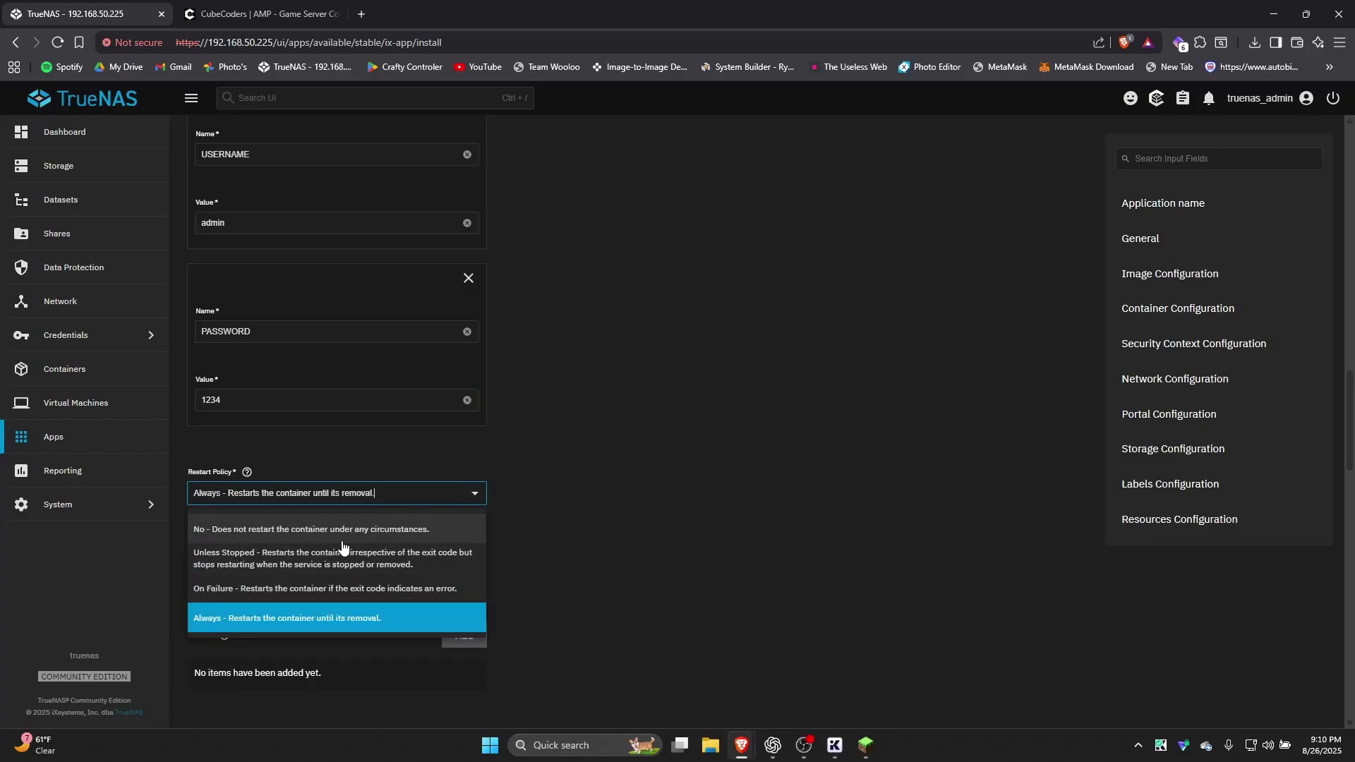
{"action": "left_click", "coordinate": [247, 473]}
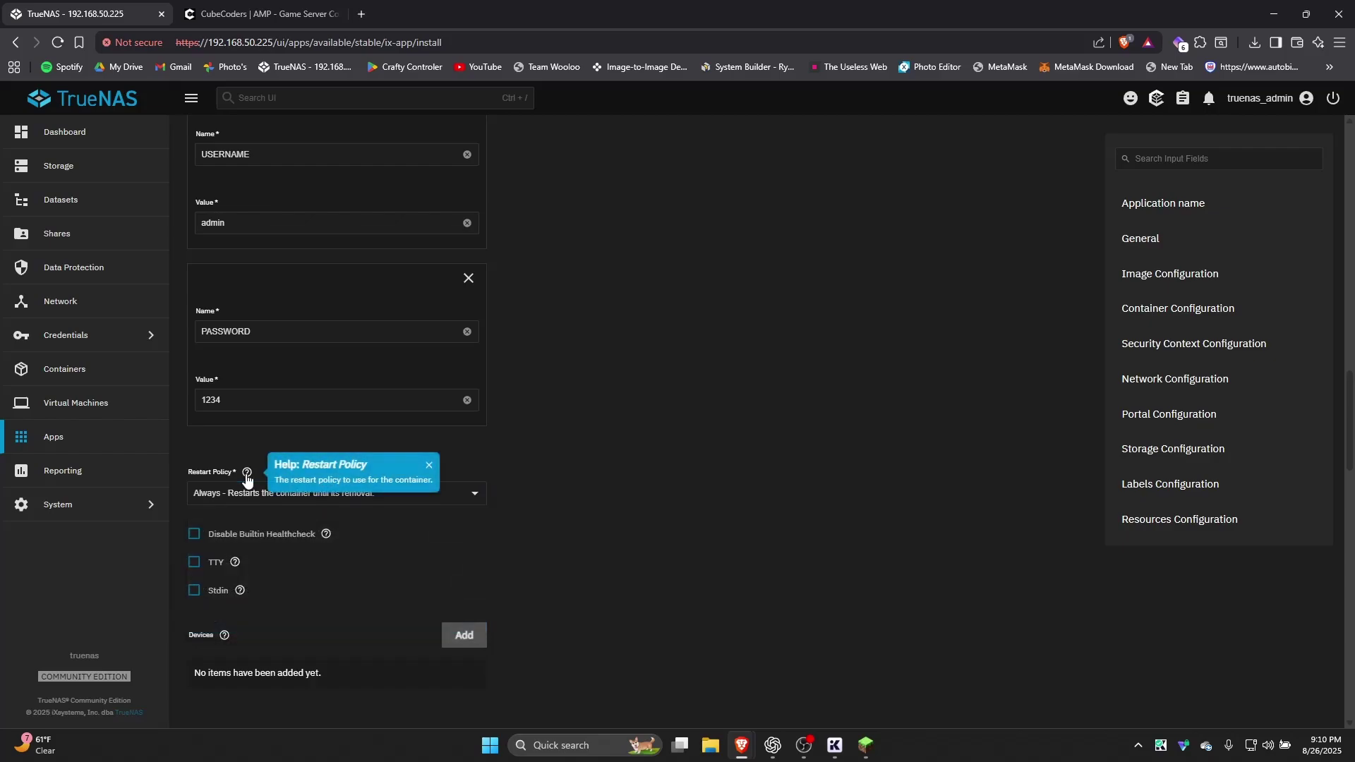
{"action": "left_click", "coordinate": [246, 473]}
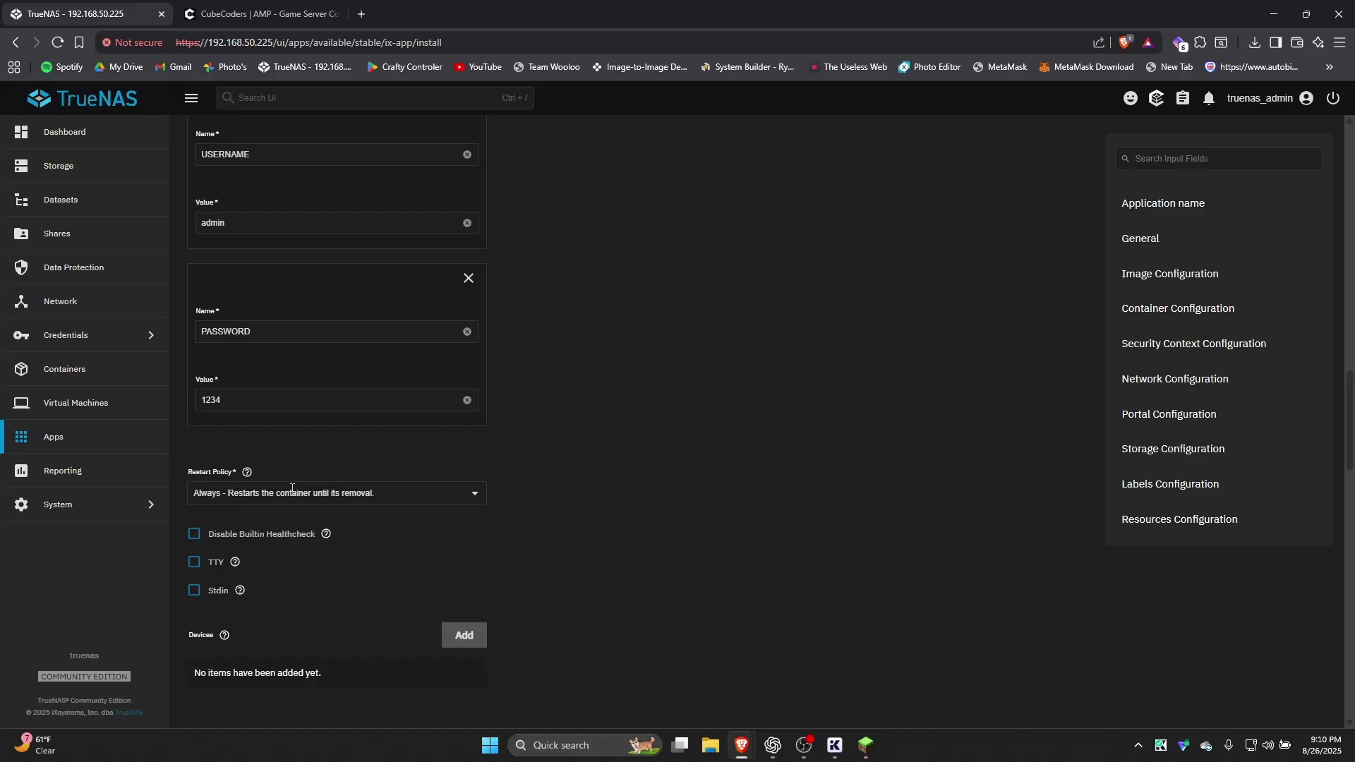
{"action": "scroll", "coordinate": [422, 519], "scroll_direction": "down", "scroll_amount": 4}
Add a port mapping with container port 8080
{"action": "scroll", "coordinate": [333, 242], "scroll_direction": "down", "scroll_amount": 1}
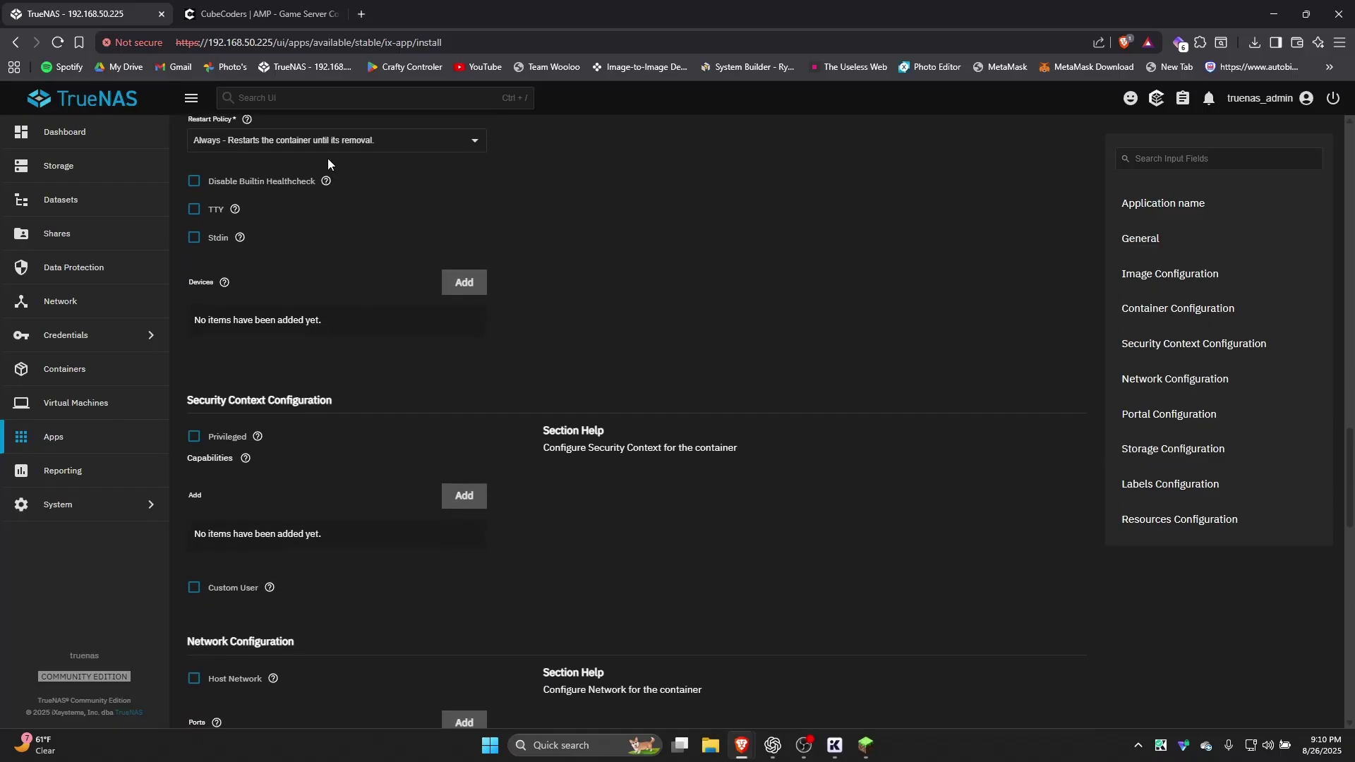
{"action": "scroll", "coordinate": [263, 242], "scroll_direction": "down", "scroll_amount": 4}
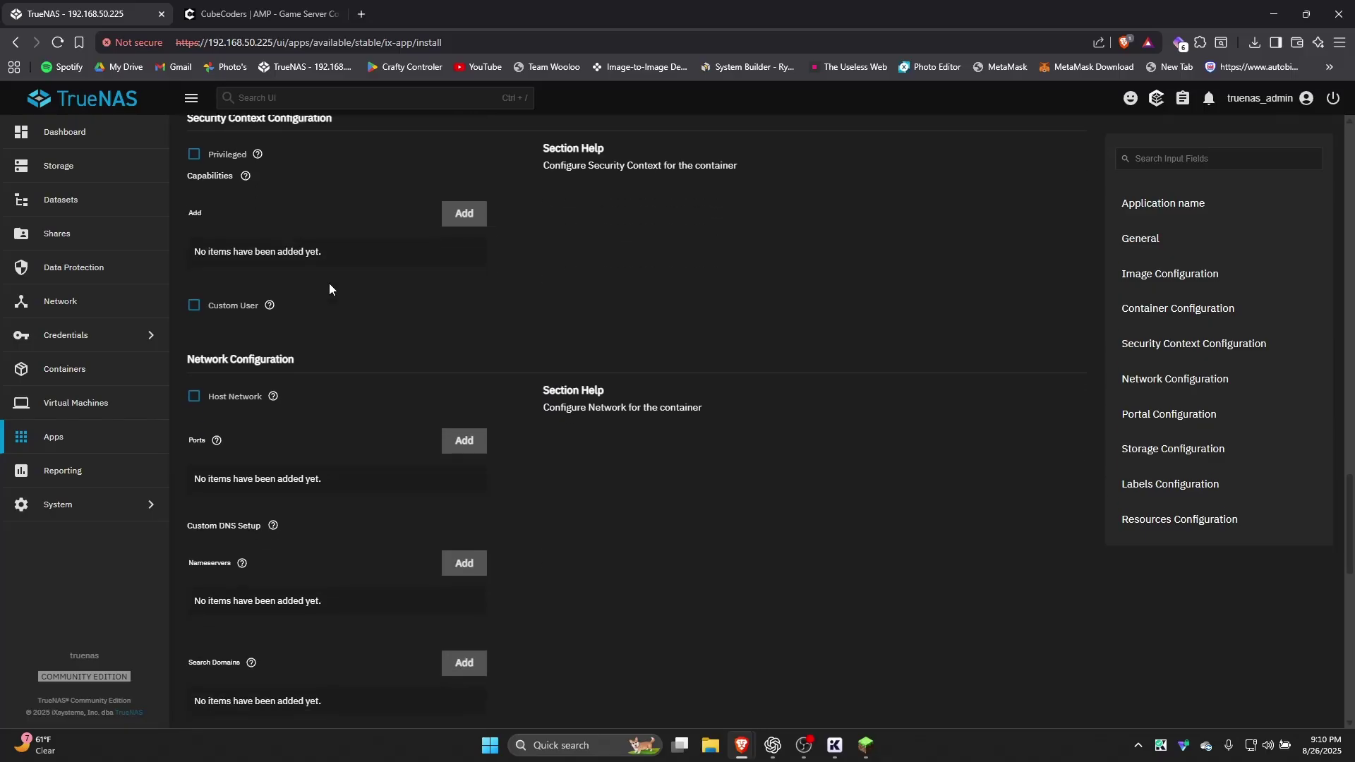
{"action": "scroll", "coordinate": [405, 374], "scroll_direction": "down", "scroll_amount": 1}
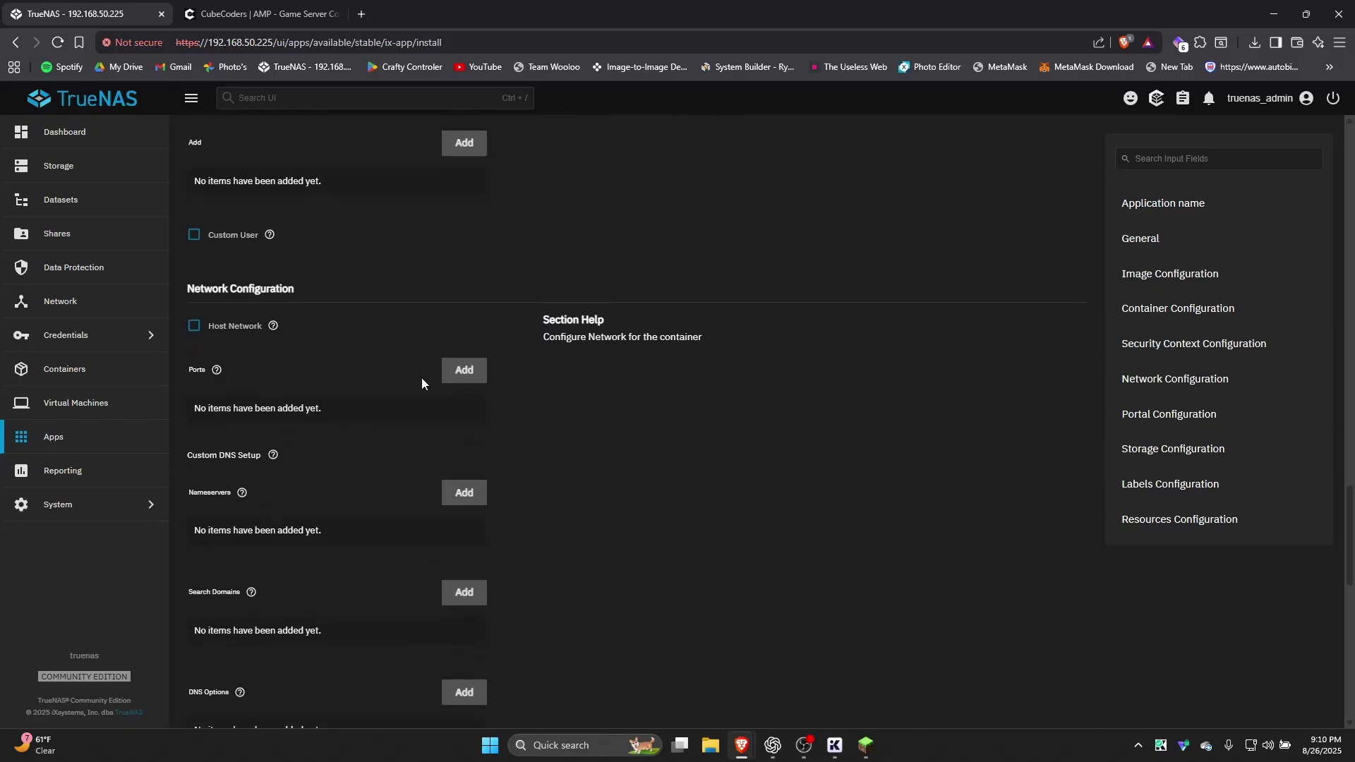
{"action": "left_click", "coordinate": [462, 372]}
{"action": "scroll", "coordinate": [284, 526], "scroll_direction": "down", "scroll_amount": 1}
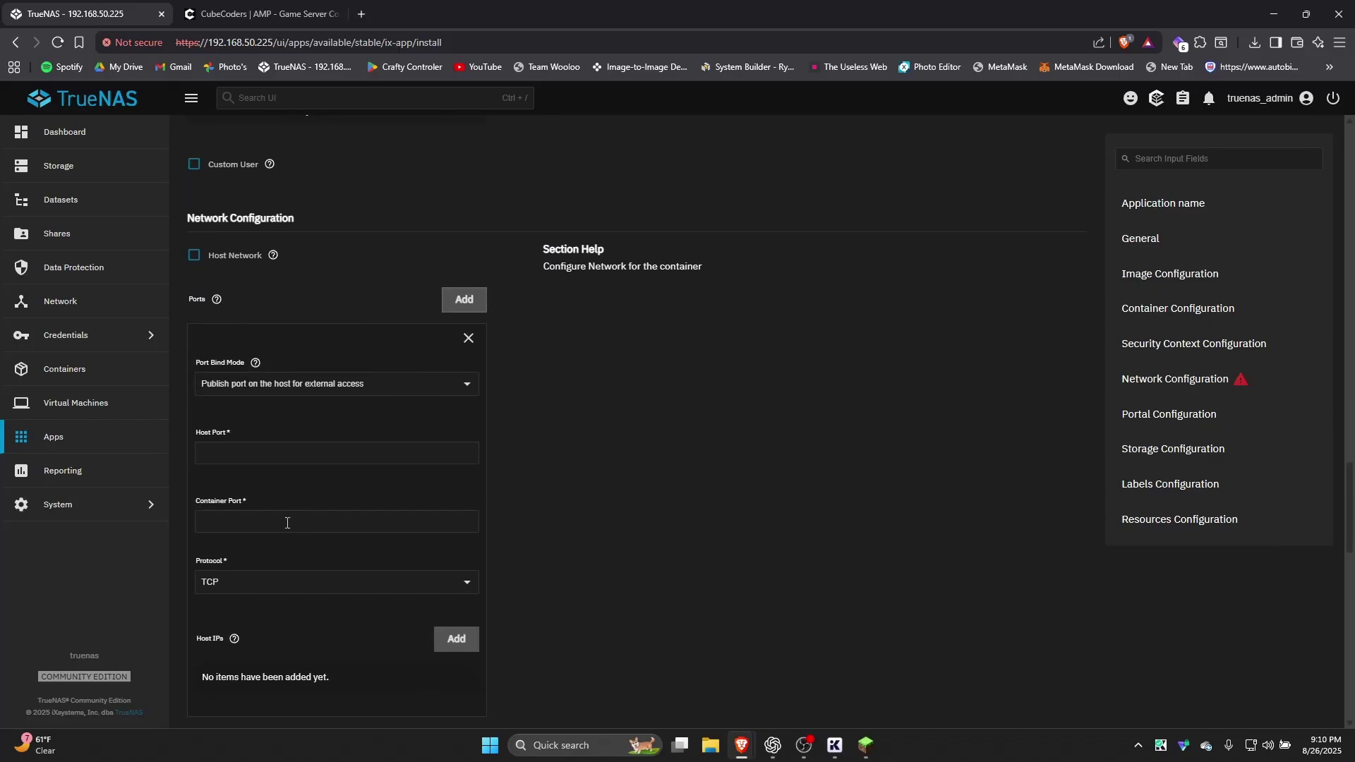
{"action": "left_click", "coordinate": [280, 528]}
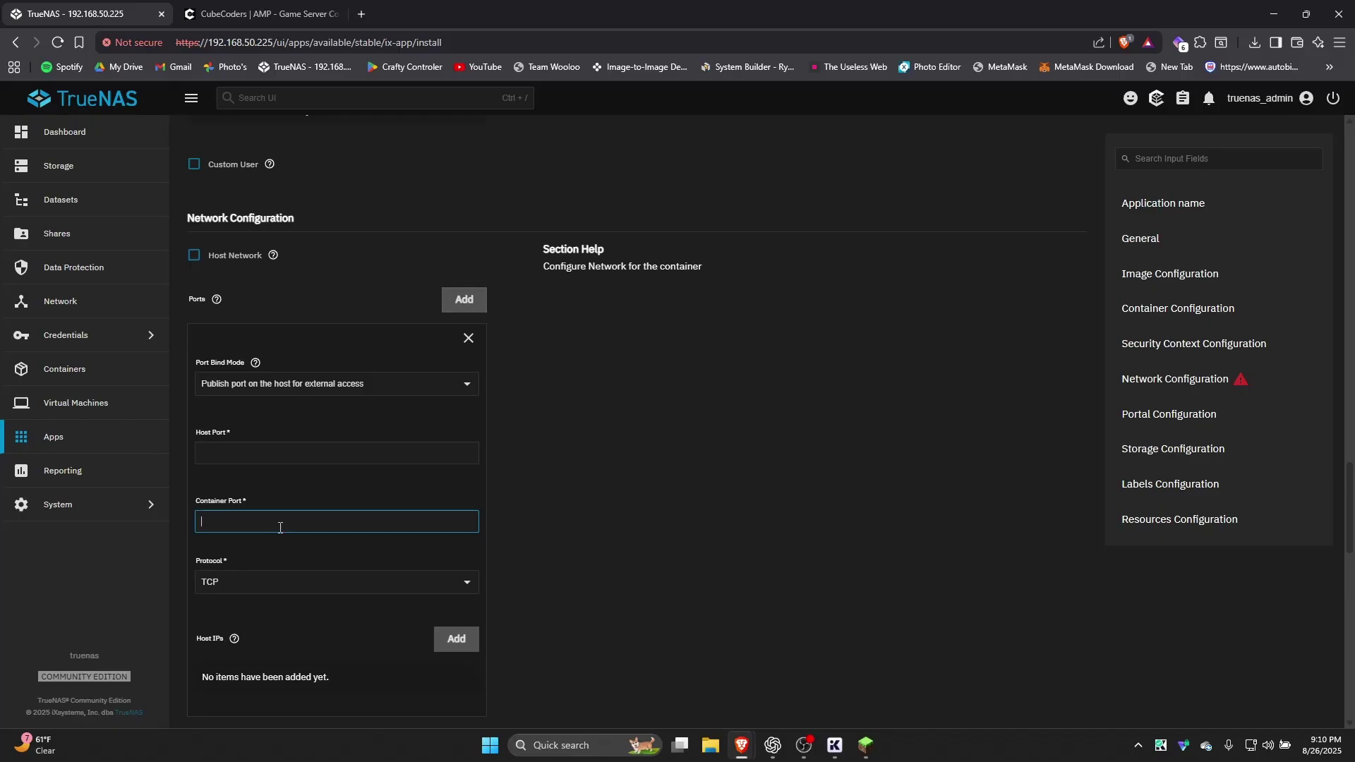
{"action": "type", "text": "8080"}
{"action": "left_click", "coordinate": [252, 511]}
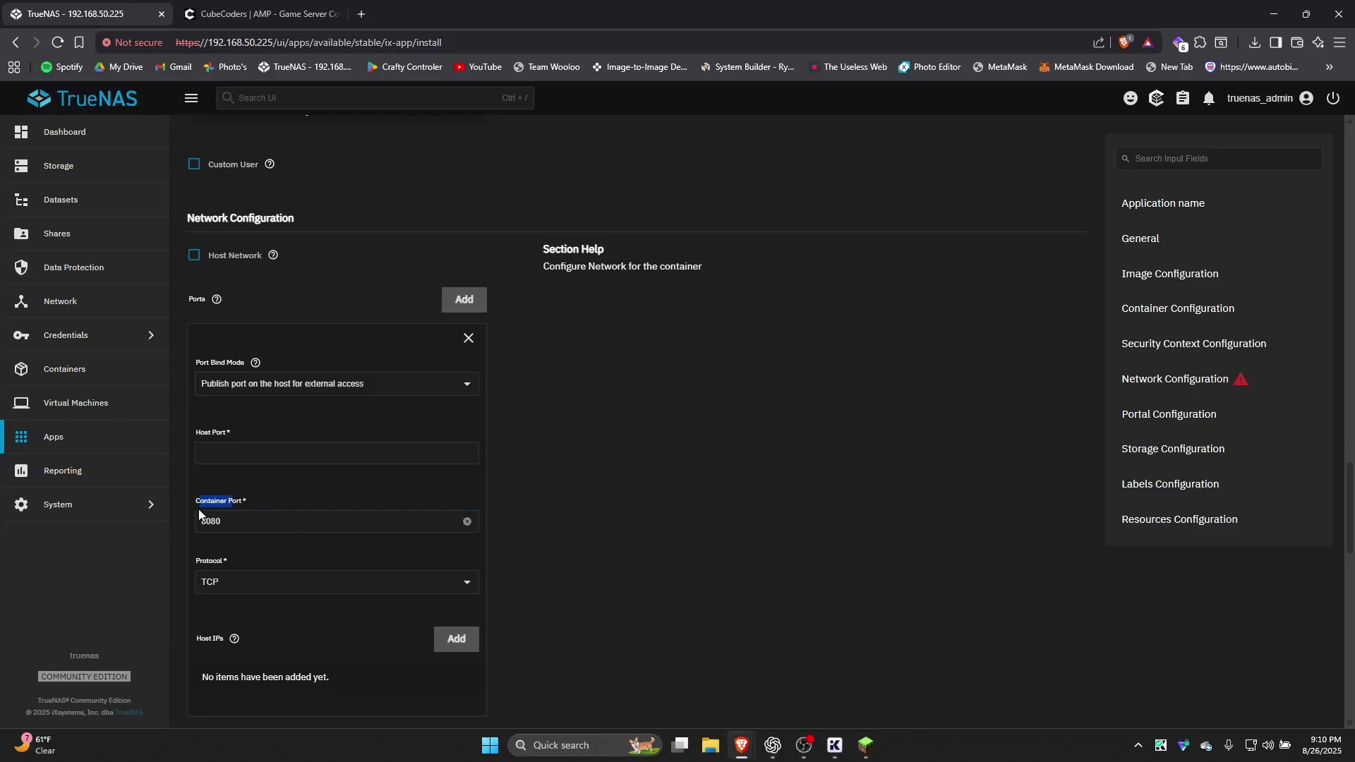
{"action": "left_click", "coordinate": [230, 524]}
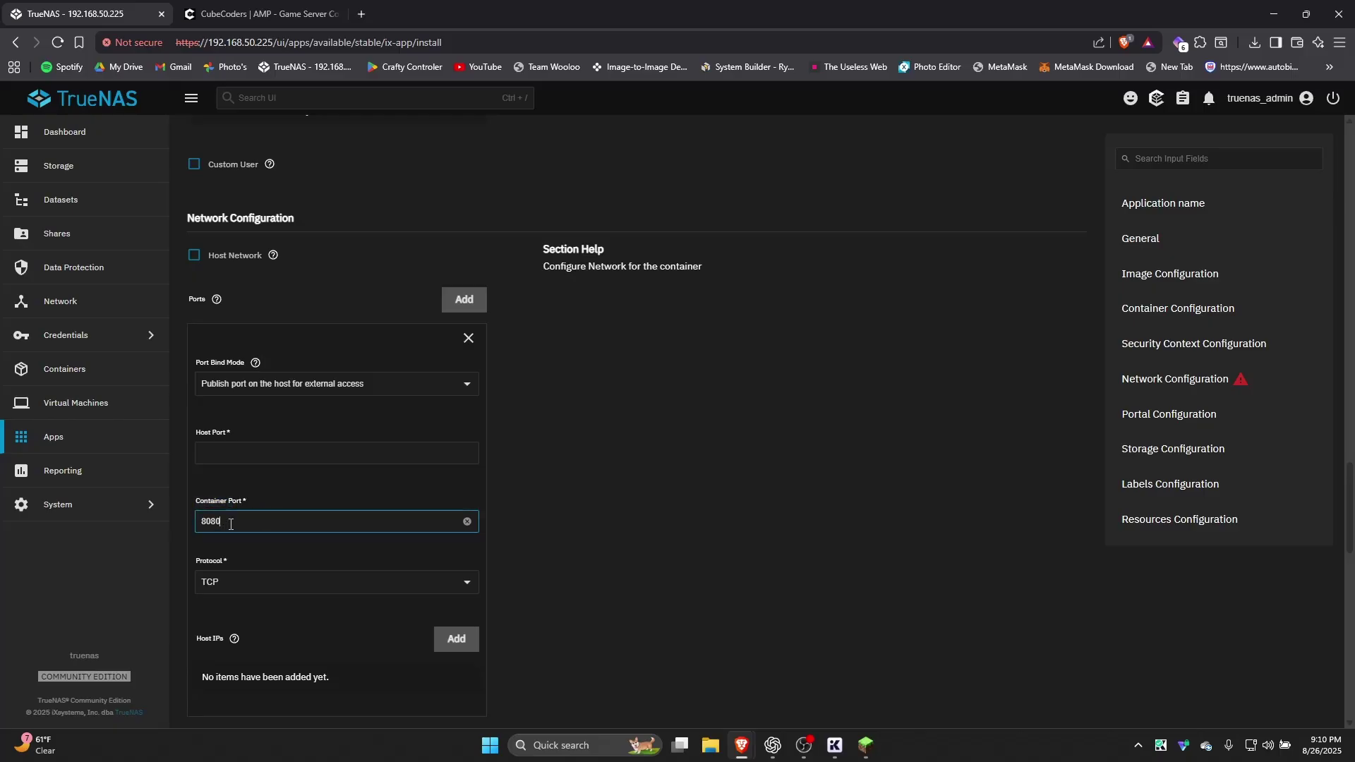
Set the mapping's host port to 4587
{"action": "left_click", "coordinate": [270, 452]}
{"action": "type", "text": "80800"}
{"action": "key", "text": "BackSpace"}
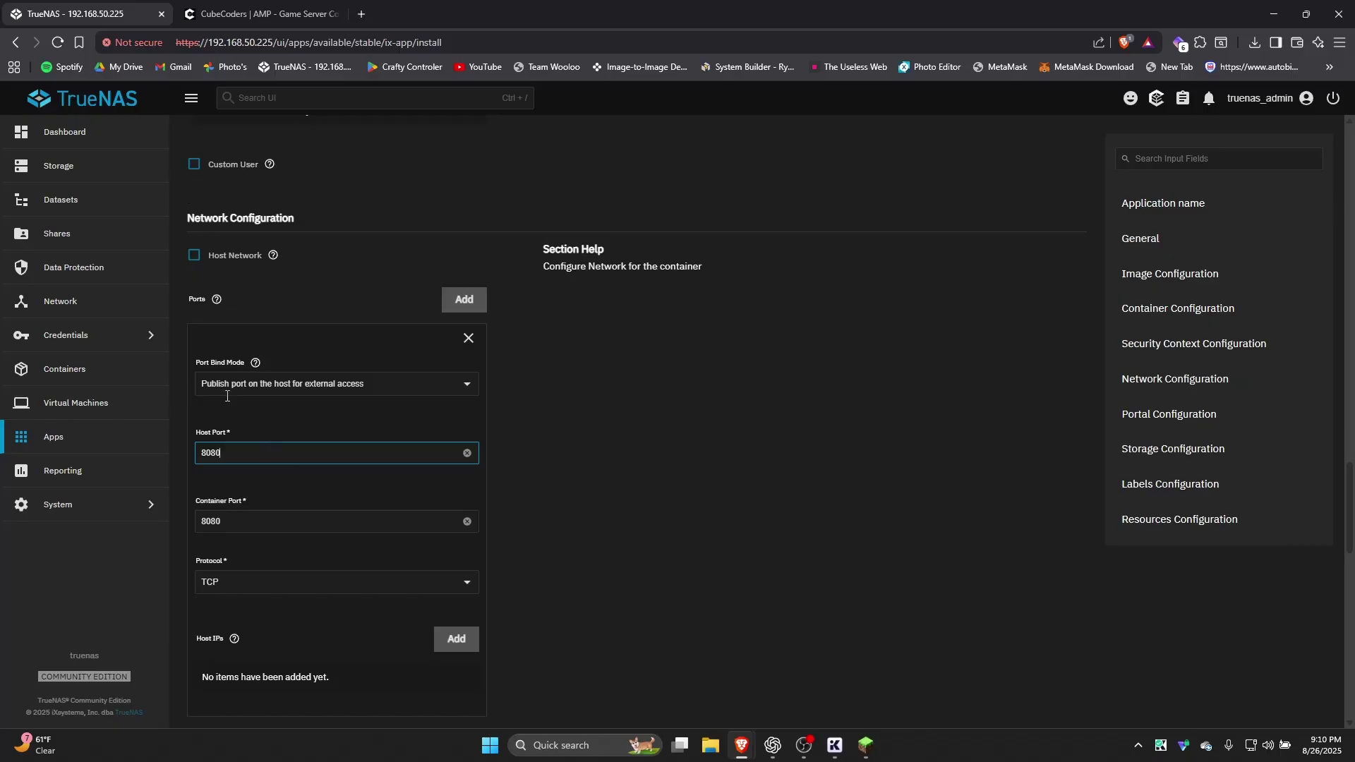
{"action": "left_click", "coordinate": [240, 465]}
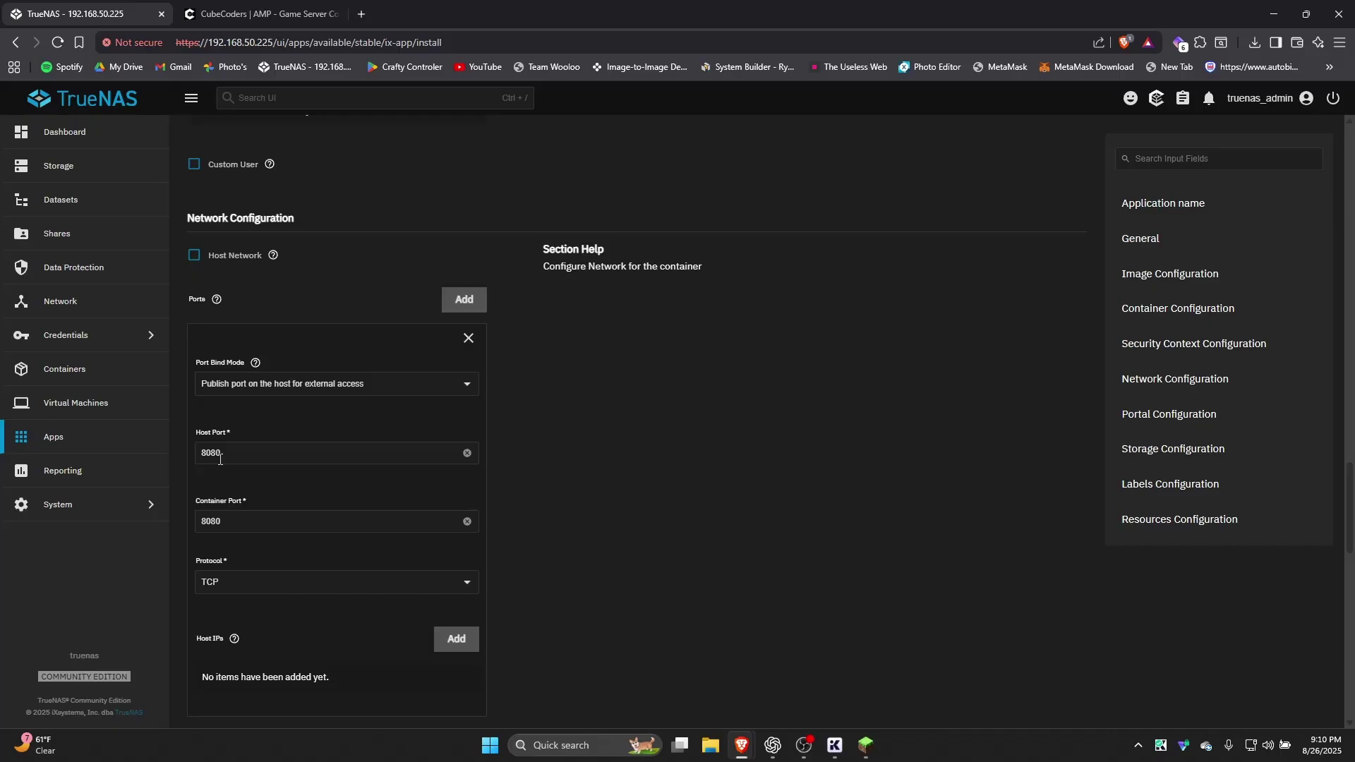
{"action": "left_click", "coordinate": [239, 461]}
{"action": "key", "text": "BackSpace"}
{"action": "key", "text": "BackSpace"}
{"action": "key", "text": "BackSpace"}
{"action": "key", "text": "BackSpace"}
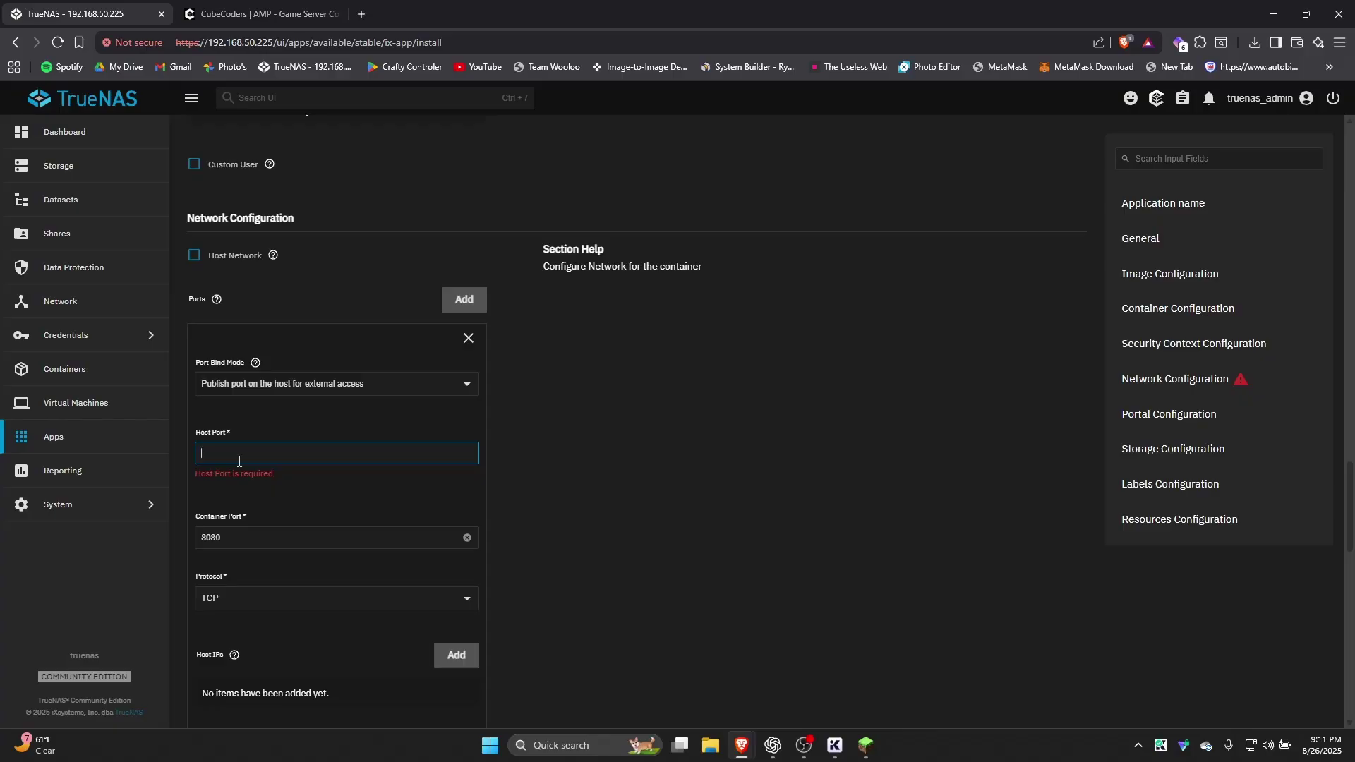
{"action": "type", "text": "4587"}
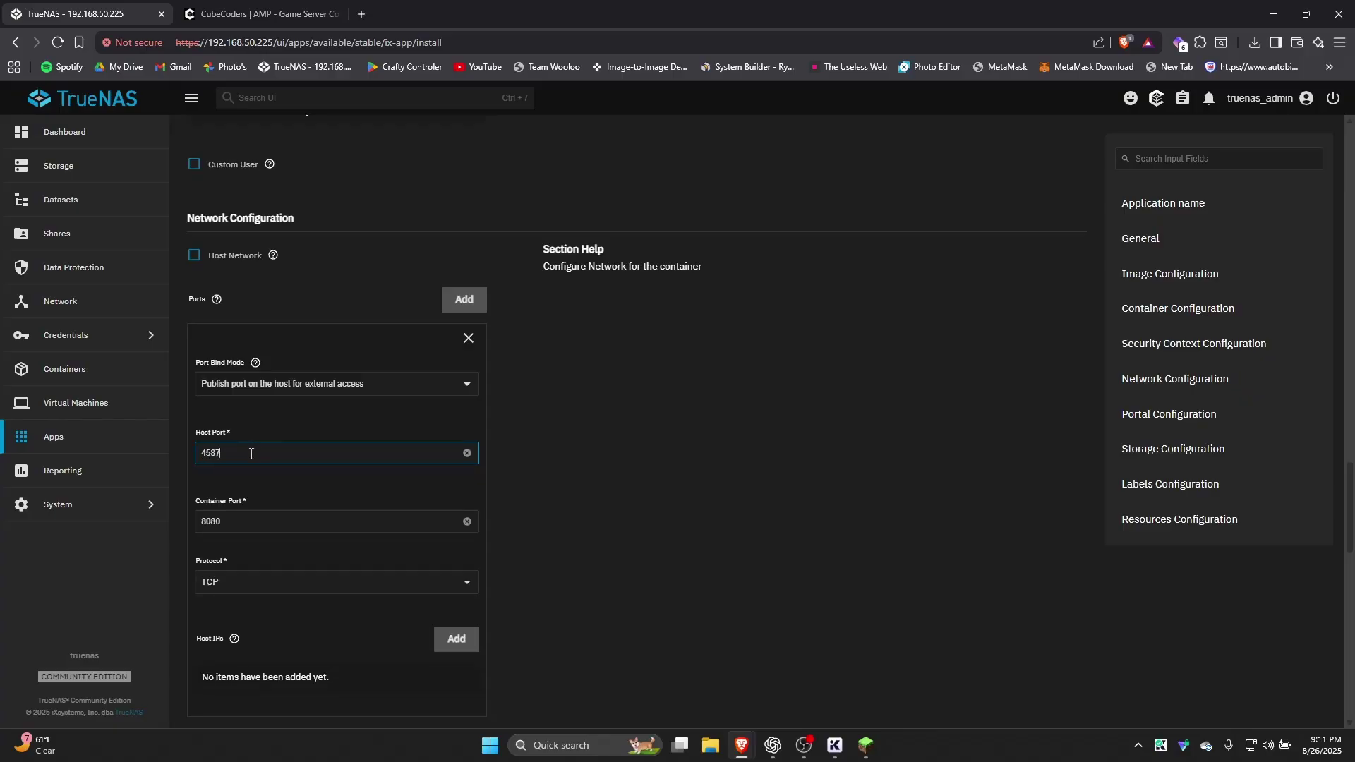
{"action": "key", "text": "ctrl+a"}
{"action": "left_click", "coordinate": [245, 428]}
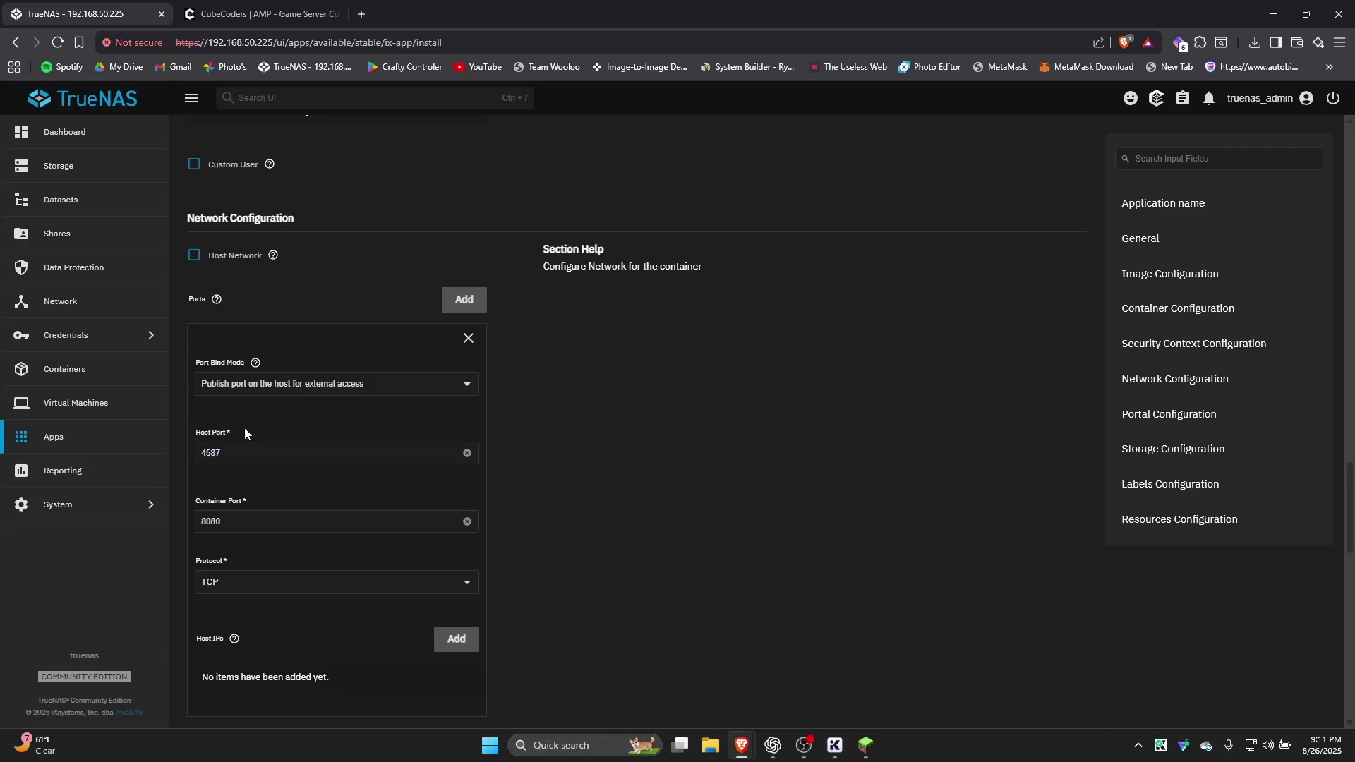
{"action": "scroll", "coordinate": [244, 428], "scroll_direction": "down", "scroll_amount": 2}
Add a Host Path storage entry and browse to the /mnt/minecraft dataset
{"action": "scroll", "coordinate": [245, 429], "scroll_direction": "down", "scroll_amount": 10}
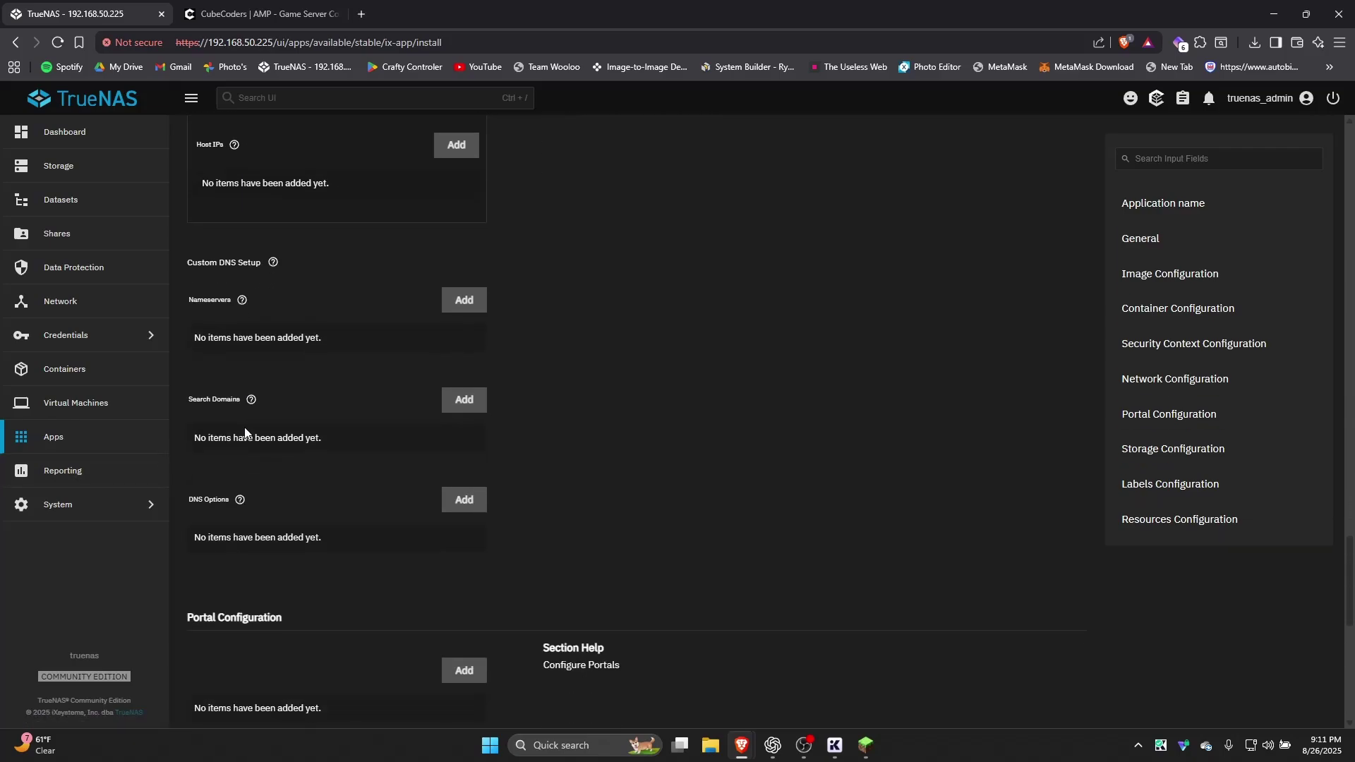
{"action": "scroll", "coordinate": [245, 432], "scroll_direction": "down", "scroll_amount": 3}
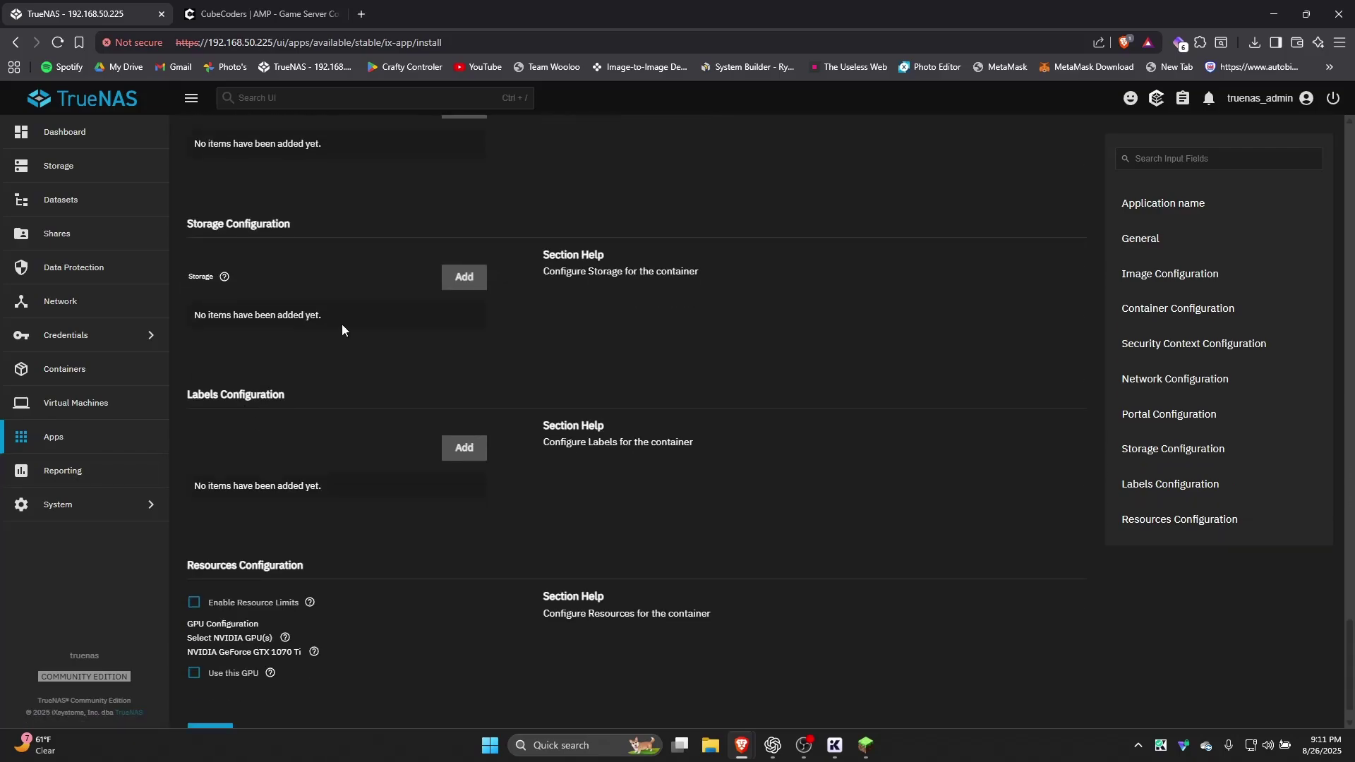
{"action": "left_click", "coordinate": [465, 277]}
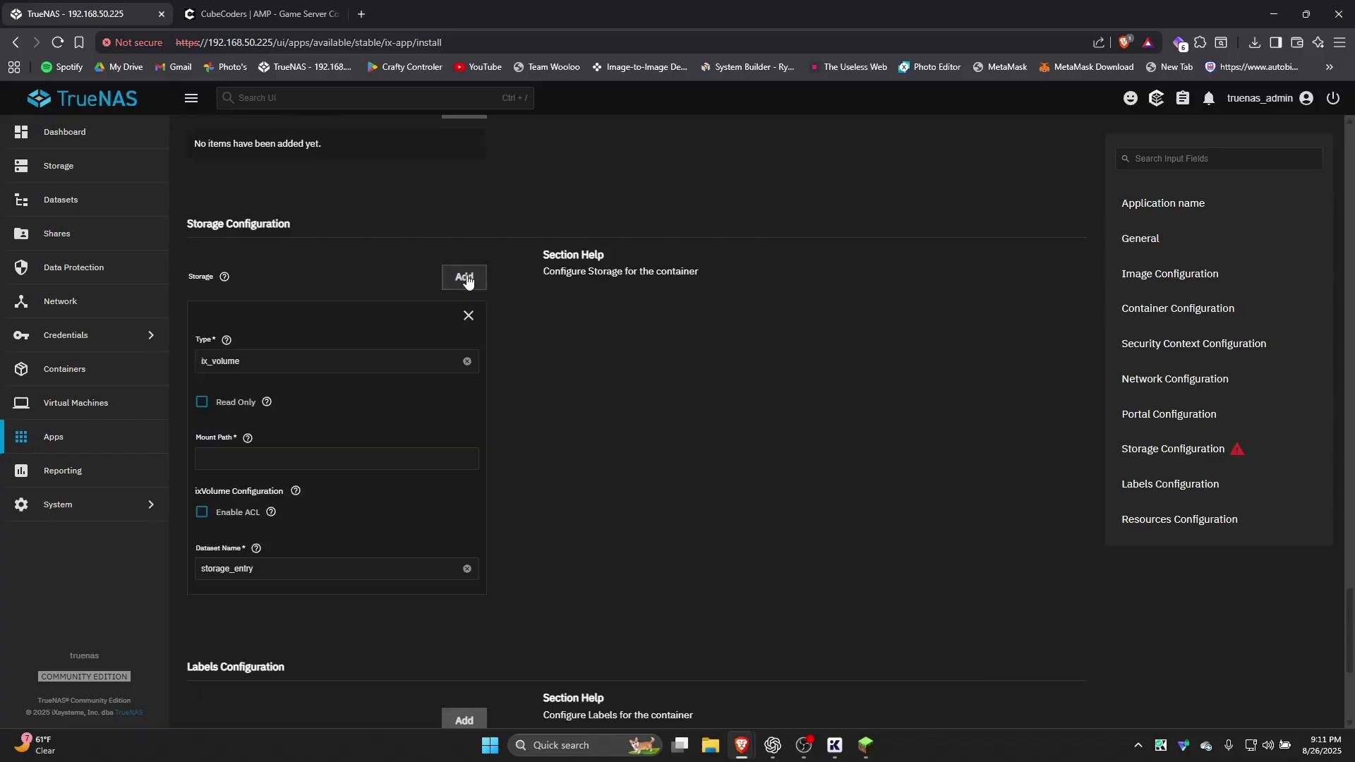
{"action": "left_click", "coordinate": [324, 371]}
{"action": "left_click", "coordinate": [316, 402]}
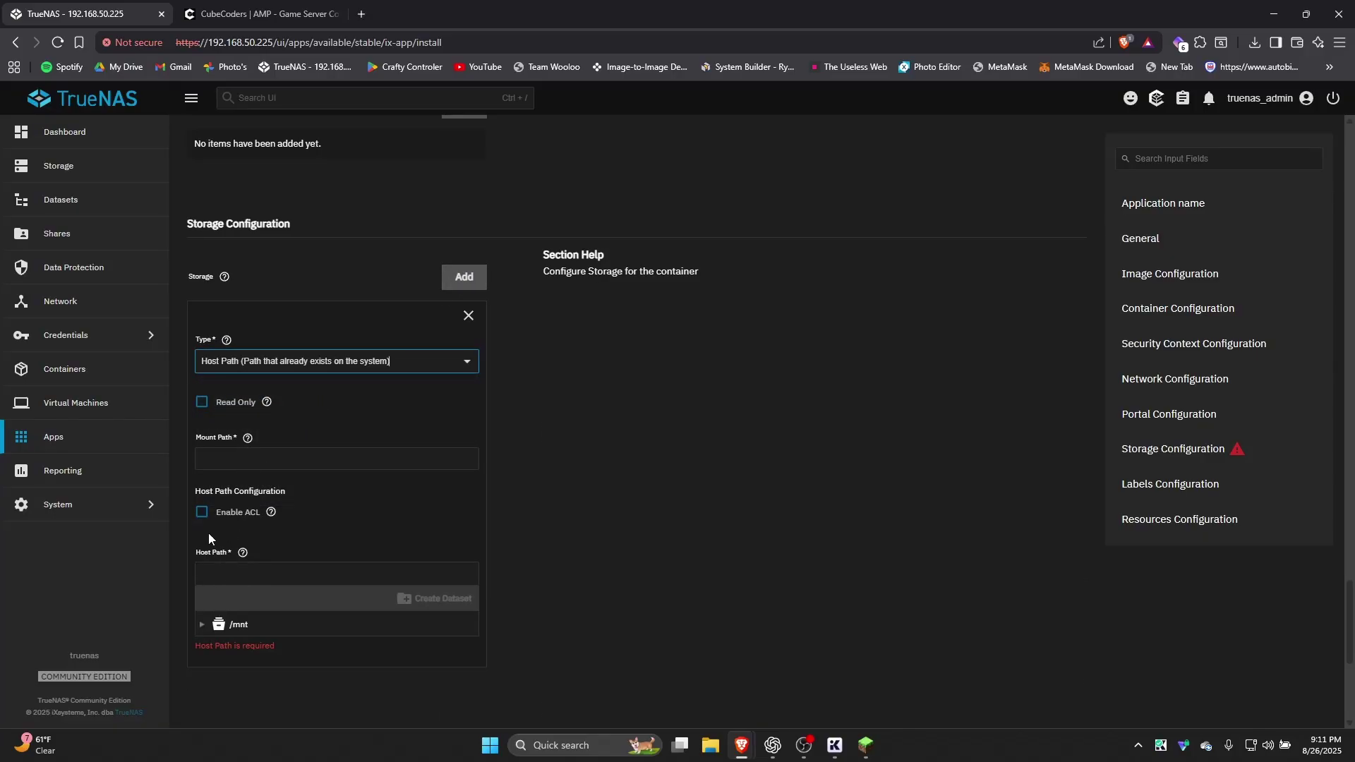
{"action": "left_click", "coordinate": [202, 625]}
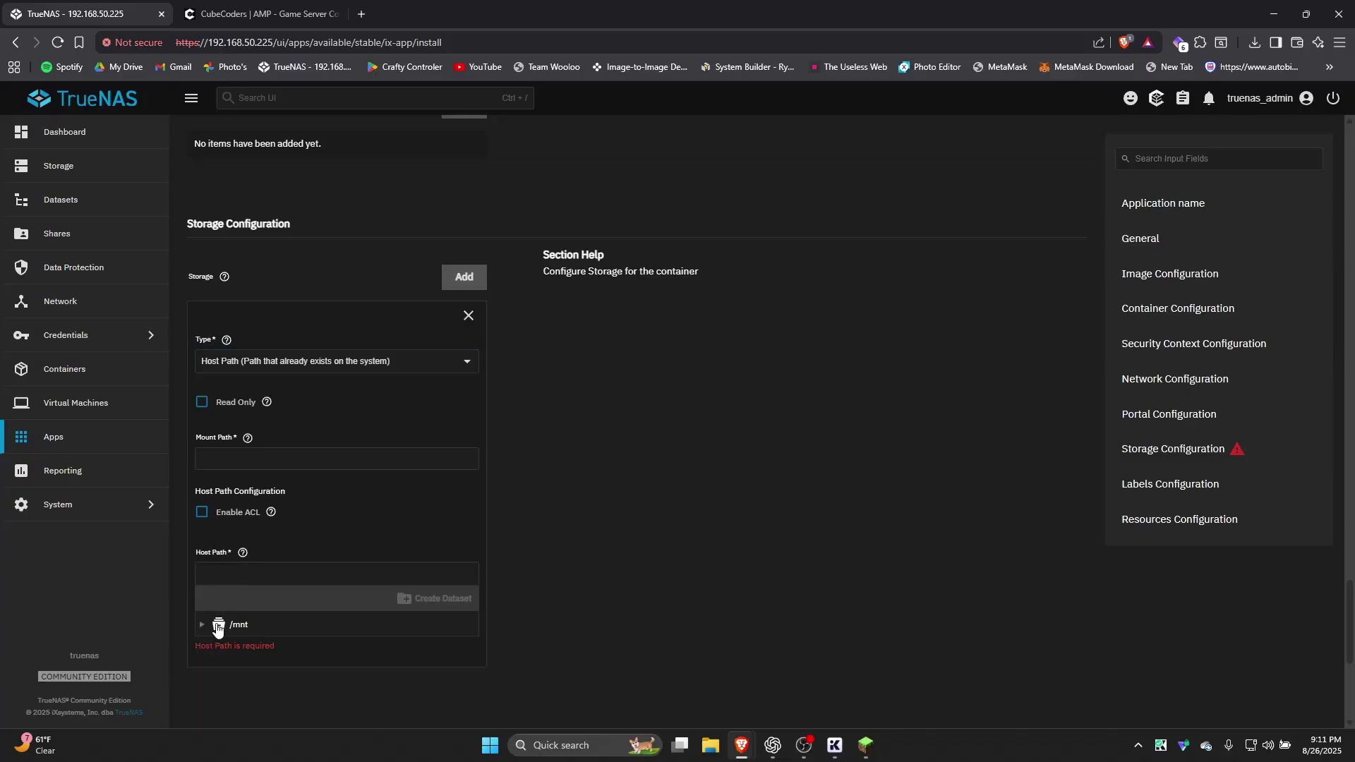
{"action": "scroll", "coordinate": [212, 626], "scroll_direction": "down", "scroll_amount": 1}
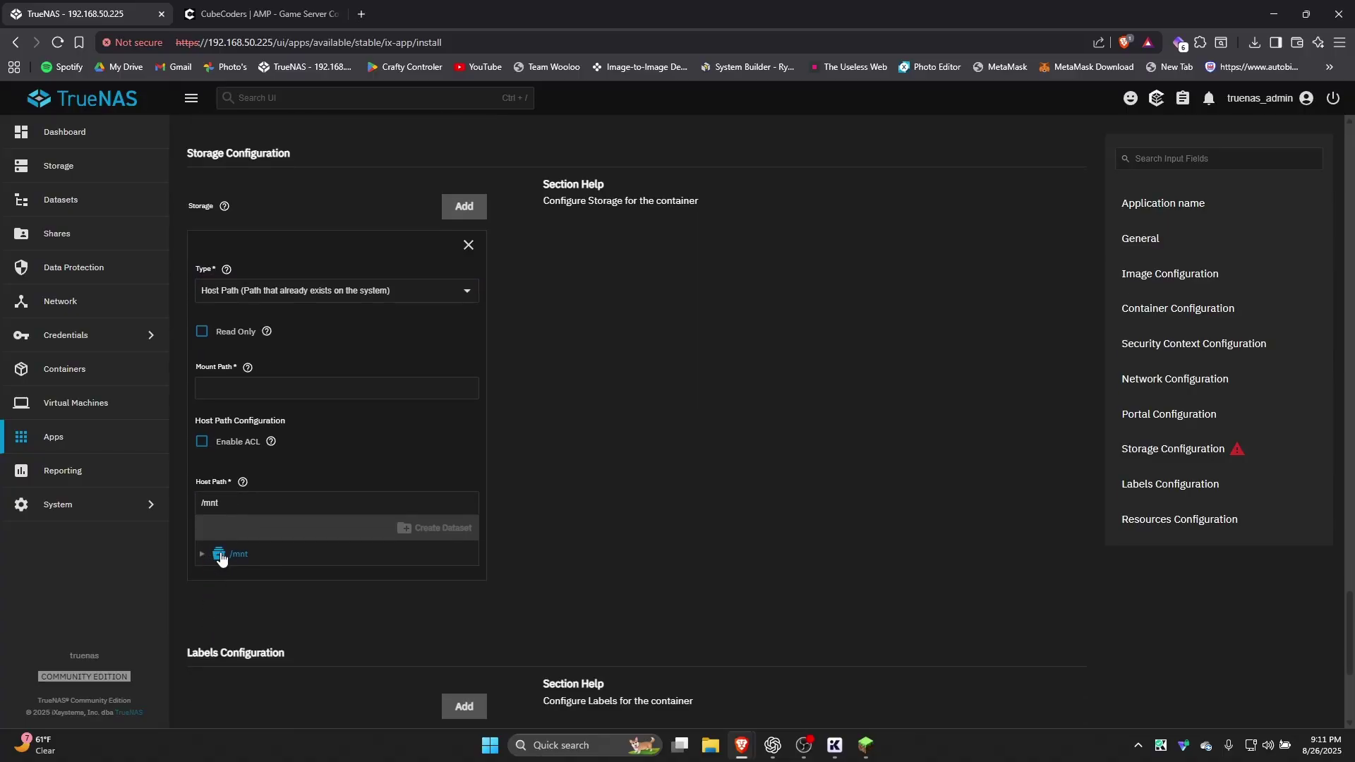
{"action": "left_click", "coordinate": [220, 556]}
{"action": "scroll", "coordinate": [263, 594], "scroll_direction": "down", "scroll_amount": 2}
{"action": "left_click", "coordinate": [264, 500]}
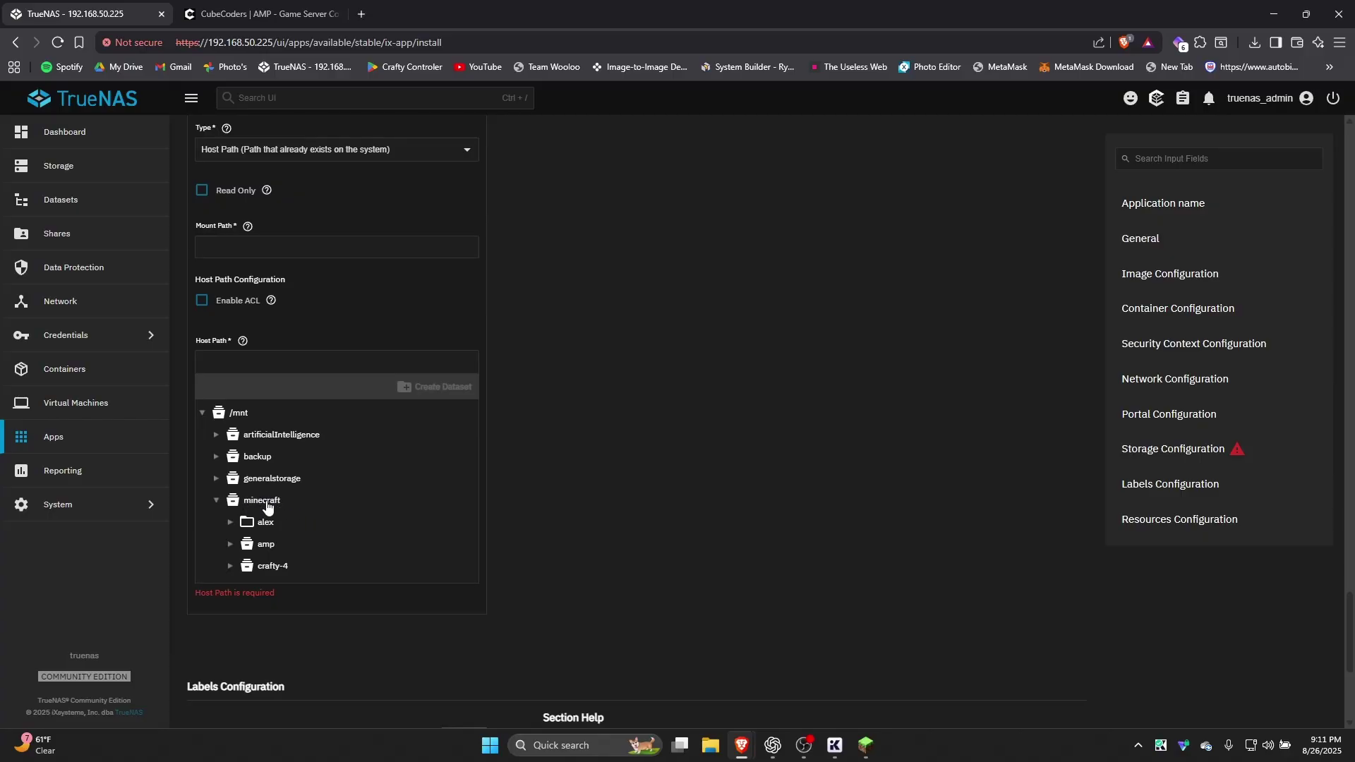
{"action": "left_click", "coordinate": [266, 502]}
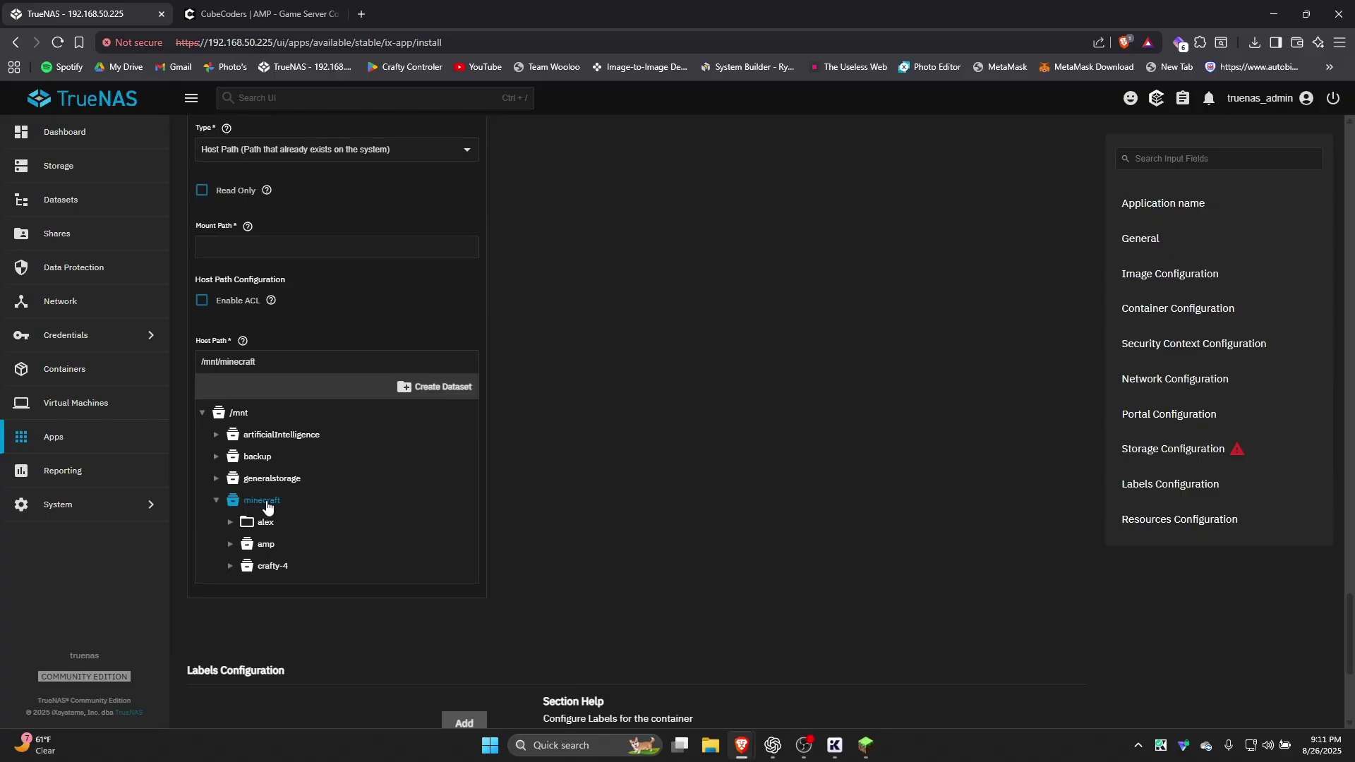
Create a new amp1 dataset under minecraft to serve as the host path
{"action": "left_click", "coordinate": [436, 385]}
{"action": "left_click", "coordinate": [599, 408]}
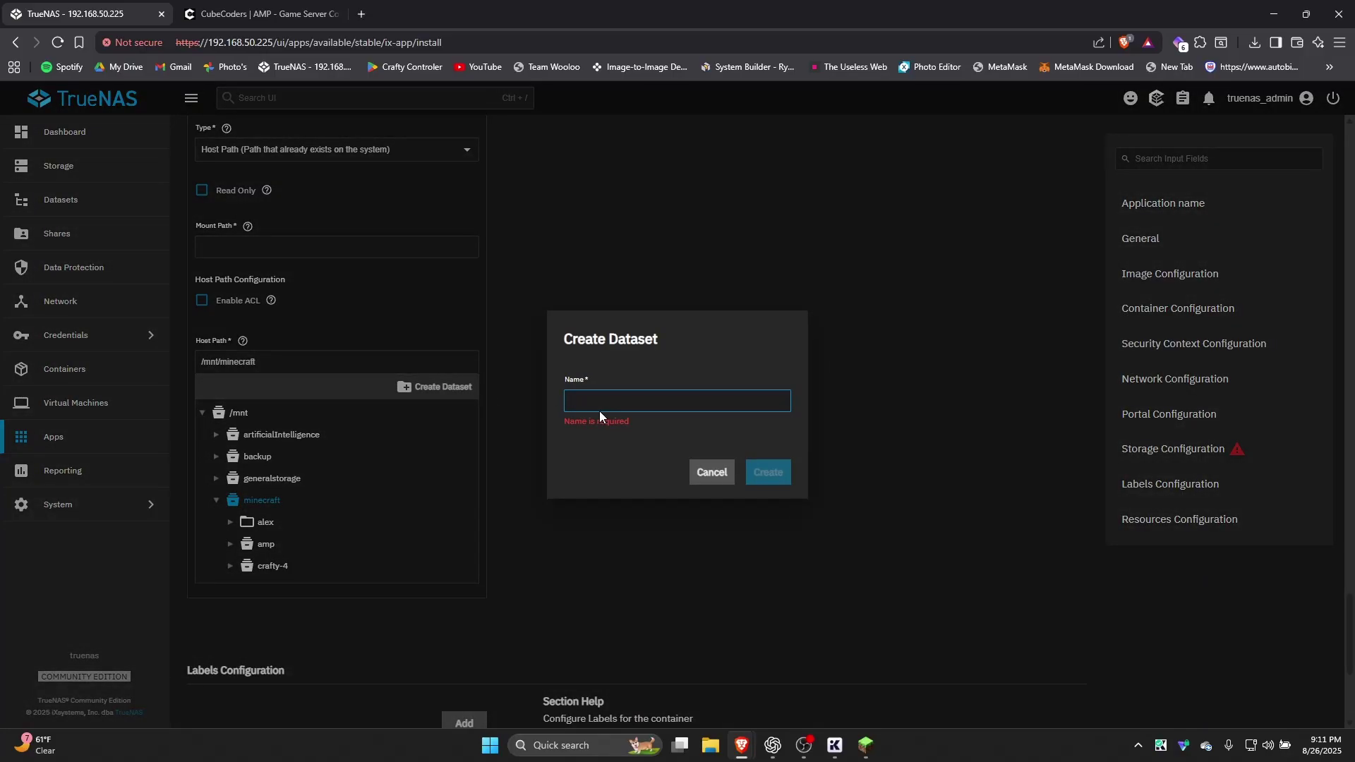
{"action": "type", "text": "amp2"}
{"action": "key", "text": "BackSpace"}
{"action": "type", "text": "1"}
{"action": "left_click", "coordinate": [767, 463]}
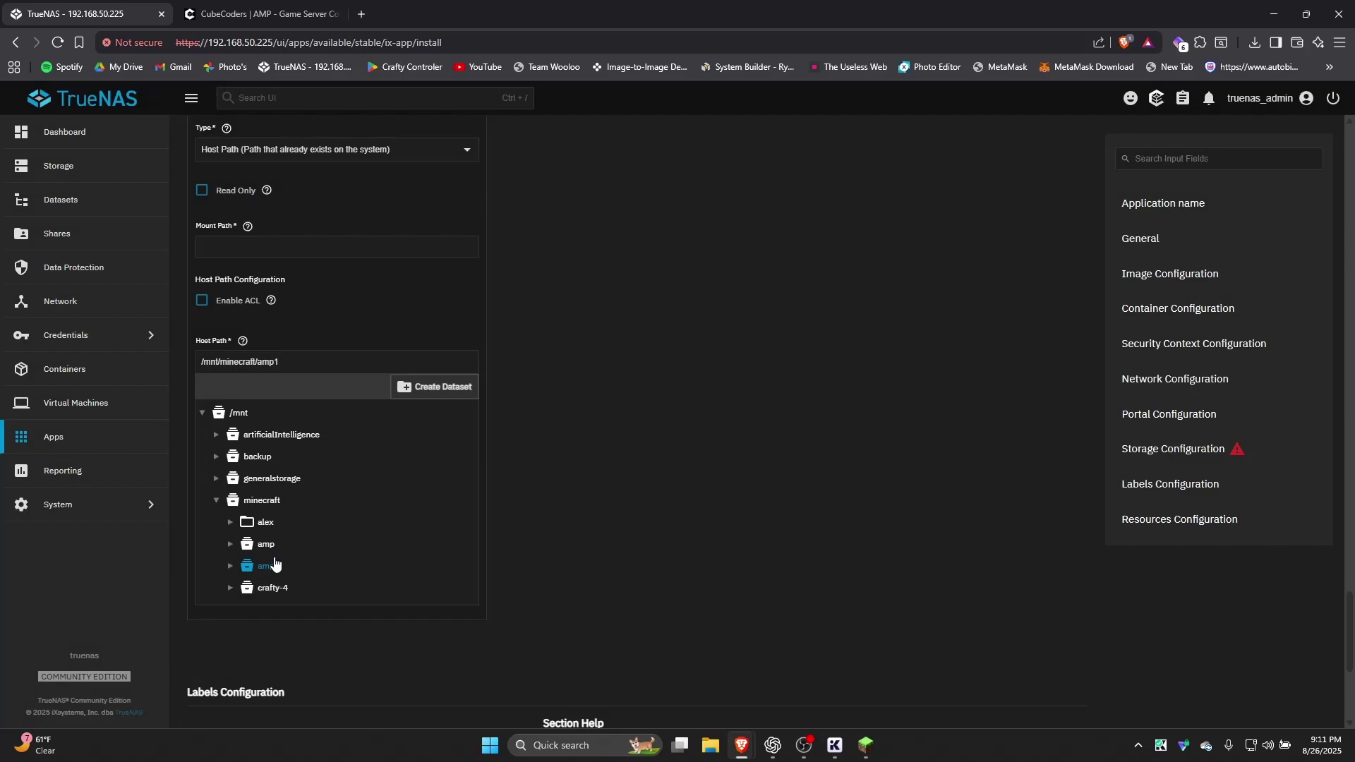
{"action": "scroll", "coordinate": [282, 536], "scroll_direction": "up", "scroll_amount": 1}
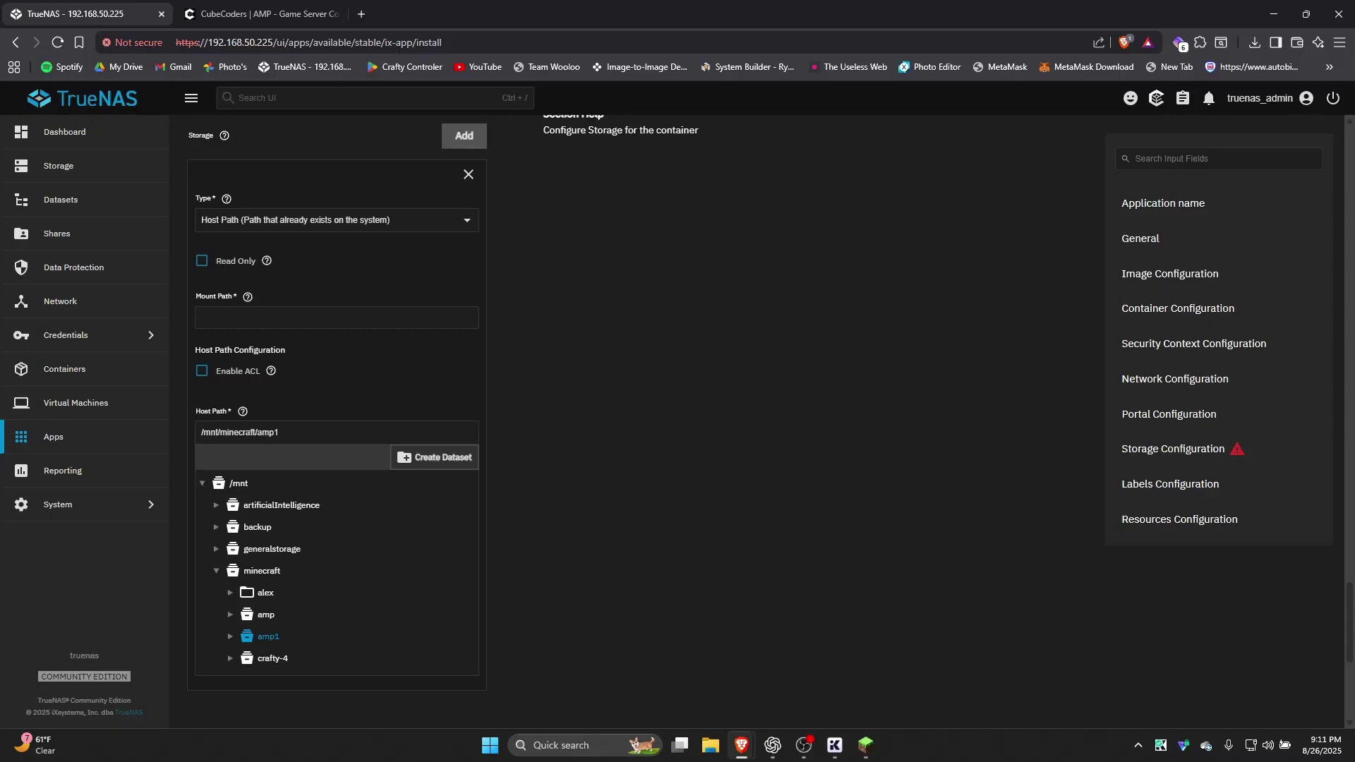
Paste /home/amp/.ampdata as the mount path for host path /mnt/minecraft/amp1
{"action": "left_click", "coordinate": [259, 315]}
{"action": "type", "text": "/home/amp/.ampdata"}
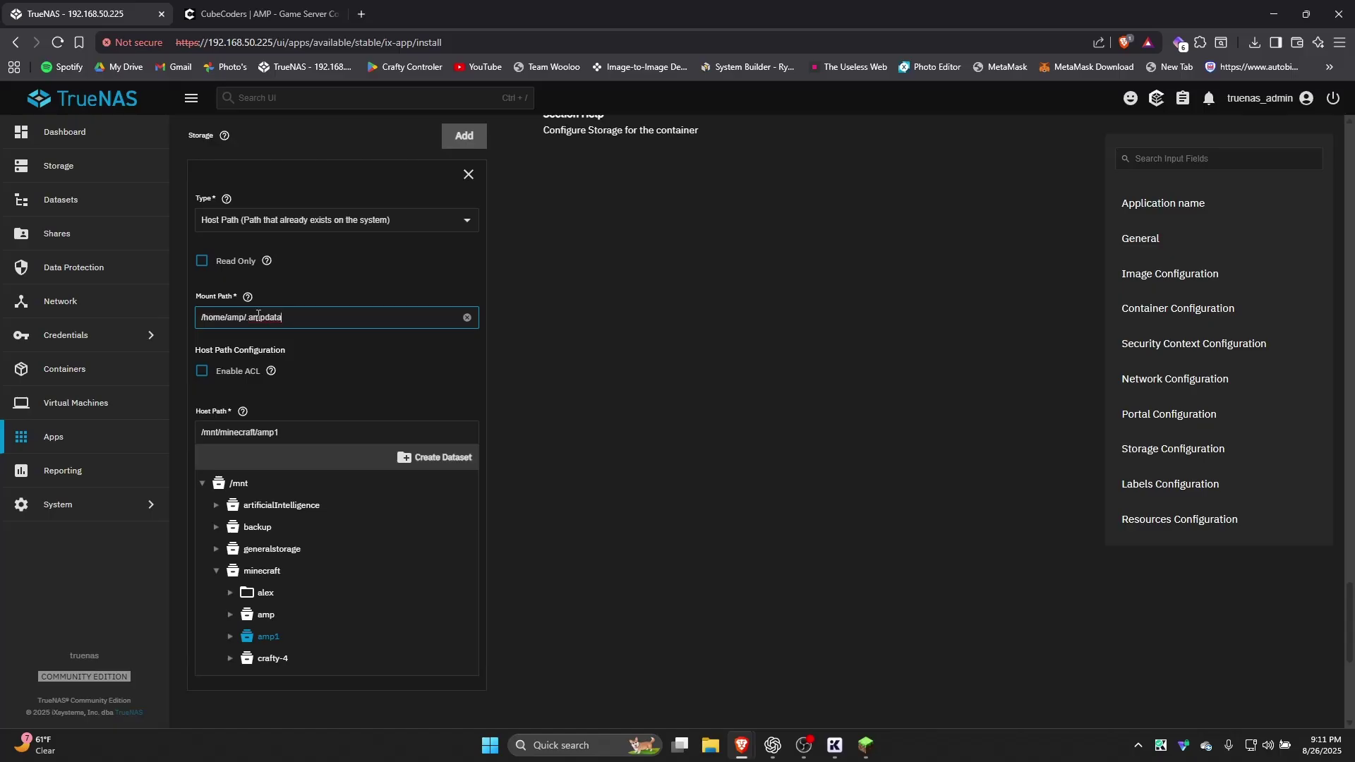
{"action": "left_click_drag", "start_coordinate": [308, 432], "coordinate": [192, 437]}
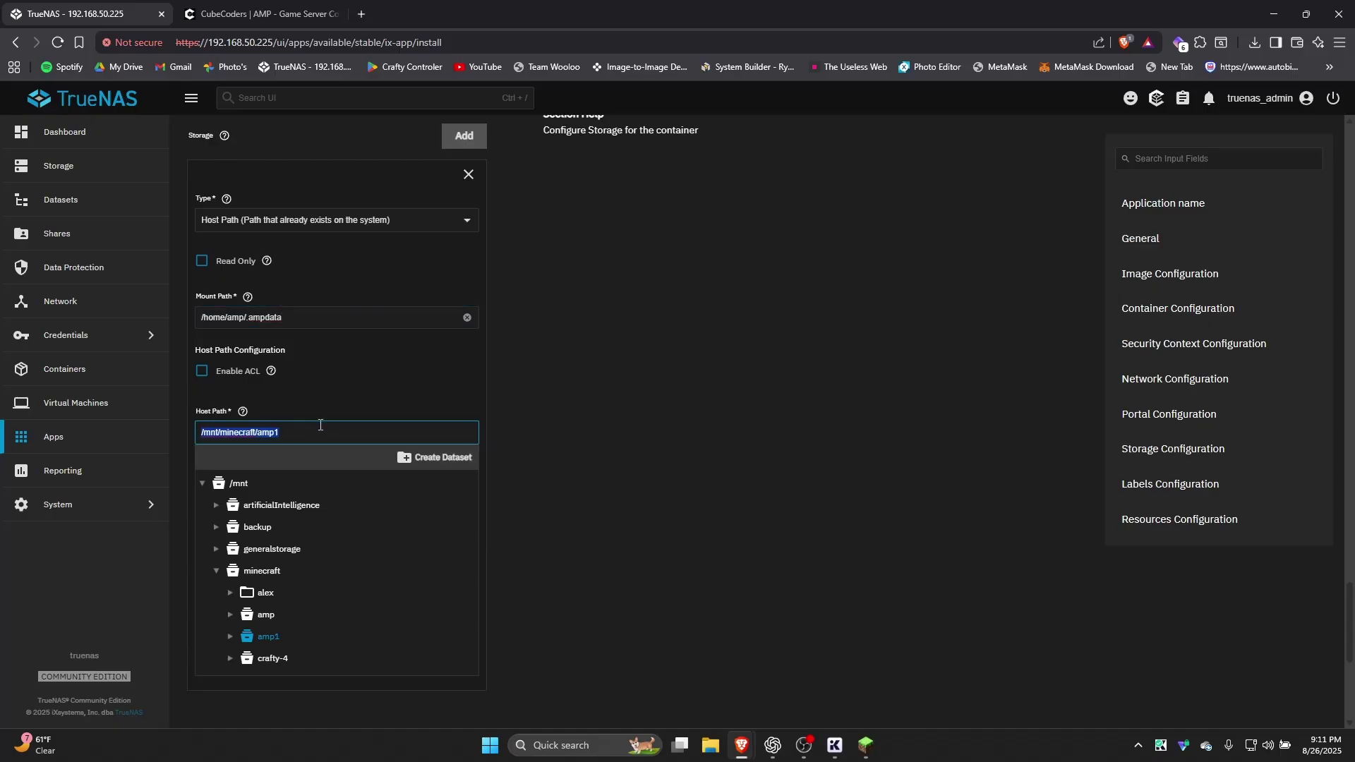
{"action": "left_click", "coordinate": [298, 345]}
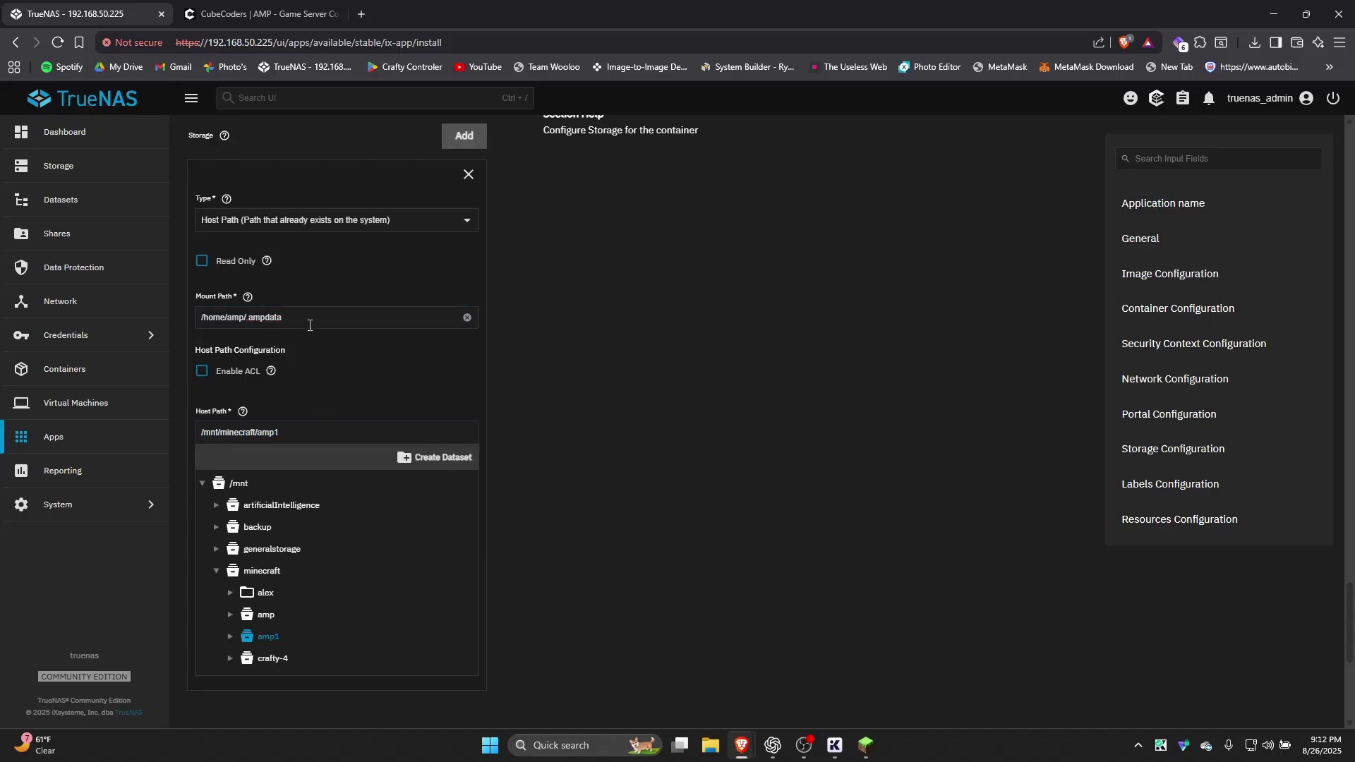
{"action": "left_click_drag", "start_coordinate": [296, 317], "coordinate": [193, 324]}
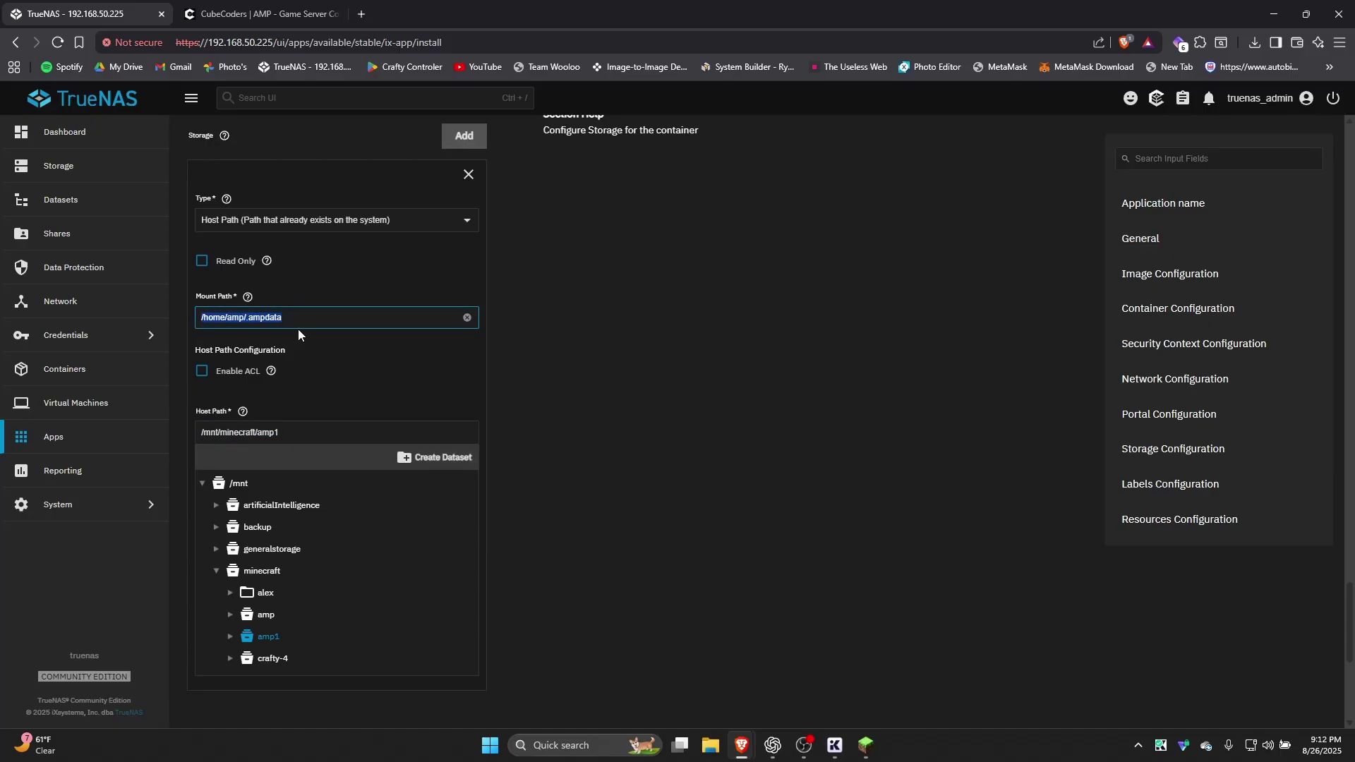
{"action": "left_click_drag", "start_coordinate": [298, 329], "coordinate": [201, 330]}
{"action": "left_click", "coordinate": [296, 317]}
{"action": "triple_click", "coordinate": [216, 322]}
{"action": "left_click", "coordinate": [216, 323]}
Turn on the app's resource limits with CPUs set to 2 and memory kept at 4096 MiB
{"action": "scroll", "coordinate": [423, 359], "scroll_direction": "down", "scroll_amount": 5}
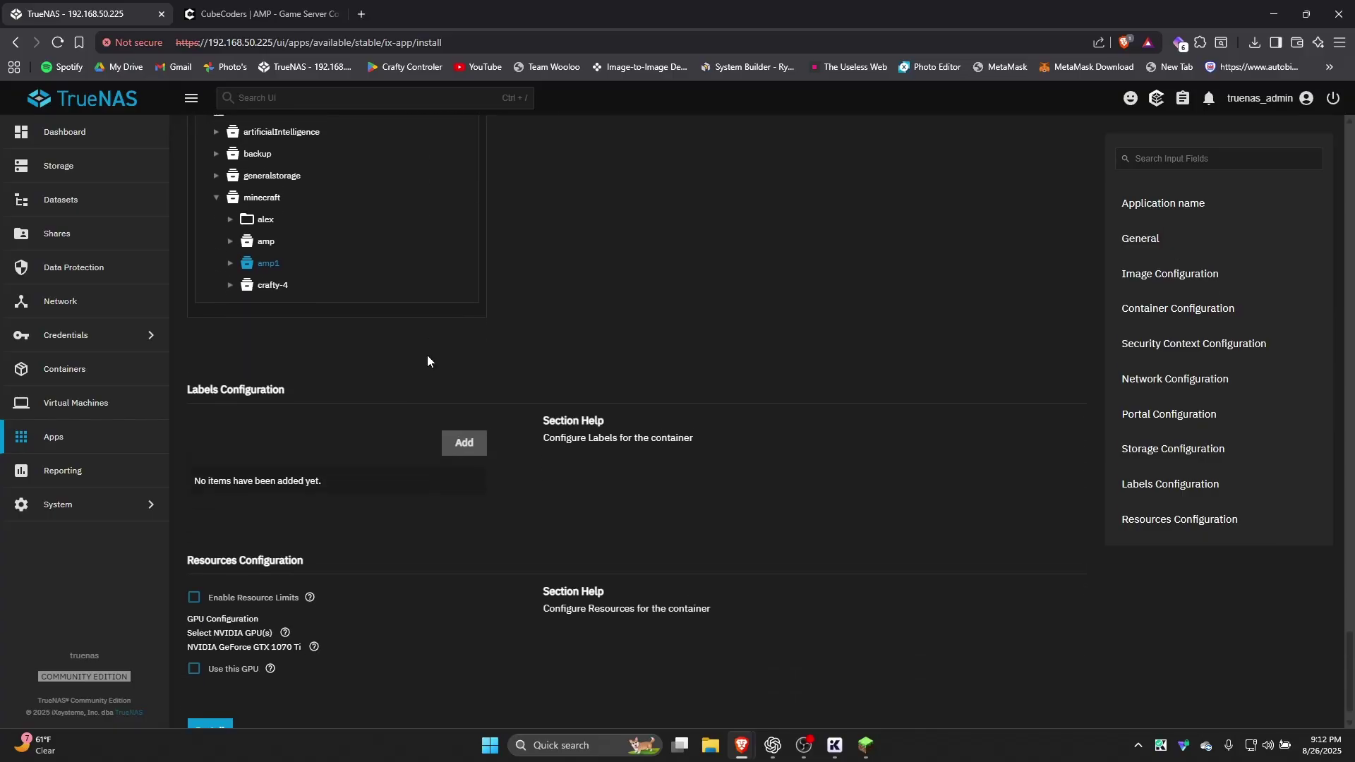
{"action": "left_click", "coordinate": [197, 570]}
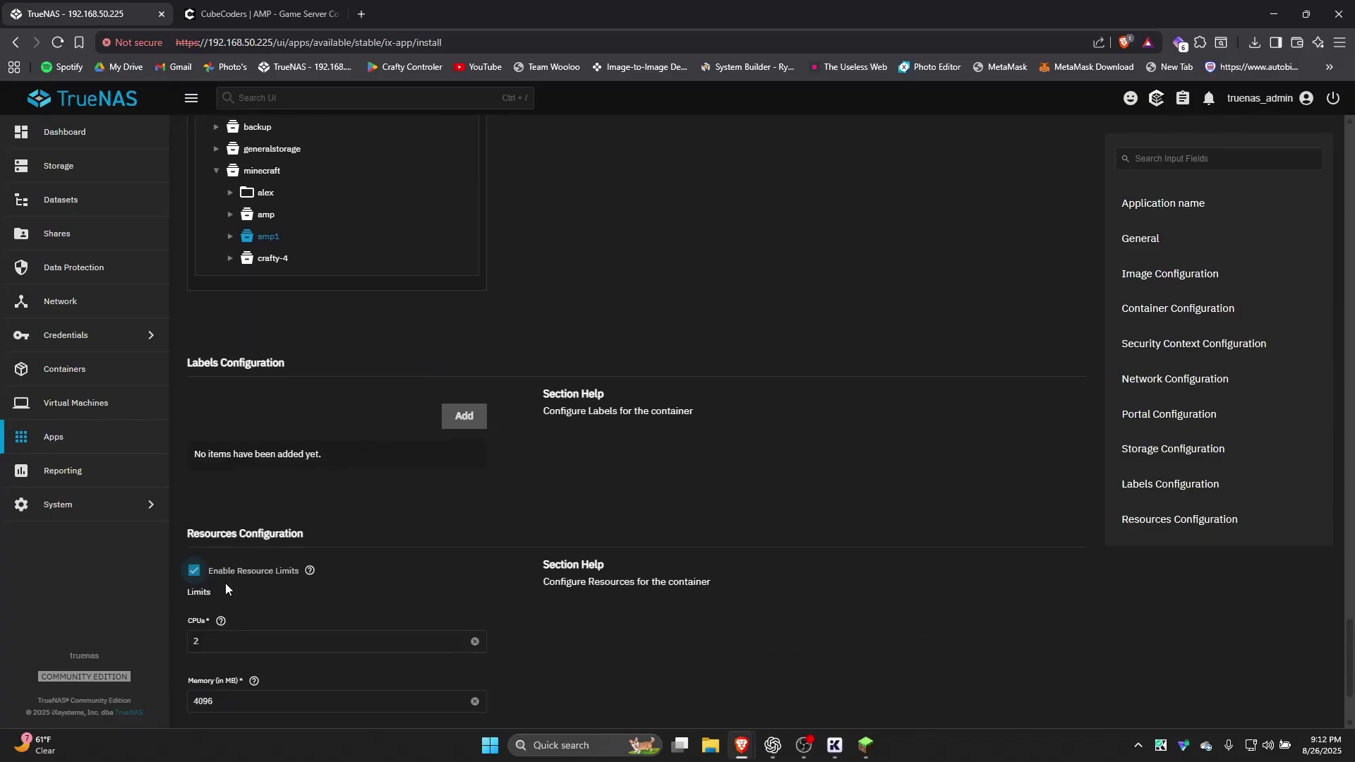
{"action": "scroll", "coordinate": [223, 578], "scroll_direction": "down", "scroll_amount": 1}
{"action": "left_click_drag", "start_coordinate": [223, 578], "coordinate": [129, 583]}
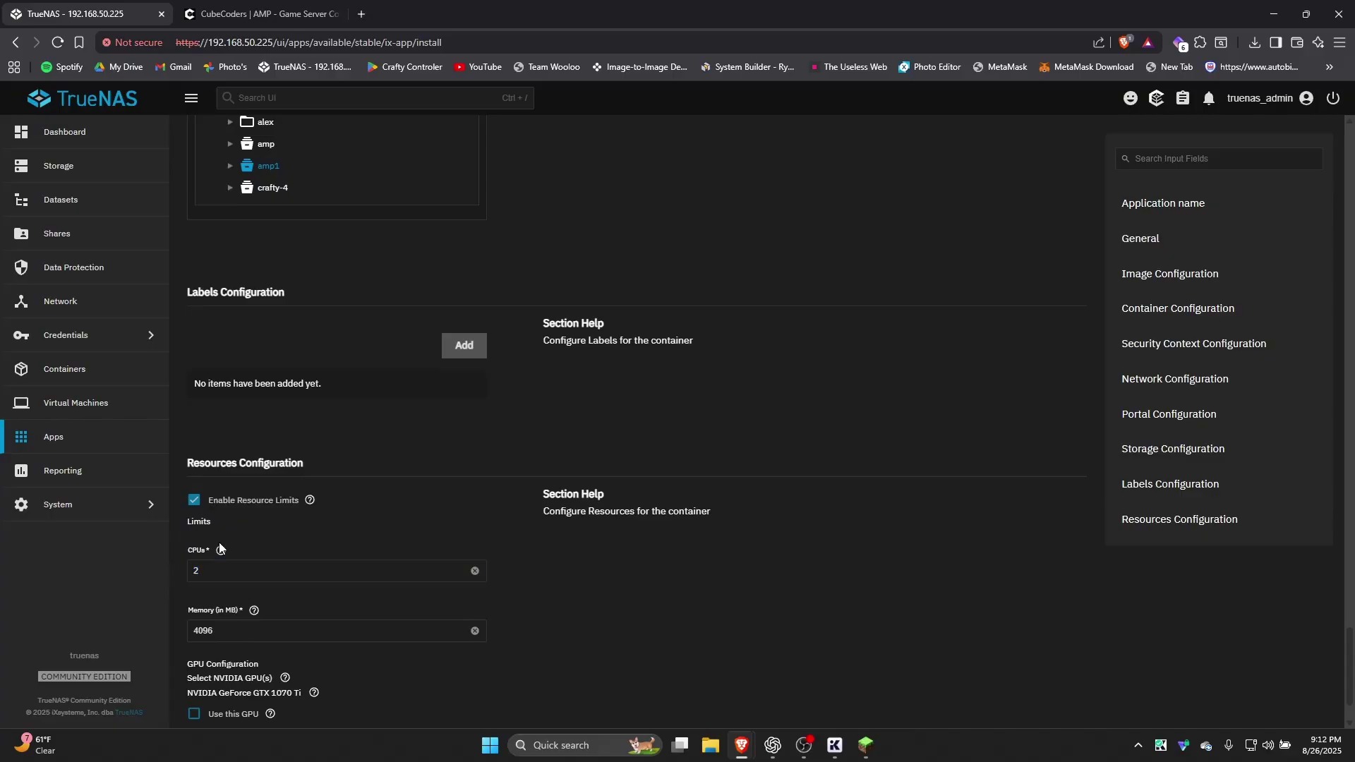
{"action": "left_click", "coordinate": [209, 572]}
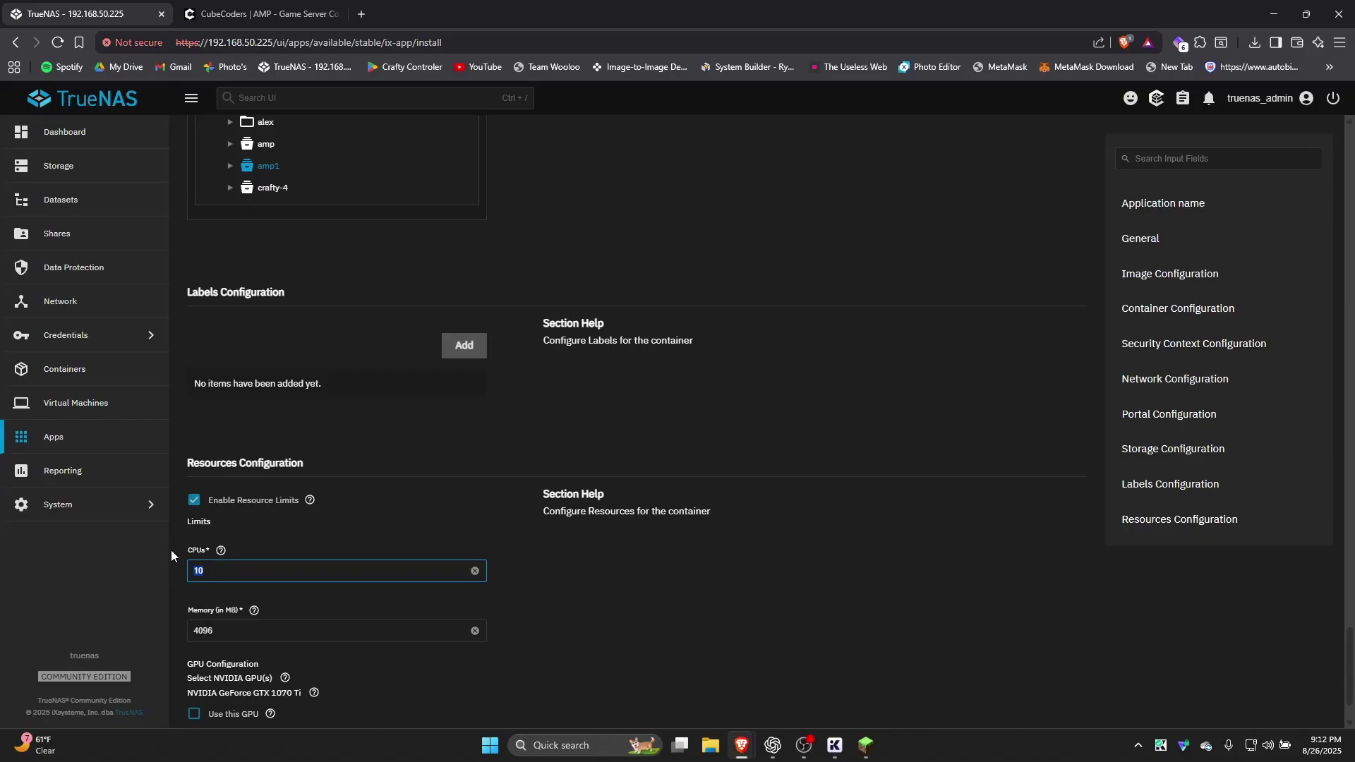
{"action": "type", "text": "2"}
{"action": "left_click", "coordinate": [236, 540]}
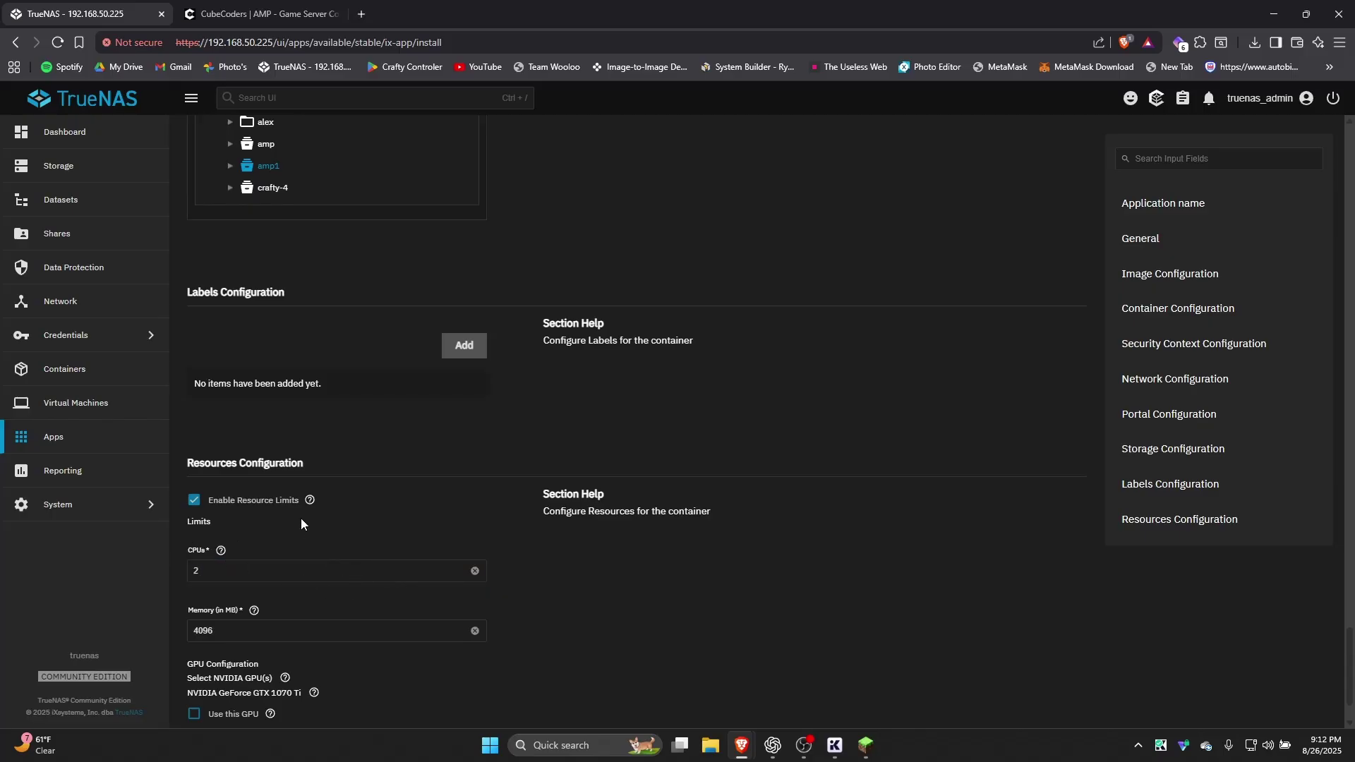
{"action": "scroll", "coordinate": [292, 522], "scroll_direction": "down", "scroll_amount": 1}
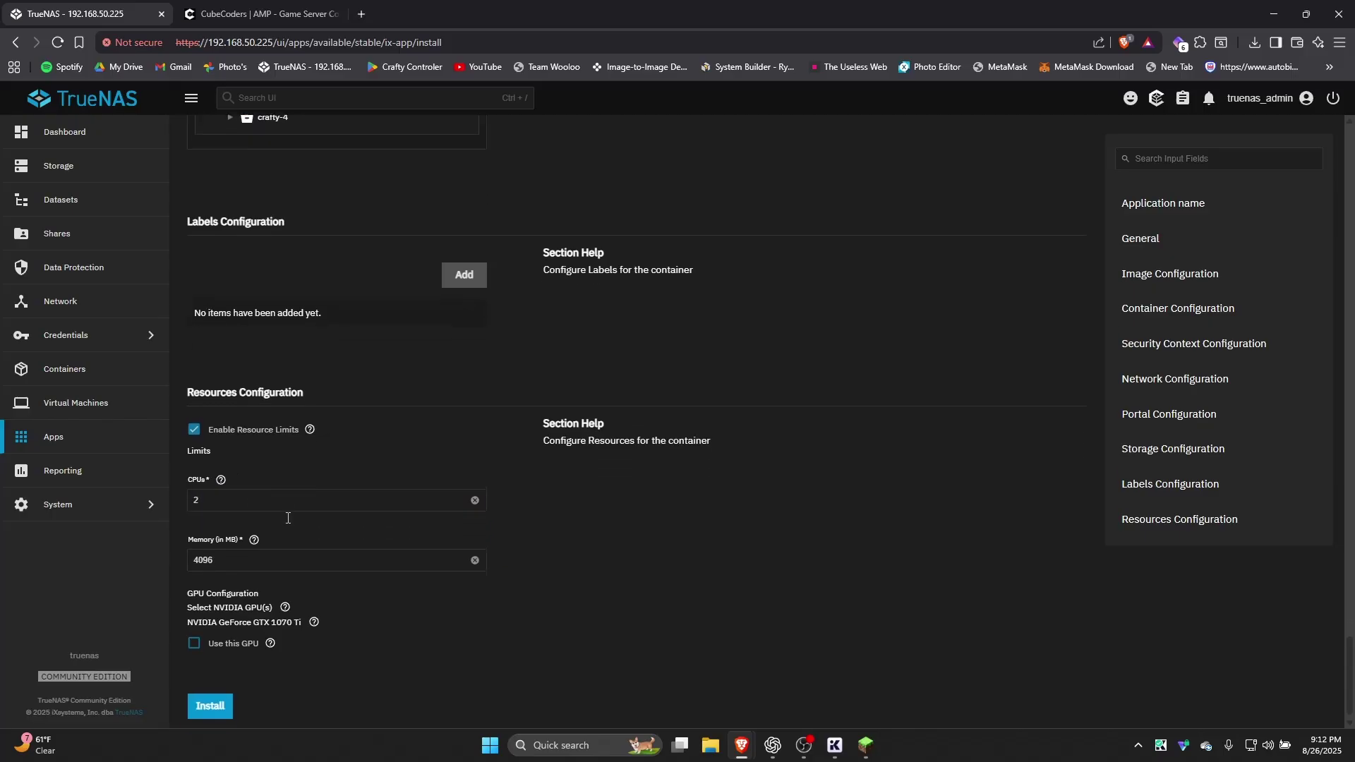
Install the amp1 app, then open its details and container logs from Installed applications
{"action": "left_click", "coordinate": [209, 707]}
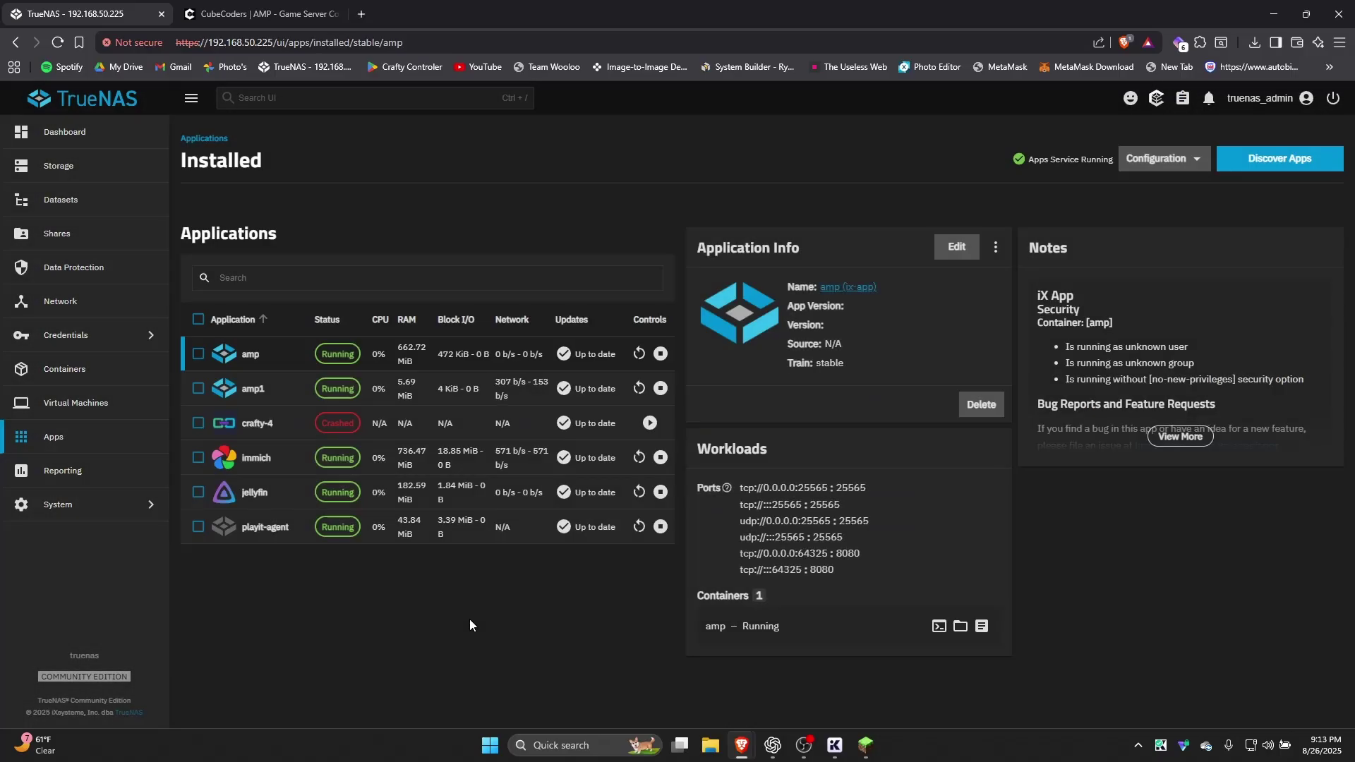
{"action": "left_click", "coordinate": [388, 394]}
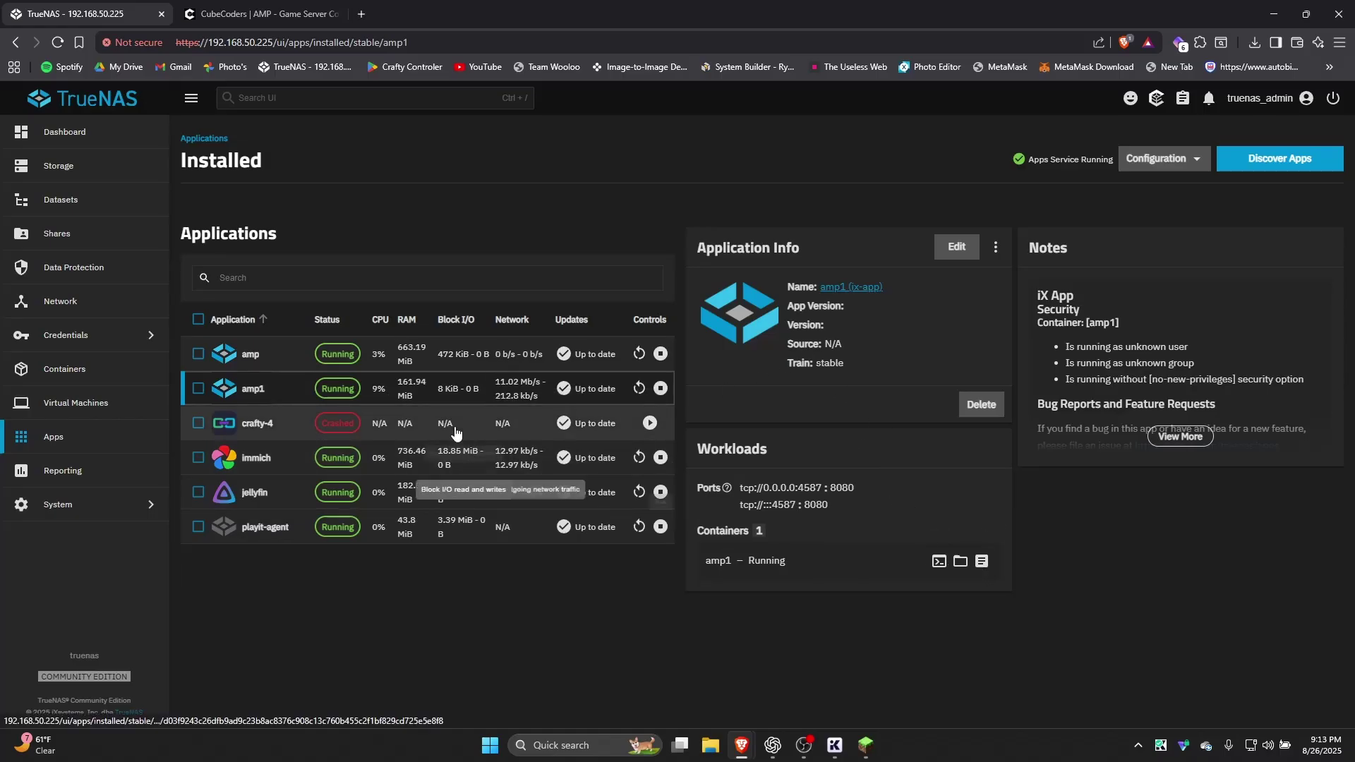
{"action": "left_click", "coordinate": [981, 561]}
Stream the amp1 container logs and follow AMP's download through to Complete
{"action": "left_click", "coordinate": [775, 458]}
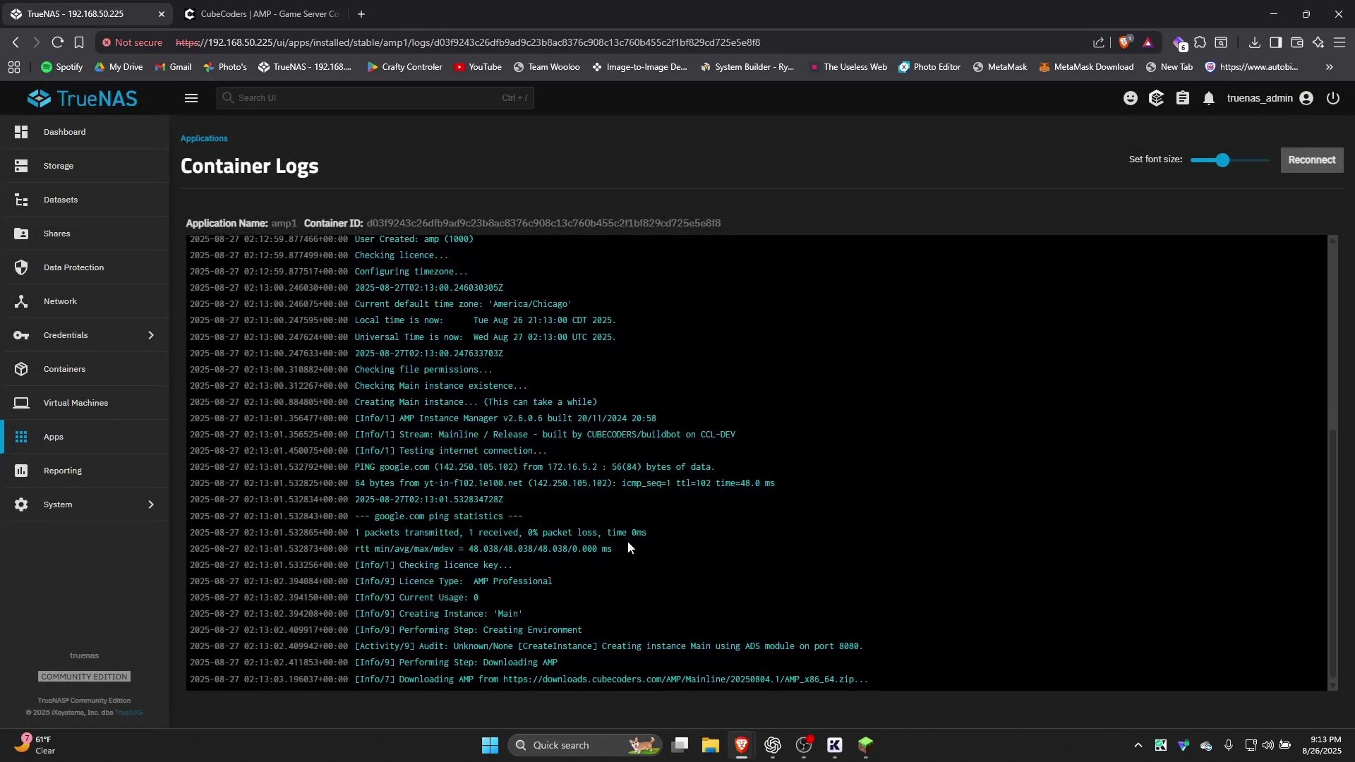
{"action": "left_click_drag", "start_coordinate": [867, 679], "coordinate": [603, 693]}
{"action": "left_click", "coordinate": [917, 696]}
{"action": "left_click", "coordinate": [596, 688]}
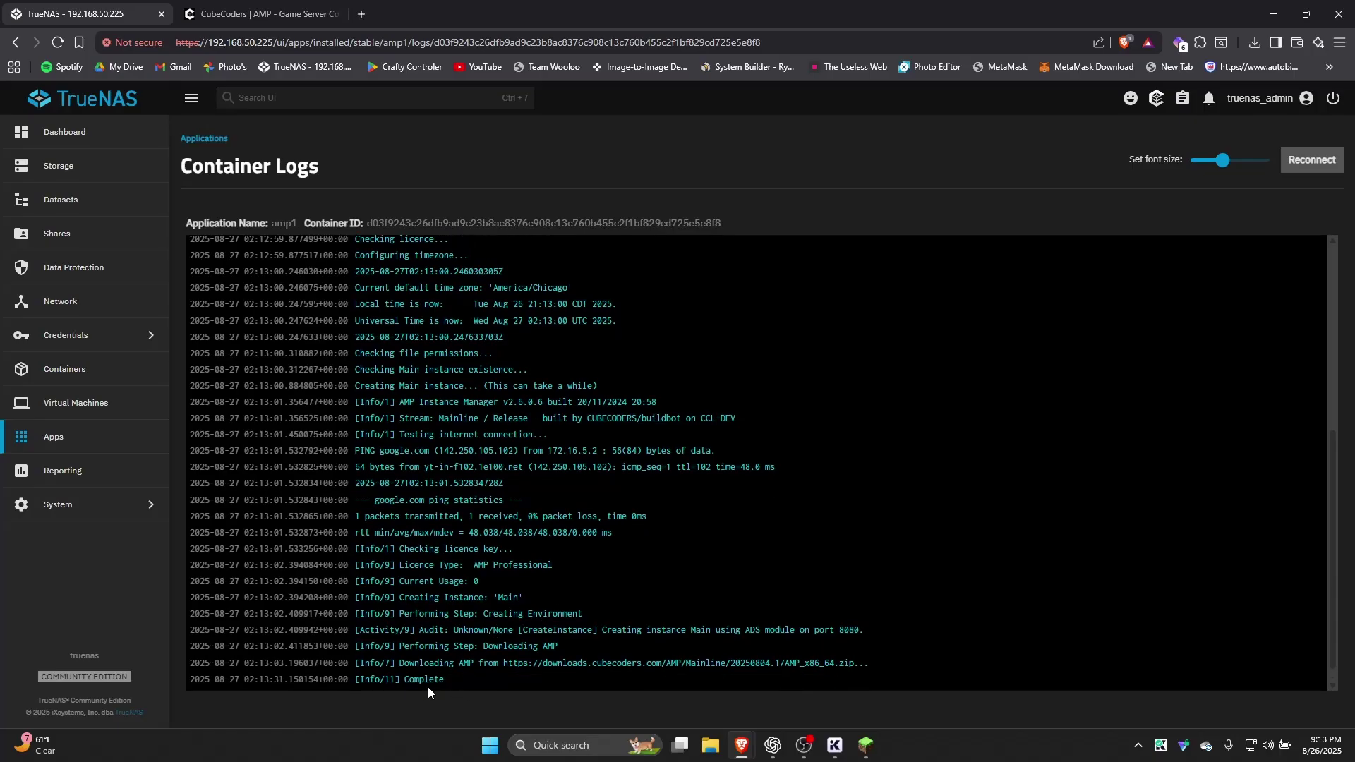
{"action": "left_click_drag", "start_coordinate": [428, 687], "coordinate": [409, 651]}
{"action": "left_click", "coordinate": [450, 598]}
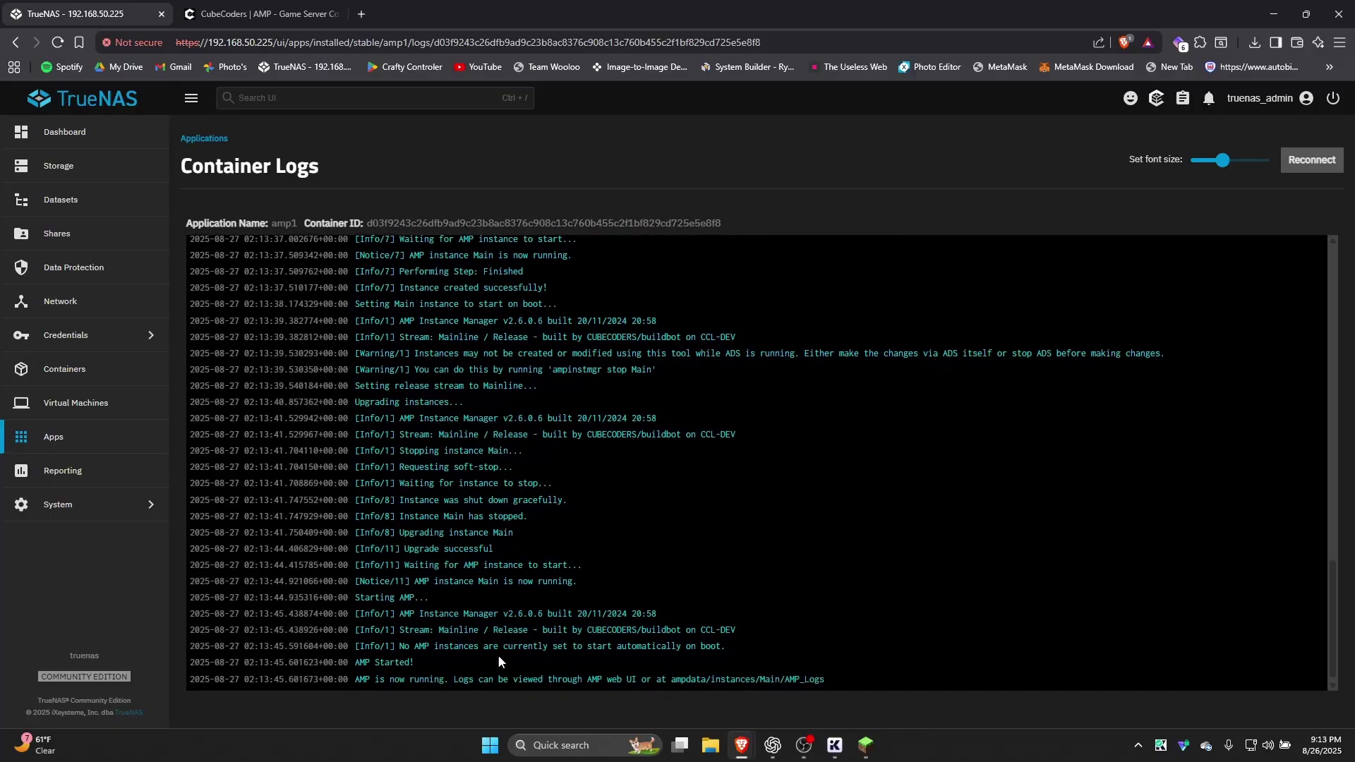
Confirm the 'AMP Started!' and 'AMP is now running' log lines, then select the server's IP address
{"action": "left_click_drag", "start_coordinate": [368, 665], "coordinate": [415, 664]}
{"action": "left_click_drag", "start_coordinate": [355, 679], "coordinate": [451, 679]}
{"action": "left_click", "coordinate": [496, 687]}
{"action": "left_click_drag", "start_coordinate": [206, 43], "coordinate": [273, 42]}
{"action": "key", "text": "ctrl+c"}
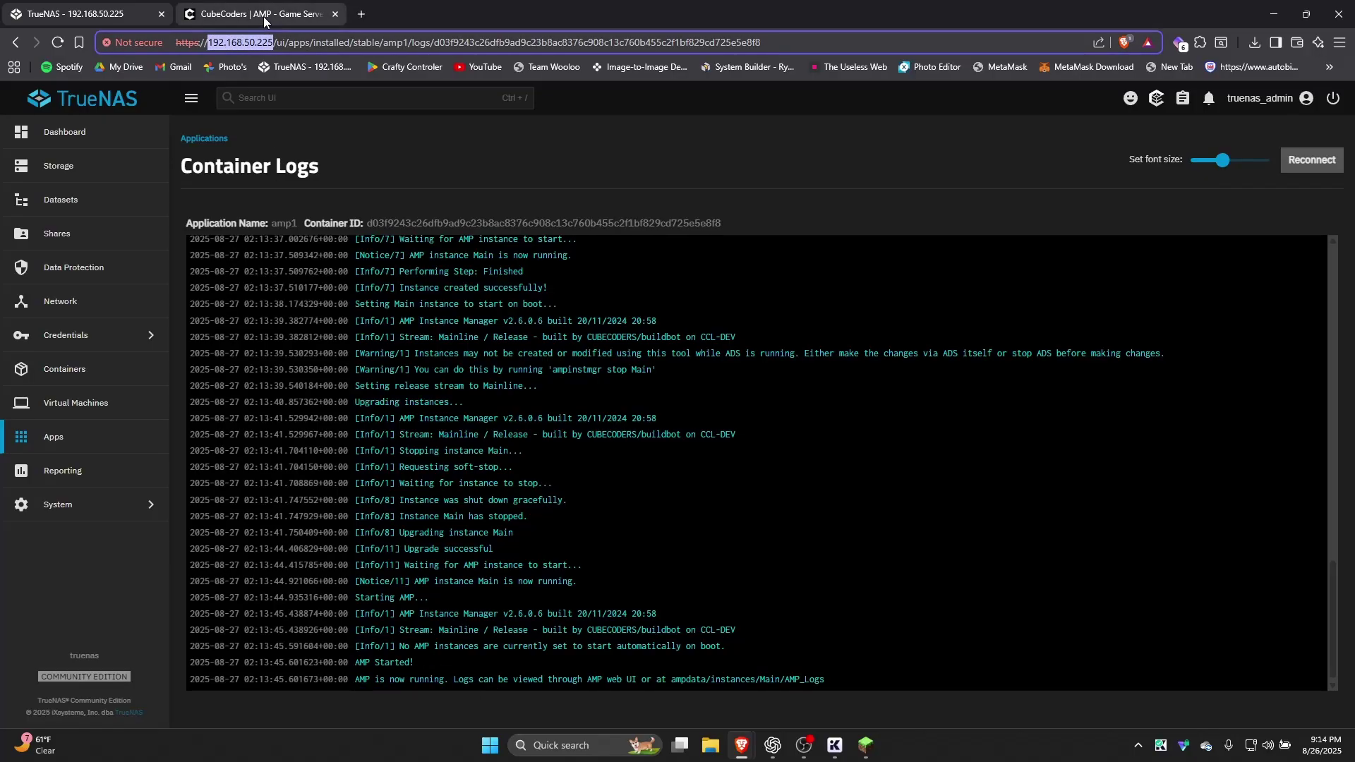
Paste the server's IP address into the CubeCoders tab's address bar
{"action": "left_click", "coordinate": [264, 16]}
{"action": "left_click", "coordinate": [259, 37]}
{"action": "key", "text": "ctrl+v"}
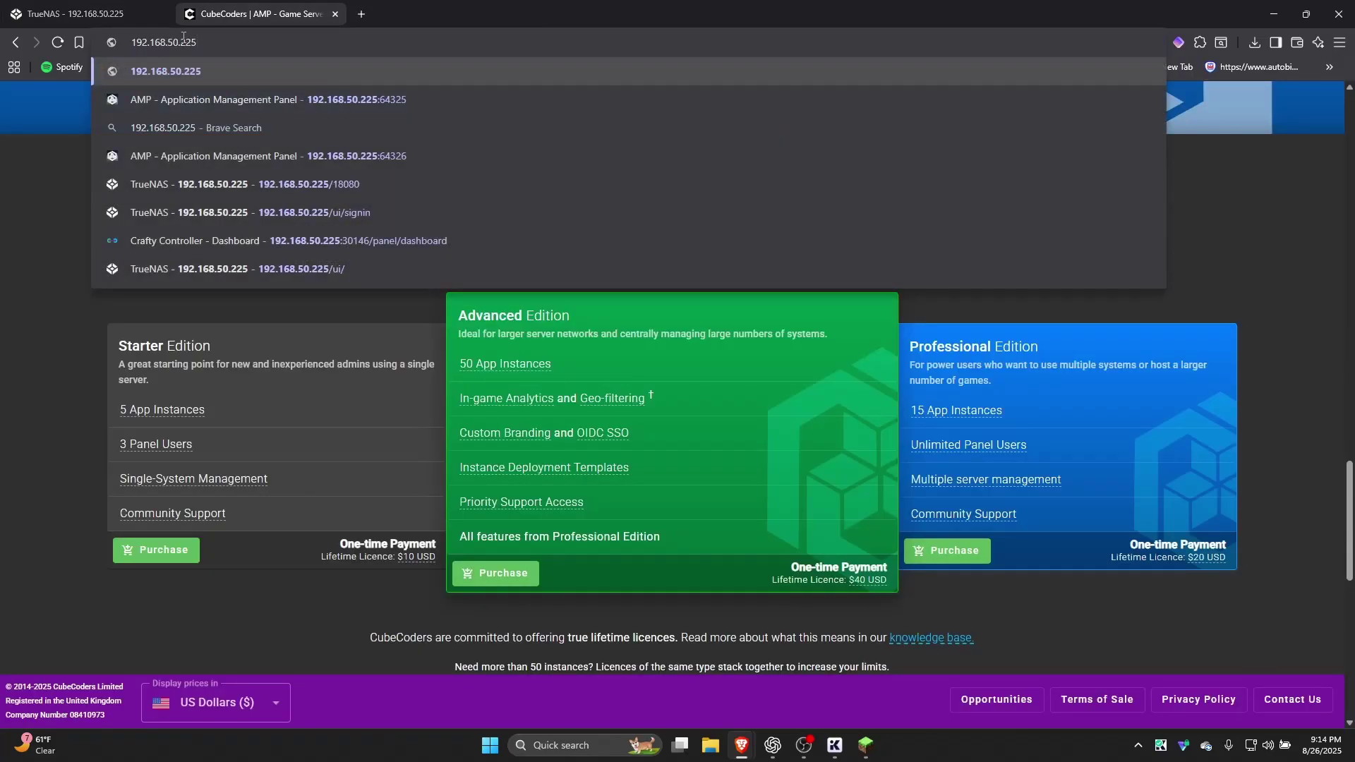
Look up amp1's host port 4587 in TrueNAS, then return to the CubeCoders address bar
{"action": "left_click", "coordinate": [74, 14]}
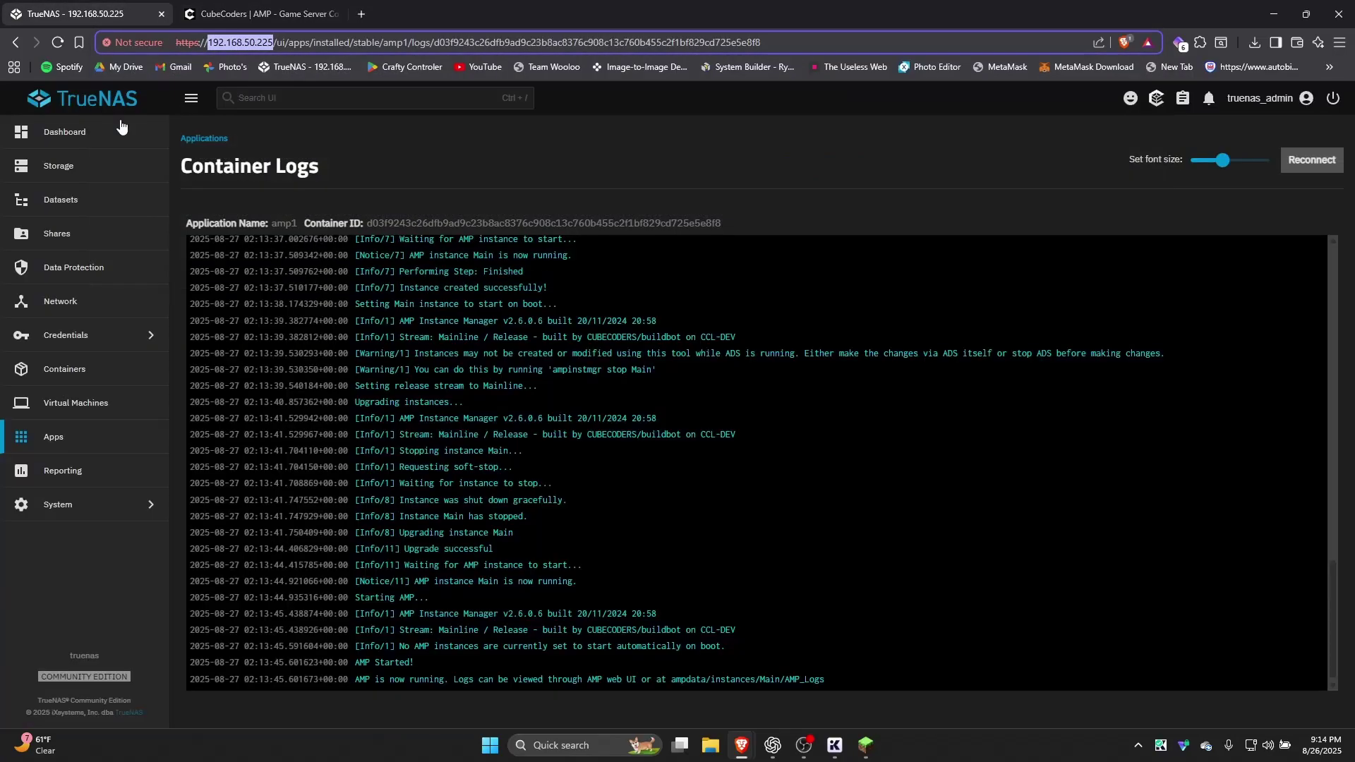
{"action": "left_click", "coordinate": [71, 440]}
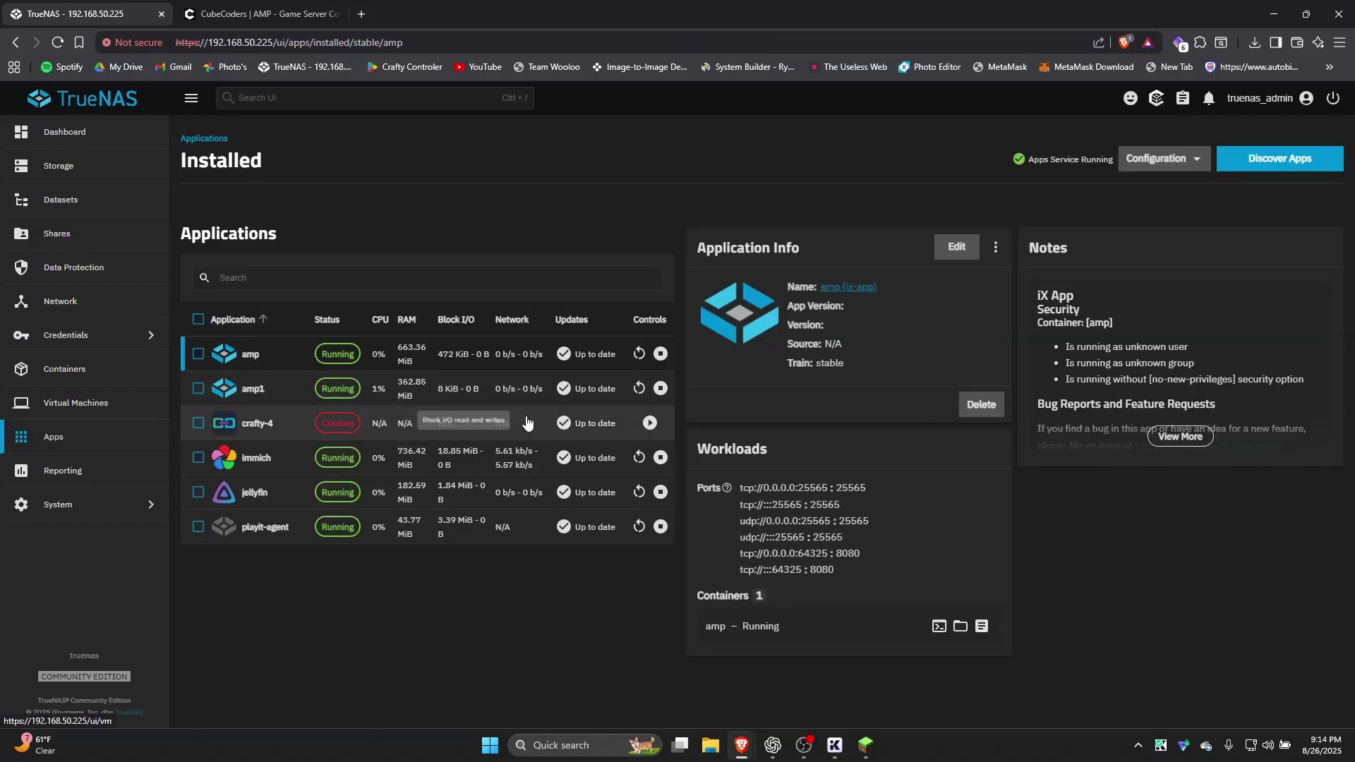
{"action": "left_click", "coordinate": [251, 388]}
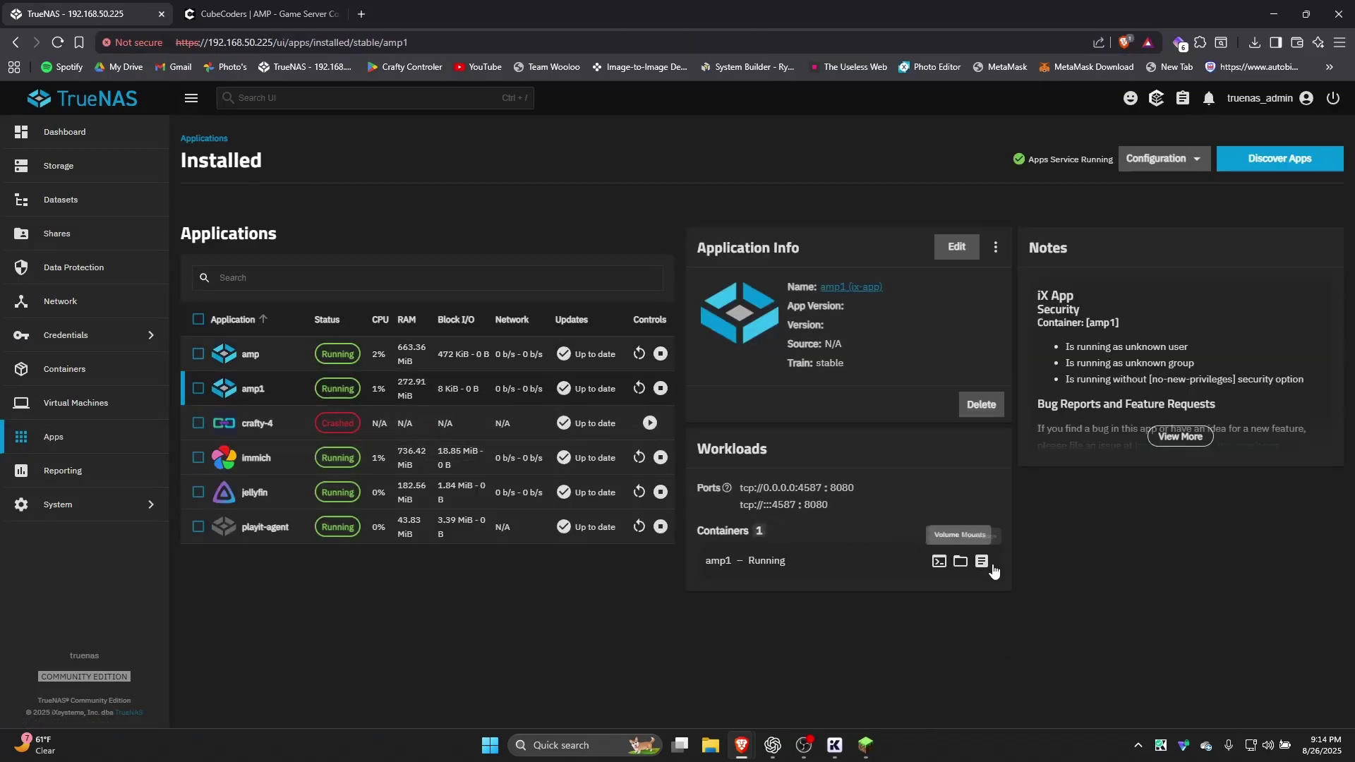
{"action": "double_click", "coordinate": [780, 505]}
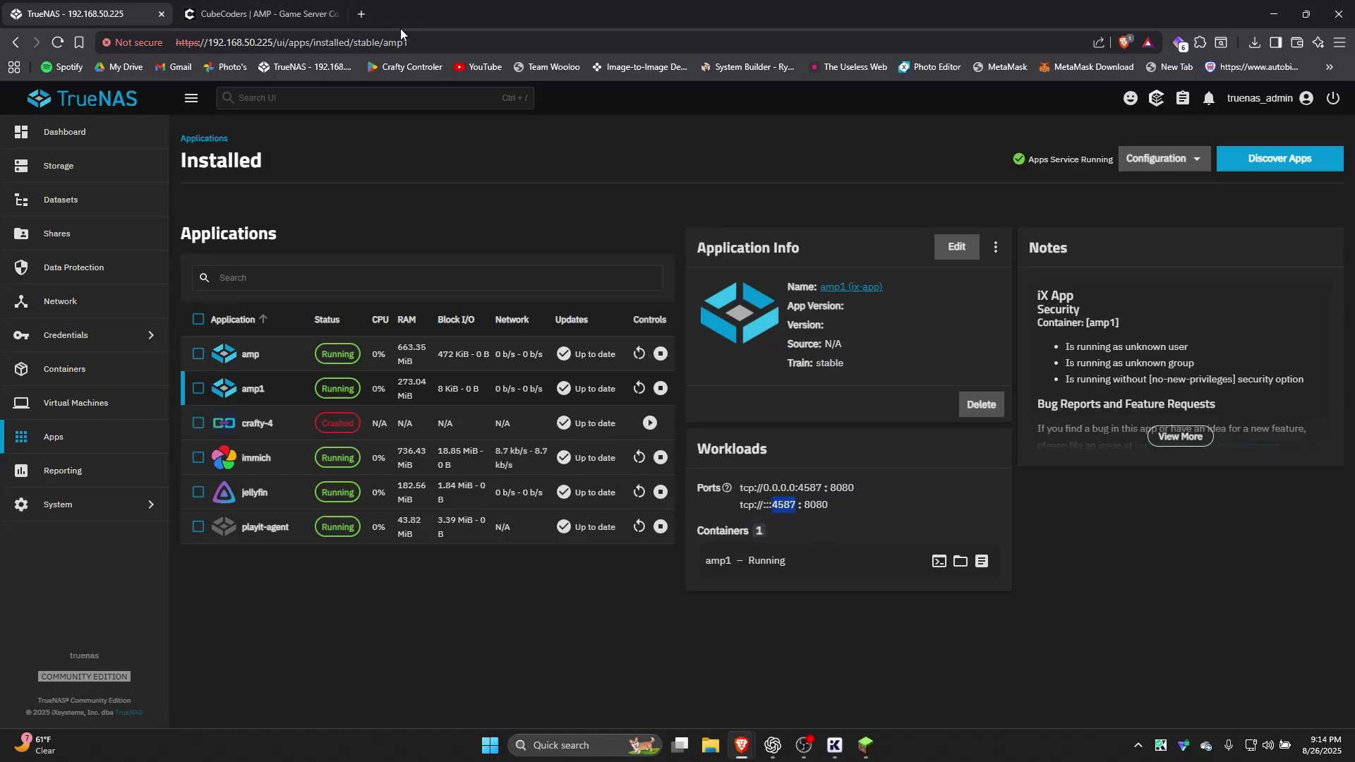
{"action": "left_click", "coordinate": [259, 19]}
{"action": "left_click", "coordinate": [232, 42]}
Open 192.168.50.225:4587, log in as admin with the account password, and dismiss the save-password prompts
{"action": "type", "text": "192.168.50.225:4587"}
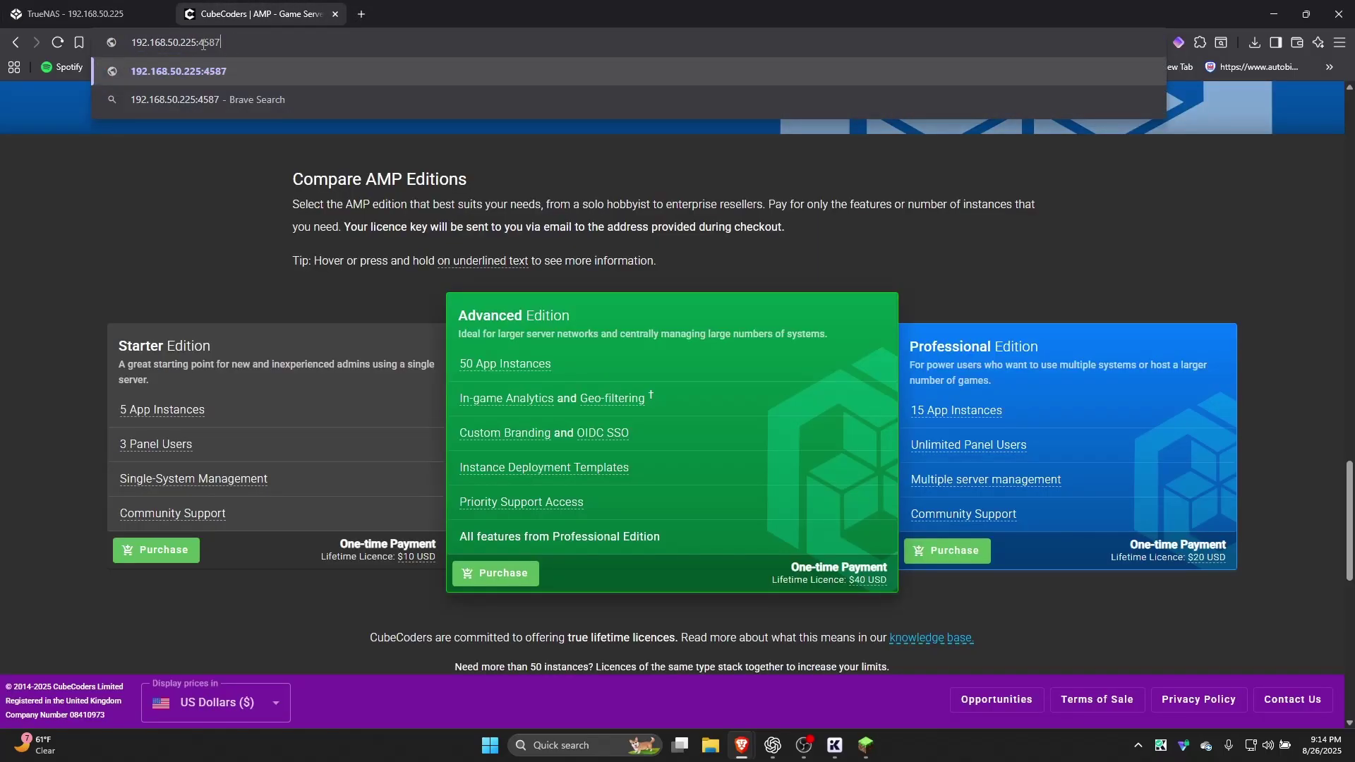
{"action": "key", "text": "Return"}
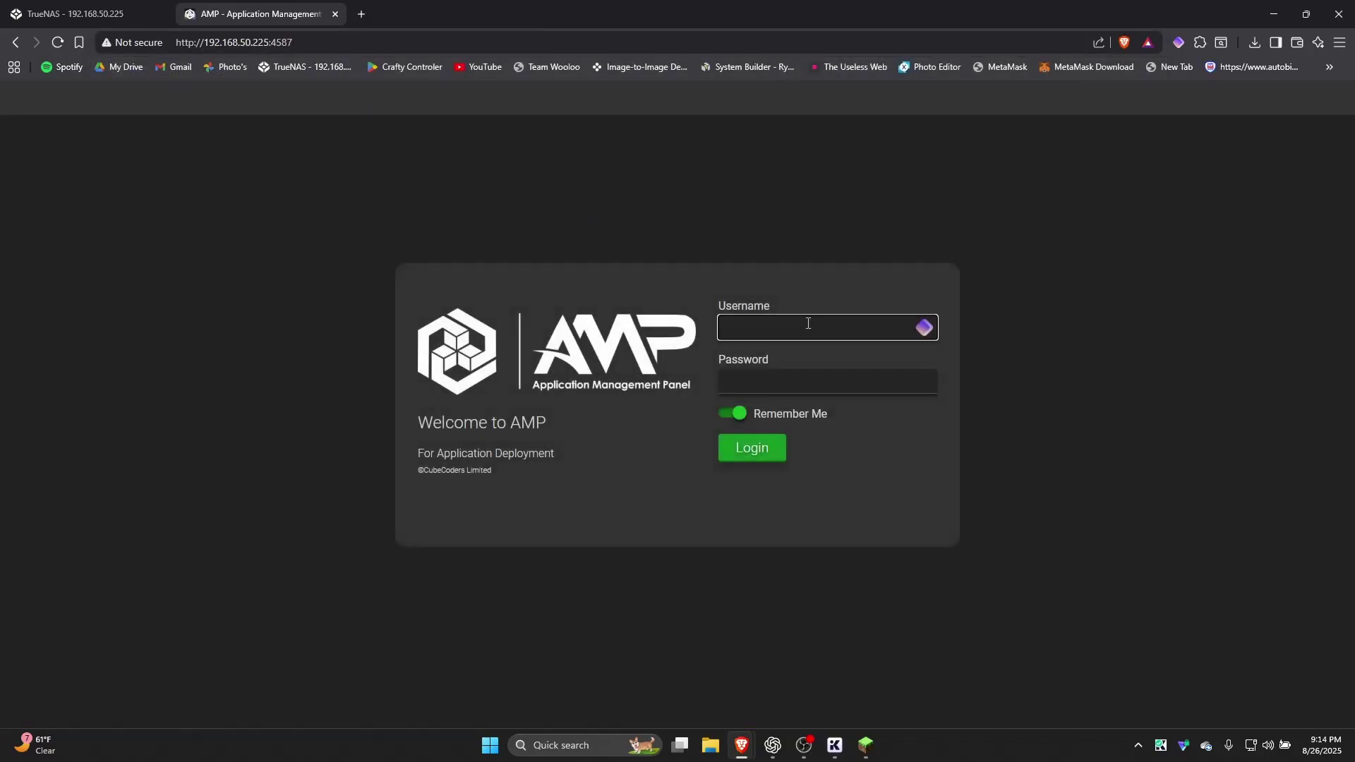
{"action": "type", "text": "admin"}
{"action": "left_click", "coordinate": [766, 373]}
{"action": "type", "text": "****"}
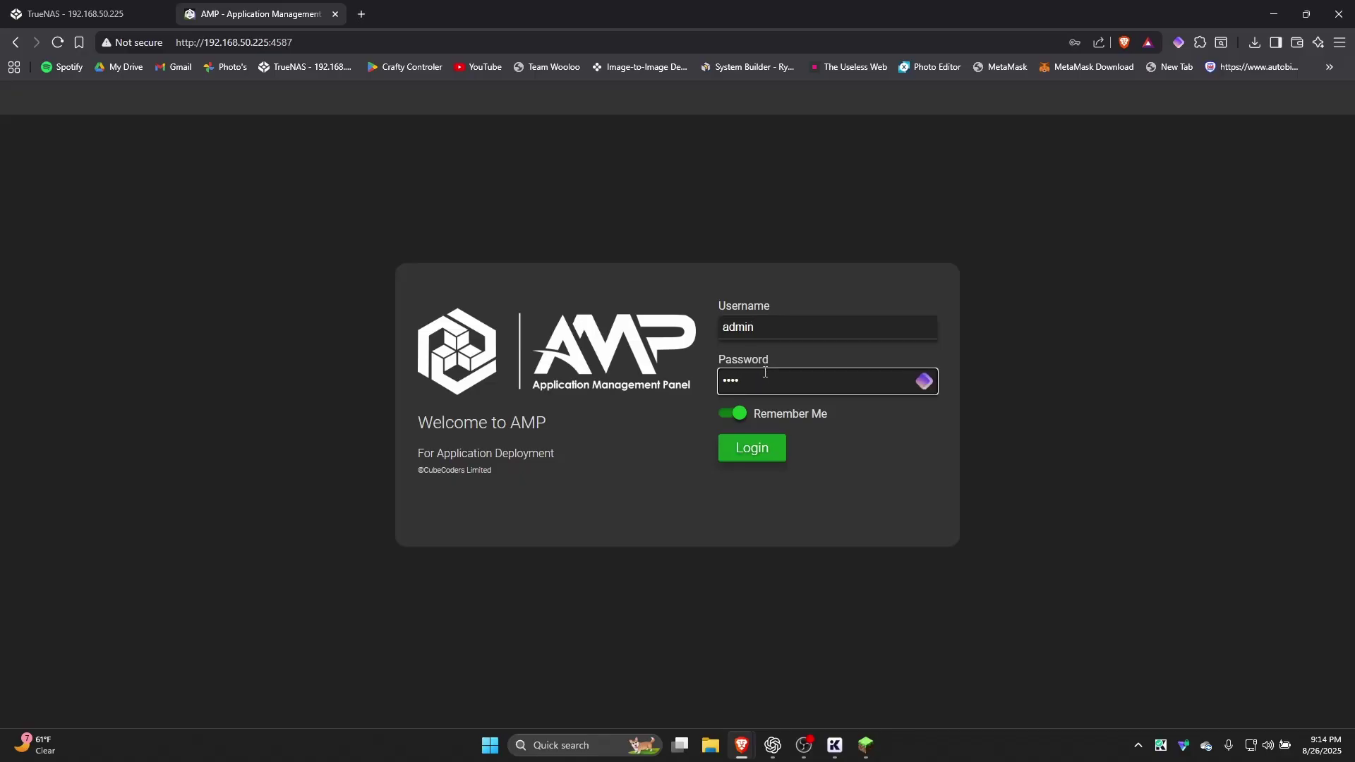
{"action": "left_click", "coordinate": [762, 448]}
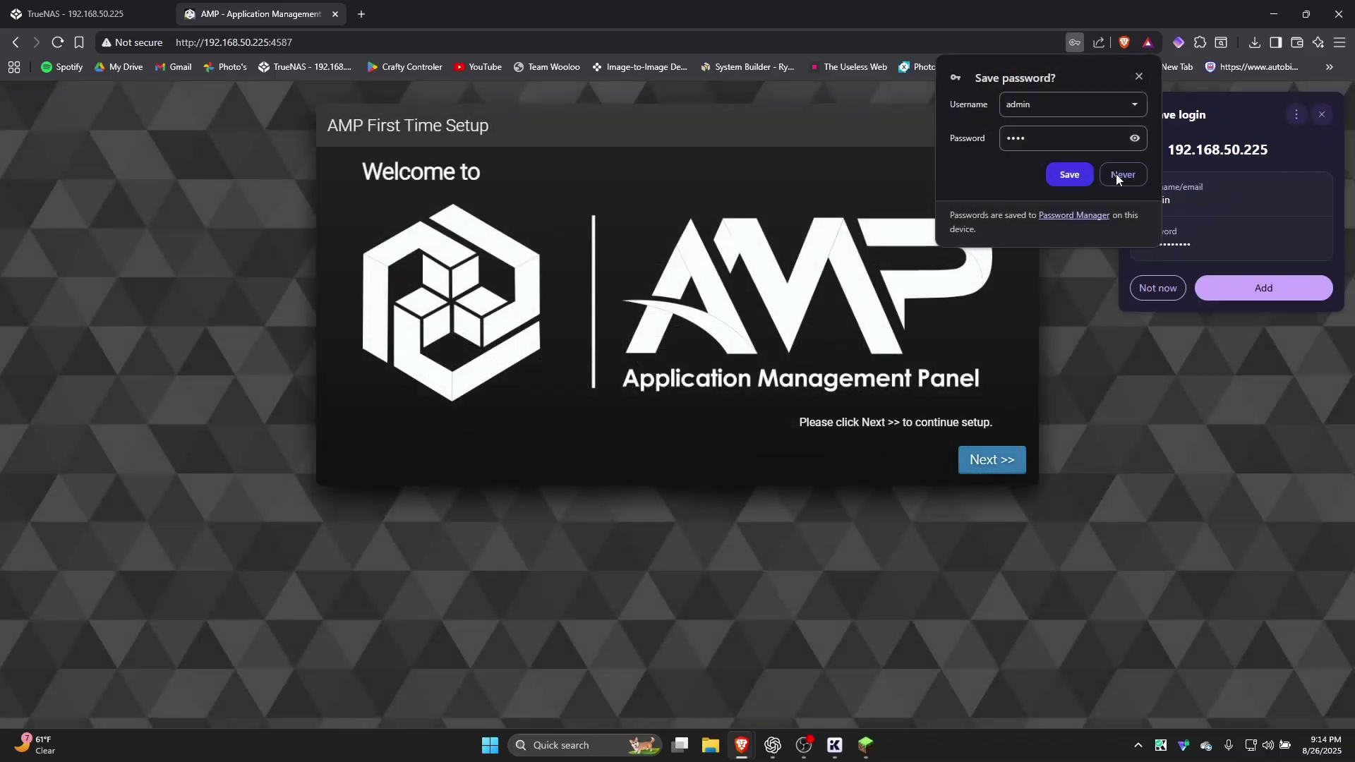
{"action": "left_click", "coordinate": [1120, 175]}
{"action": "left_click", "coordinate": [1160, 289]}
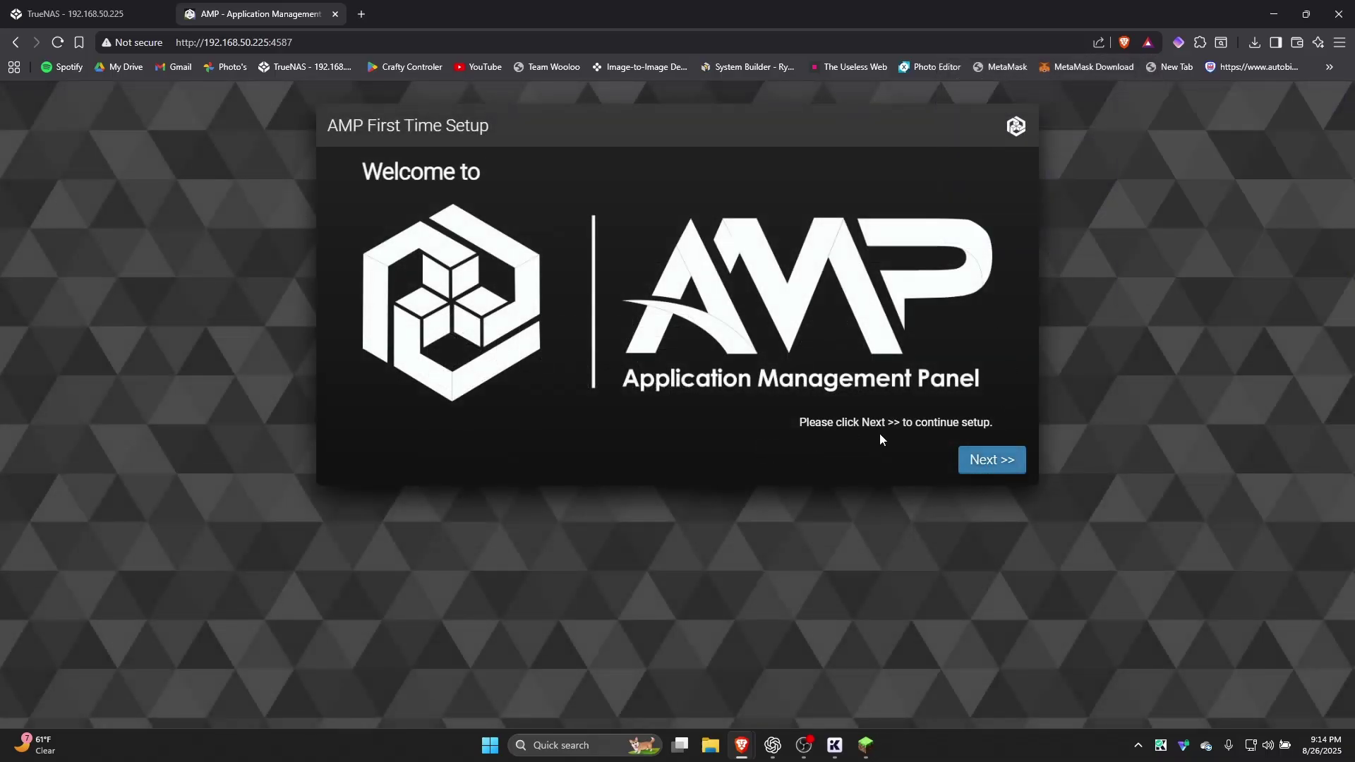
Finish AMP's First Time Setup without a licence key, in Standalone mode, keeping the default privacy settings
{"action": "left_click", "coordinate": [981, 461]}
{"action": "left_click", "coordinate": [366, 258]}
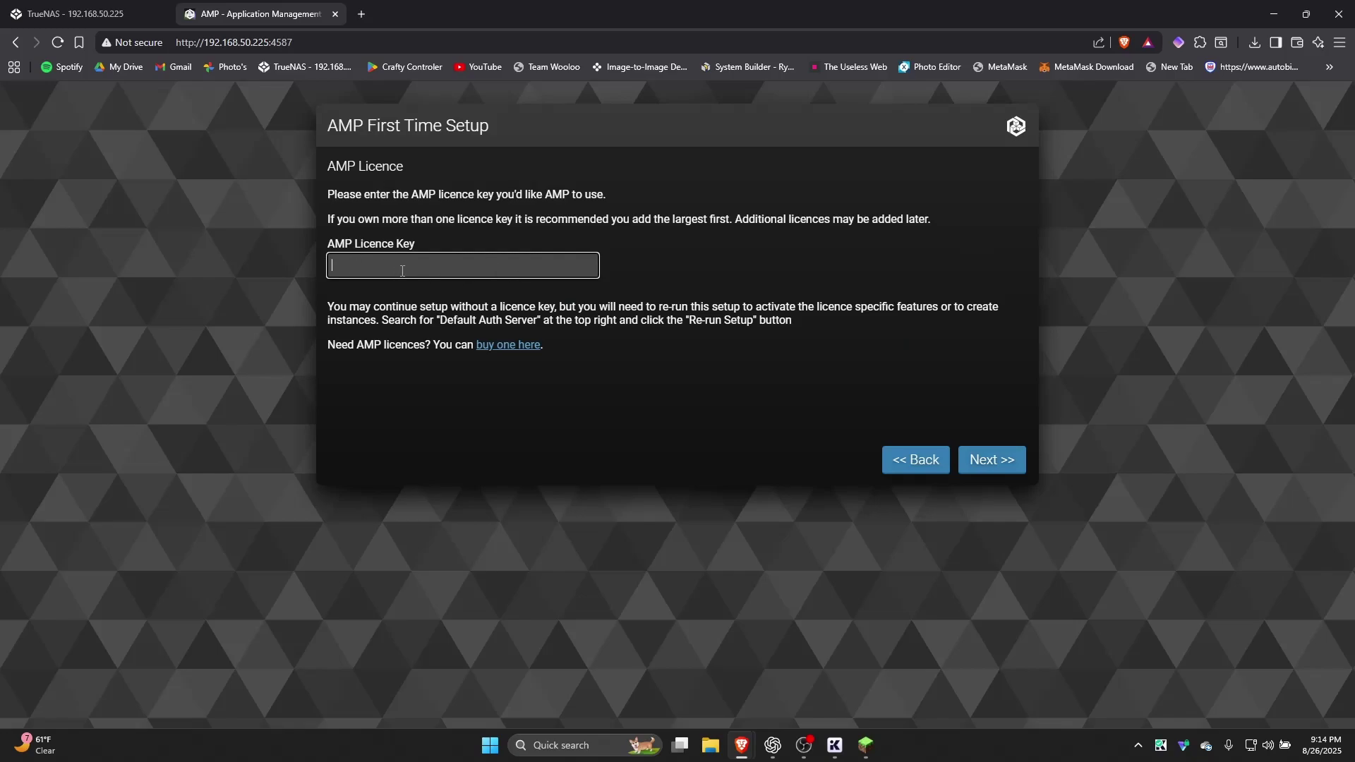
{"action": "left_click", "coordinate": [986, 460]}
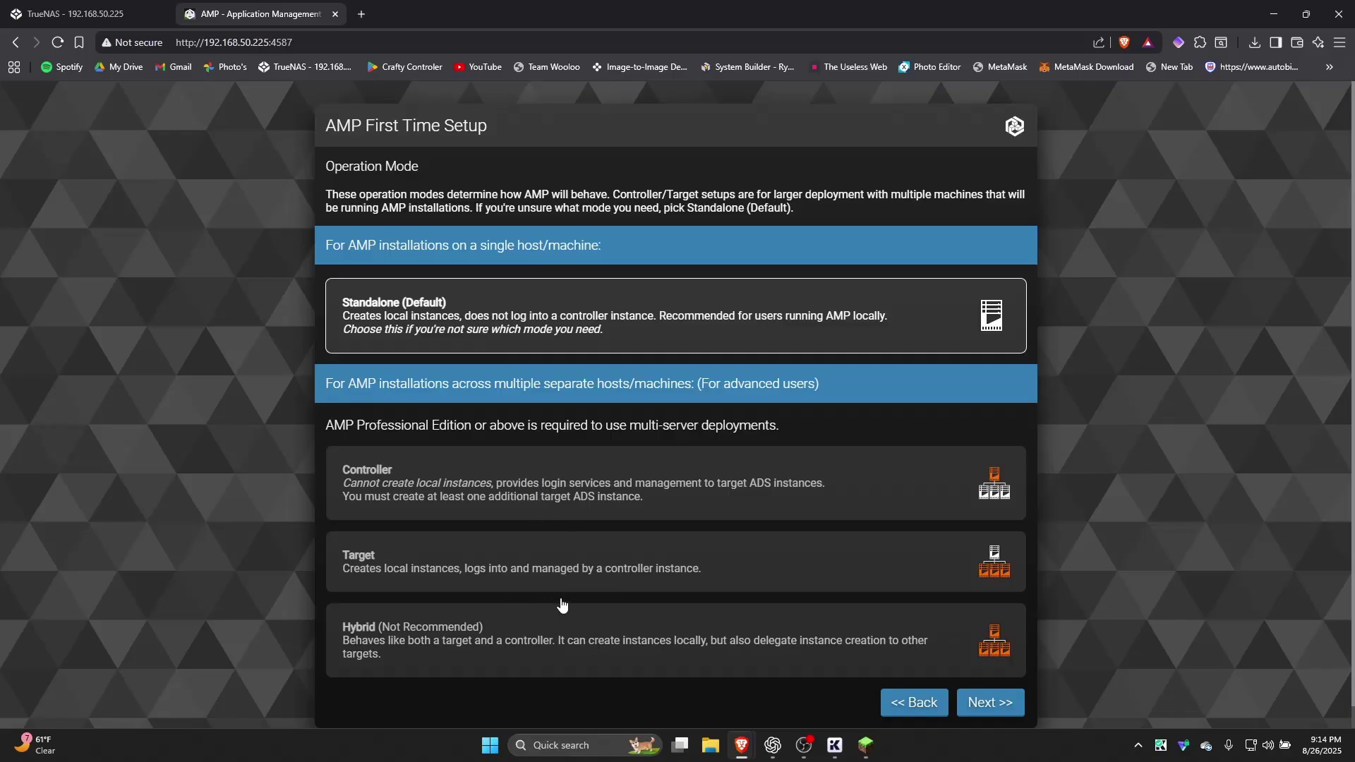
{"action": "left_click", "coordinate": [415, 308]}
{"action": "left_click", "coordinate": [991, 704]}
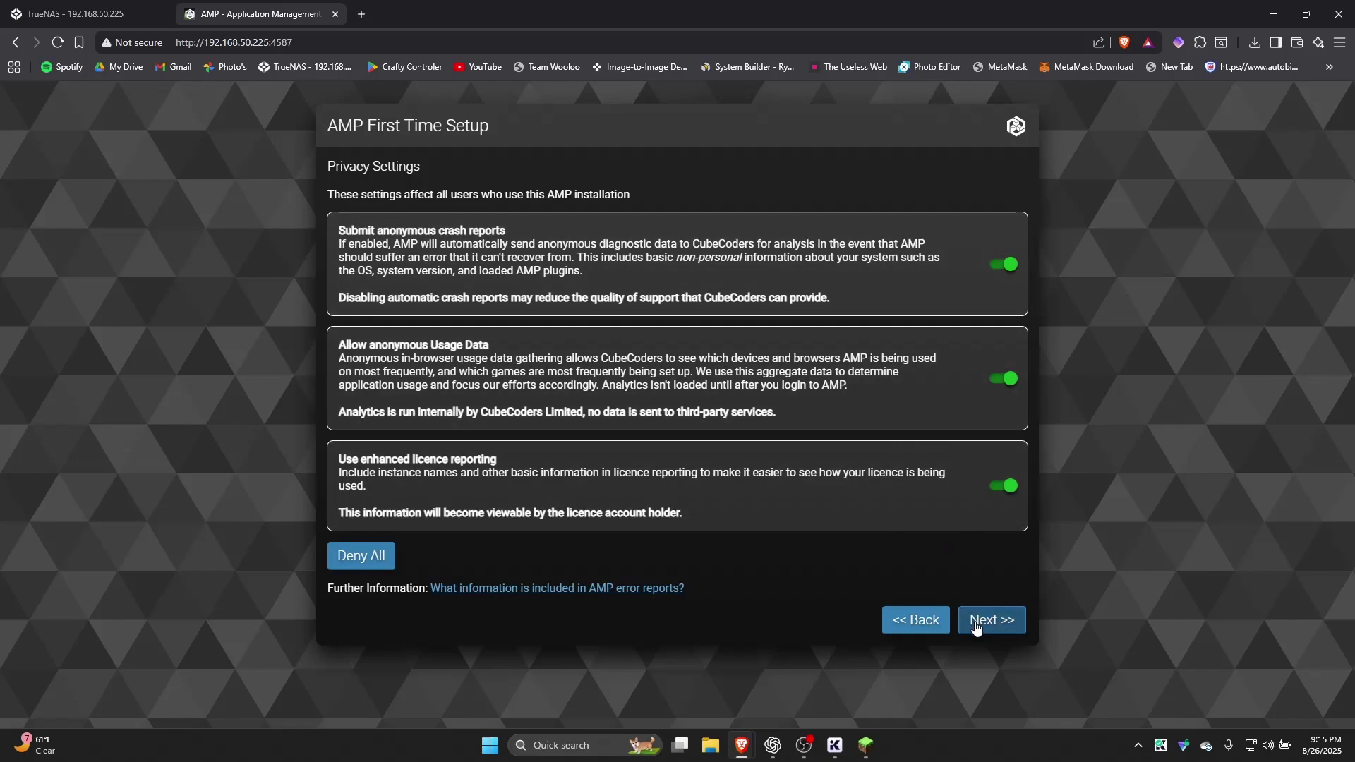
{"action": "left_click", "coordinate": [970, 621]}
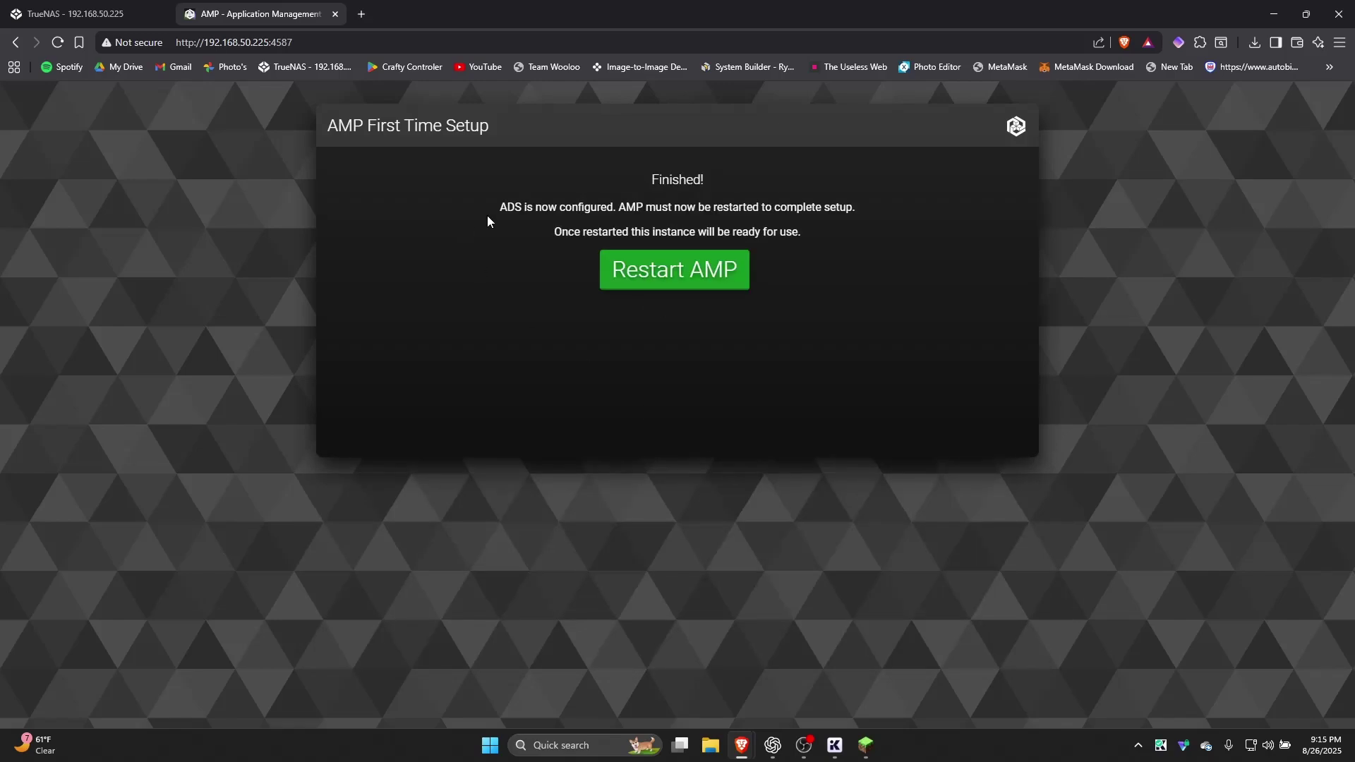
Restart AMP and log back in as admin with the account password
{"action": "left_click", "coordinate": [668, 281]}
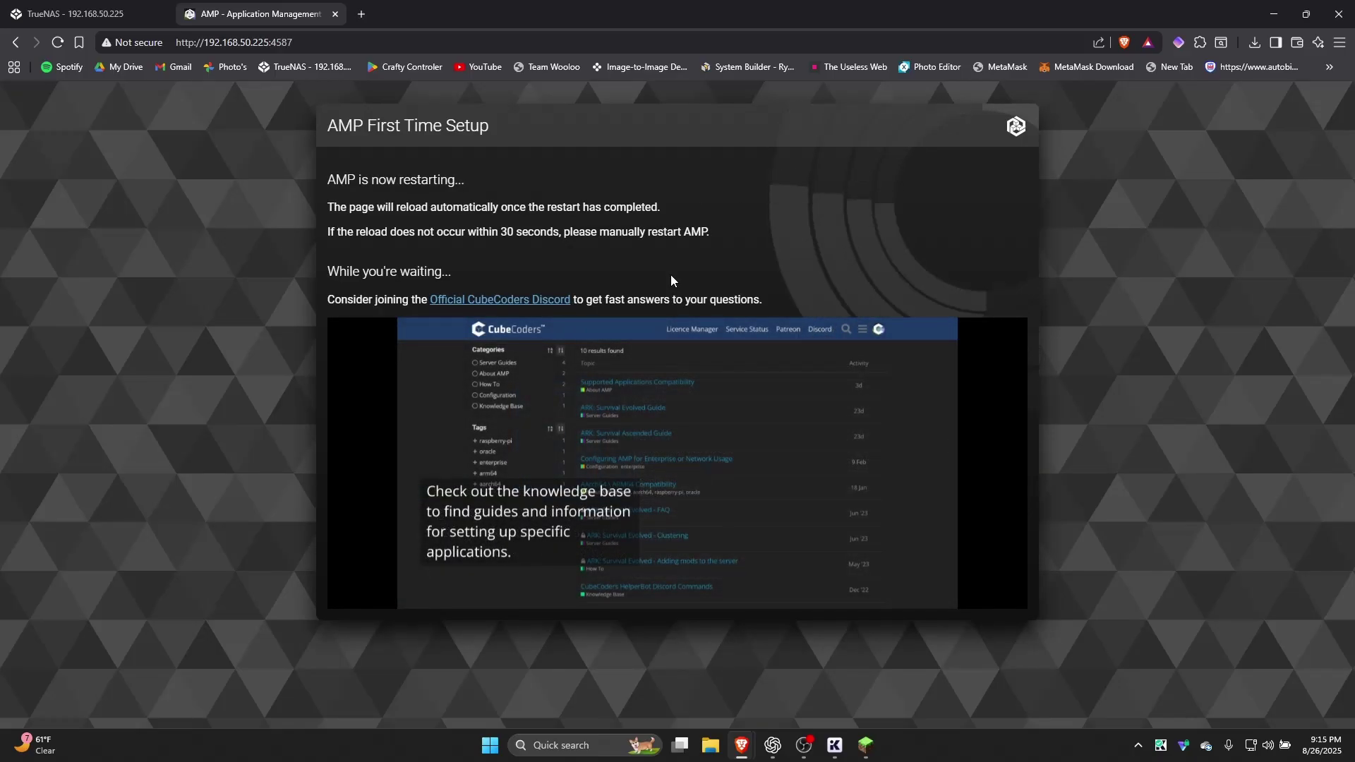
{"action": "left_click", "coordinate": [789, 313]}
{"action": "type", "text": "admin"}
{"action": "left_click", "coordinate": [816, 369]}
{"action": "type", "text": "•••••"}
{"action": "key", "text": "Return"}
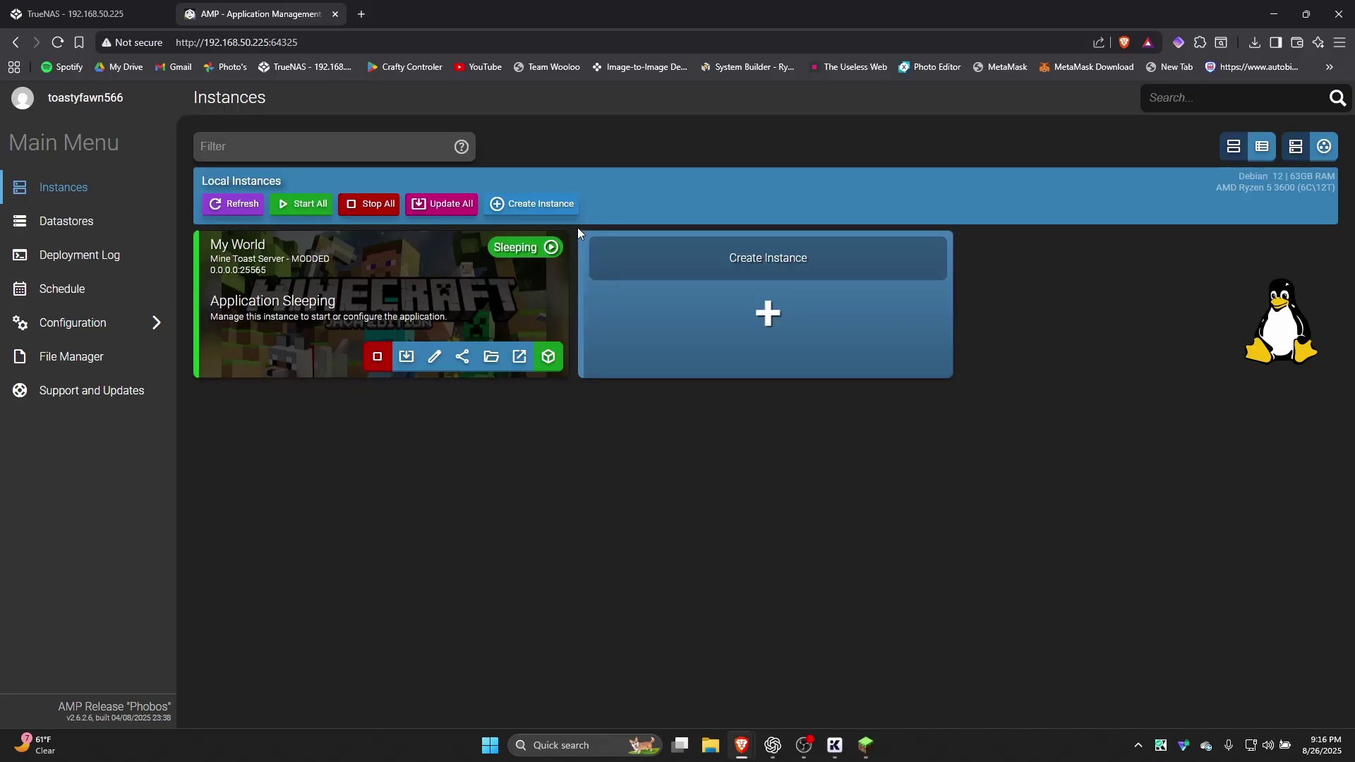
Start a new AMP instance with Minecraft Java Edition as the application
{"action": "left_click", "coordinate": [655, 276]}
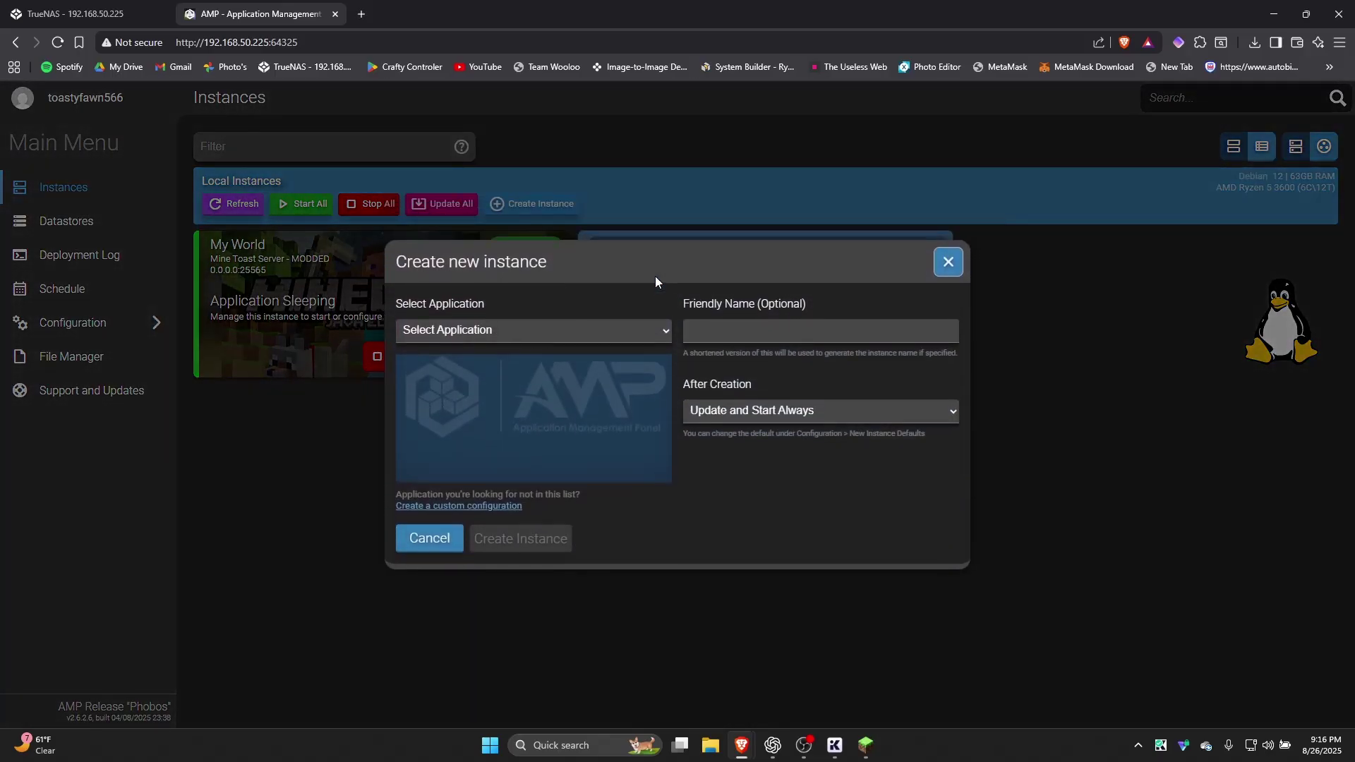
{"action": "left_click", "coordinate": [590, 330]}
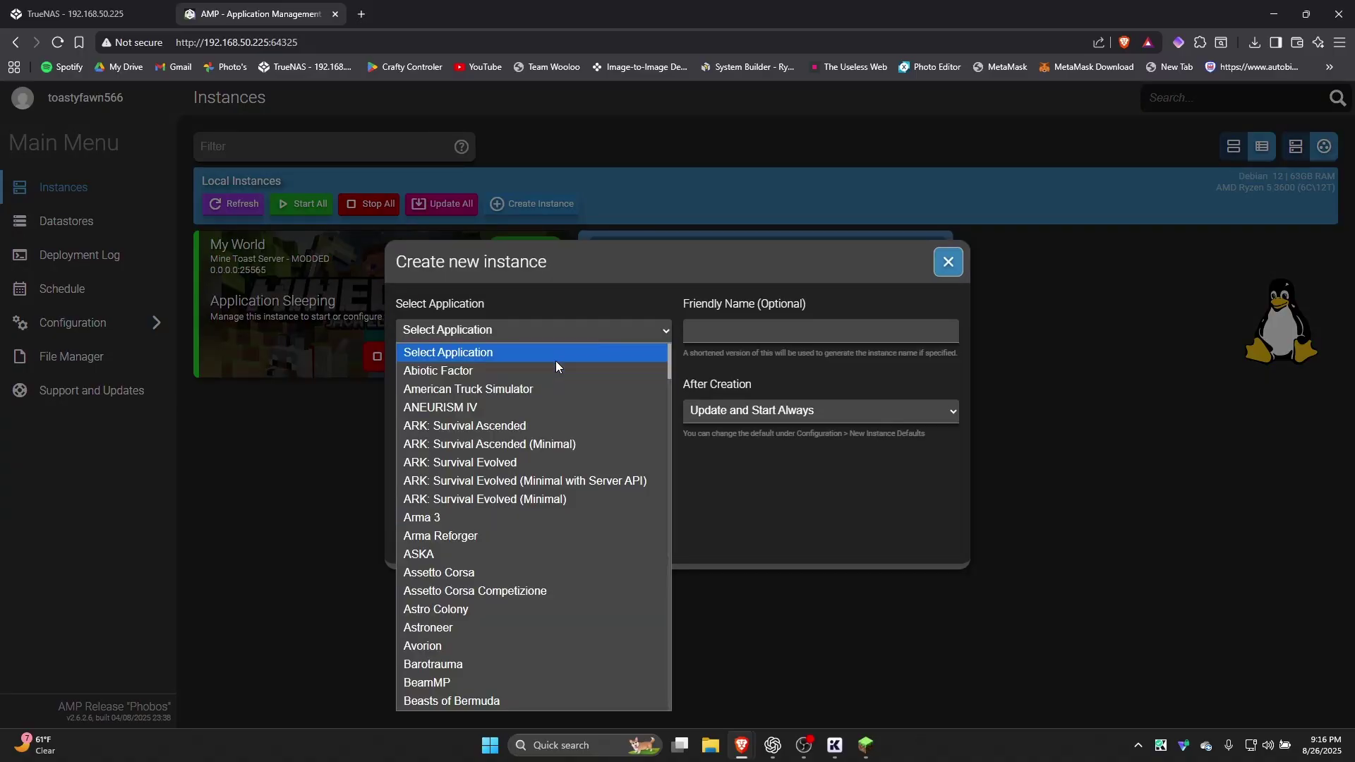
{"action": "key", "text": "Down"}
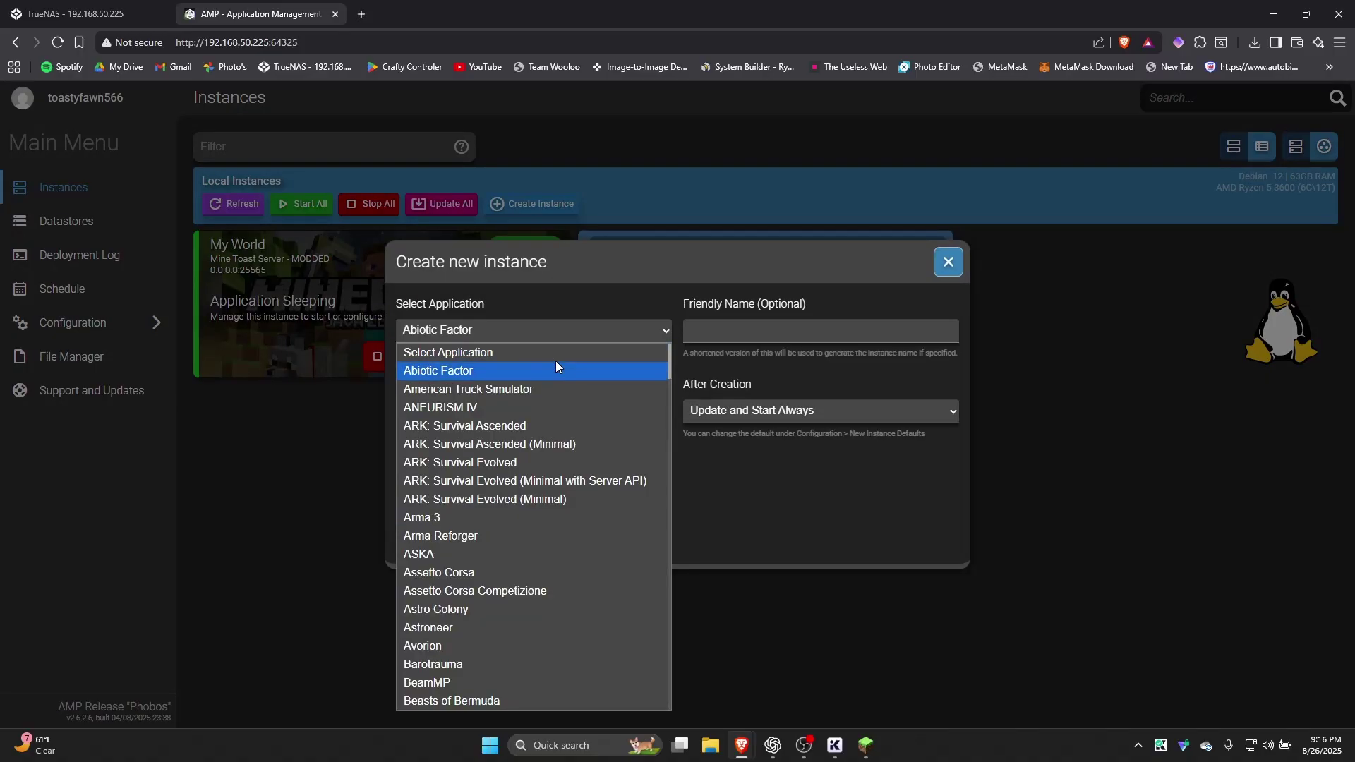
{"action": "key", "text": "m"}
{"action": "key", "text": "Down"}
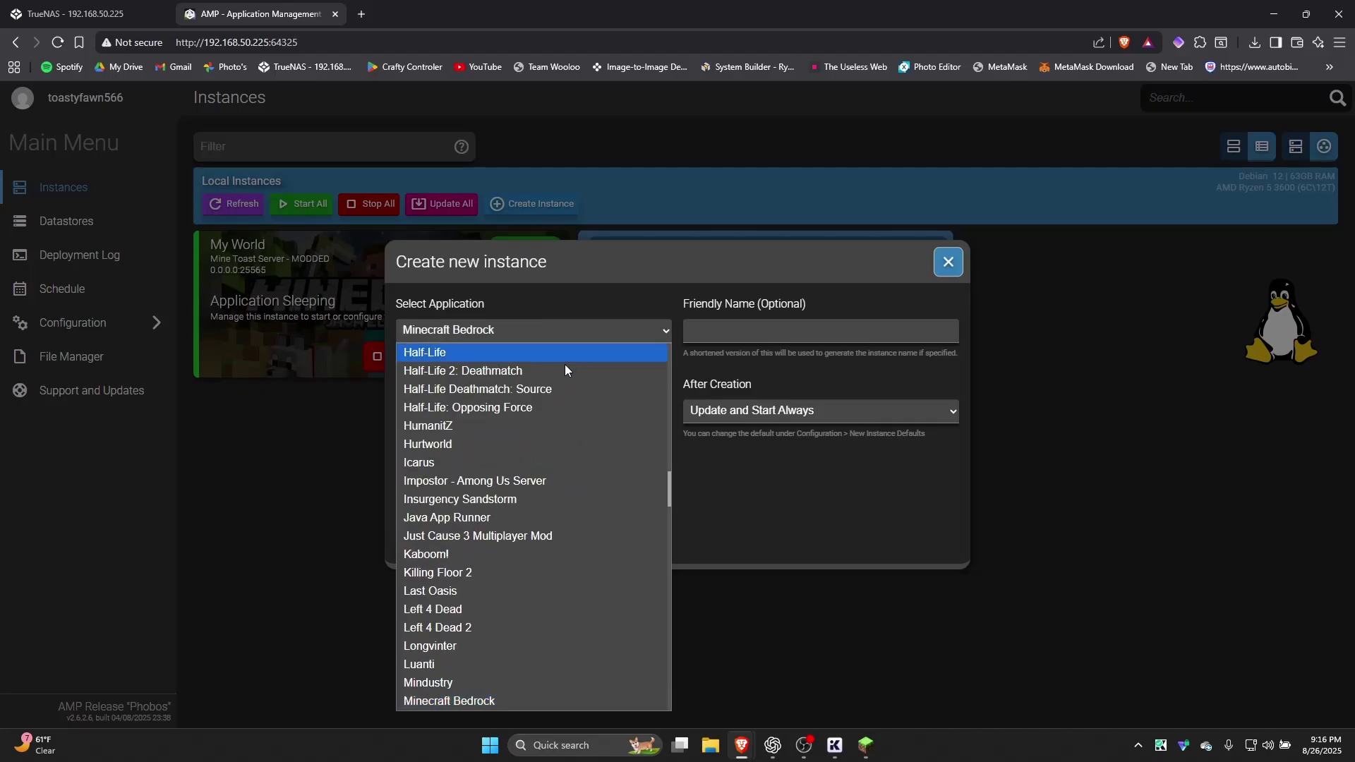
{"action": "scroll", "coordinate": [560, 635], "scroll_direction": "down", "scroll_amount": 4}
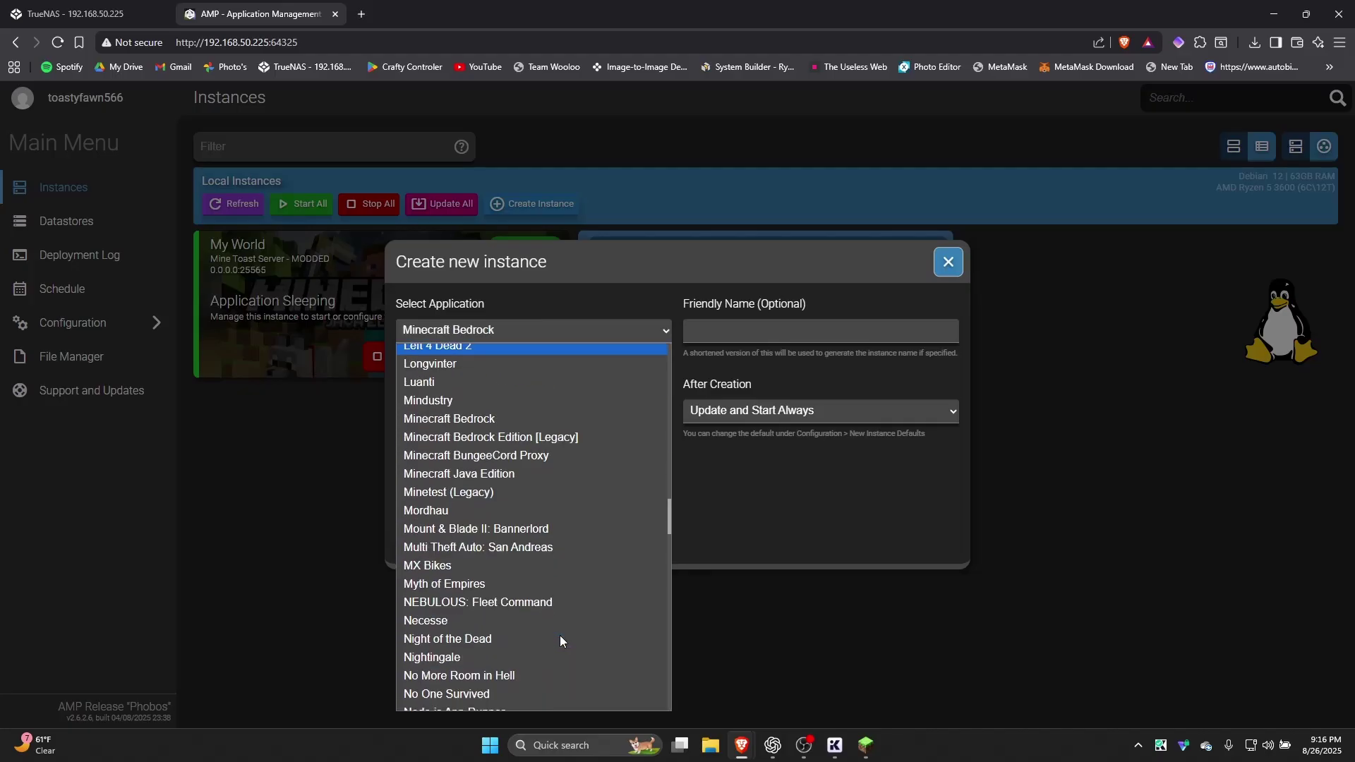
{"action": "left_click", "coordinate": [528, 474]}
Name the instance test, keep Update and Start Always, and create it
{"action": "left_click", "coordinate": [732, 339]}
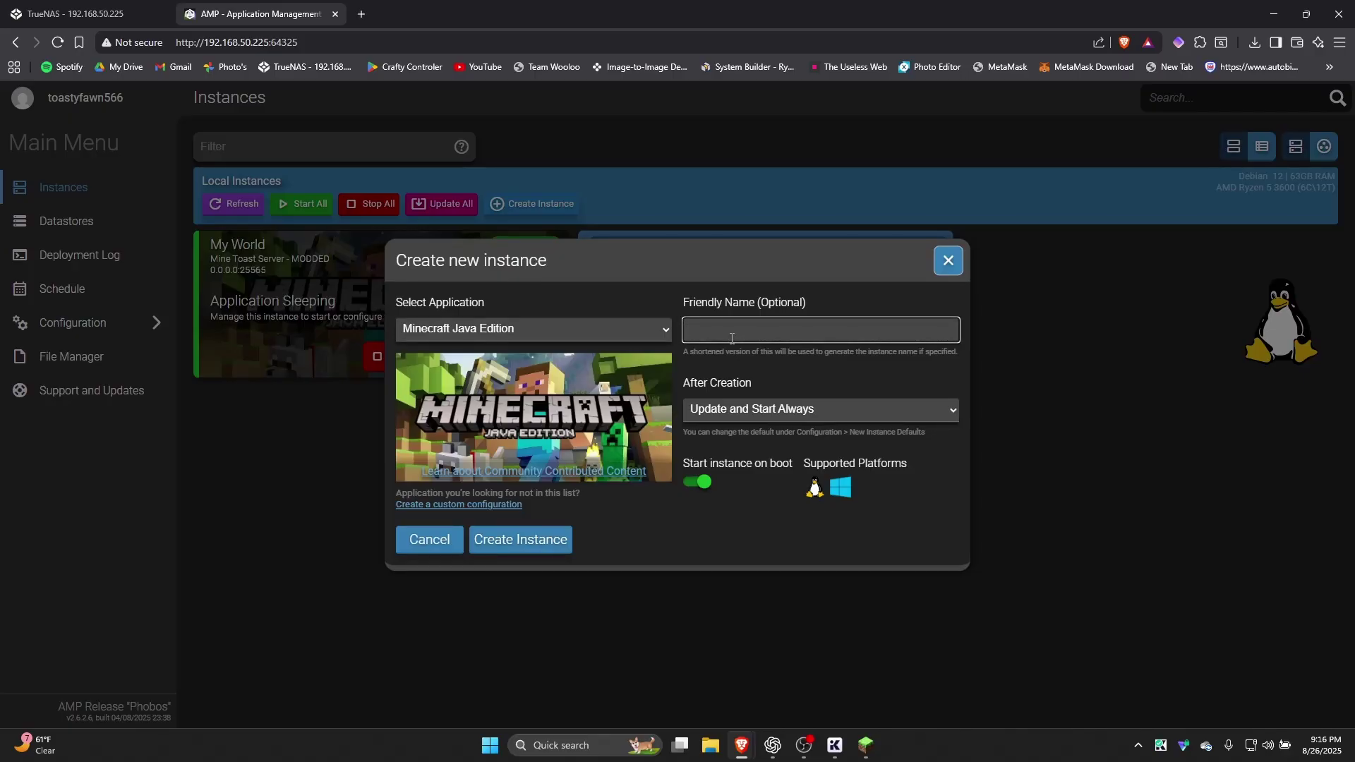
{"action": "left_click", "coordinate": [745, 415]}
{"action": "left_click", "coordinate": [767, 412]}
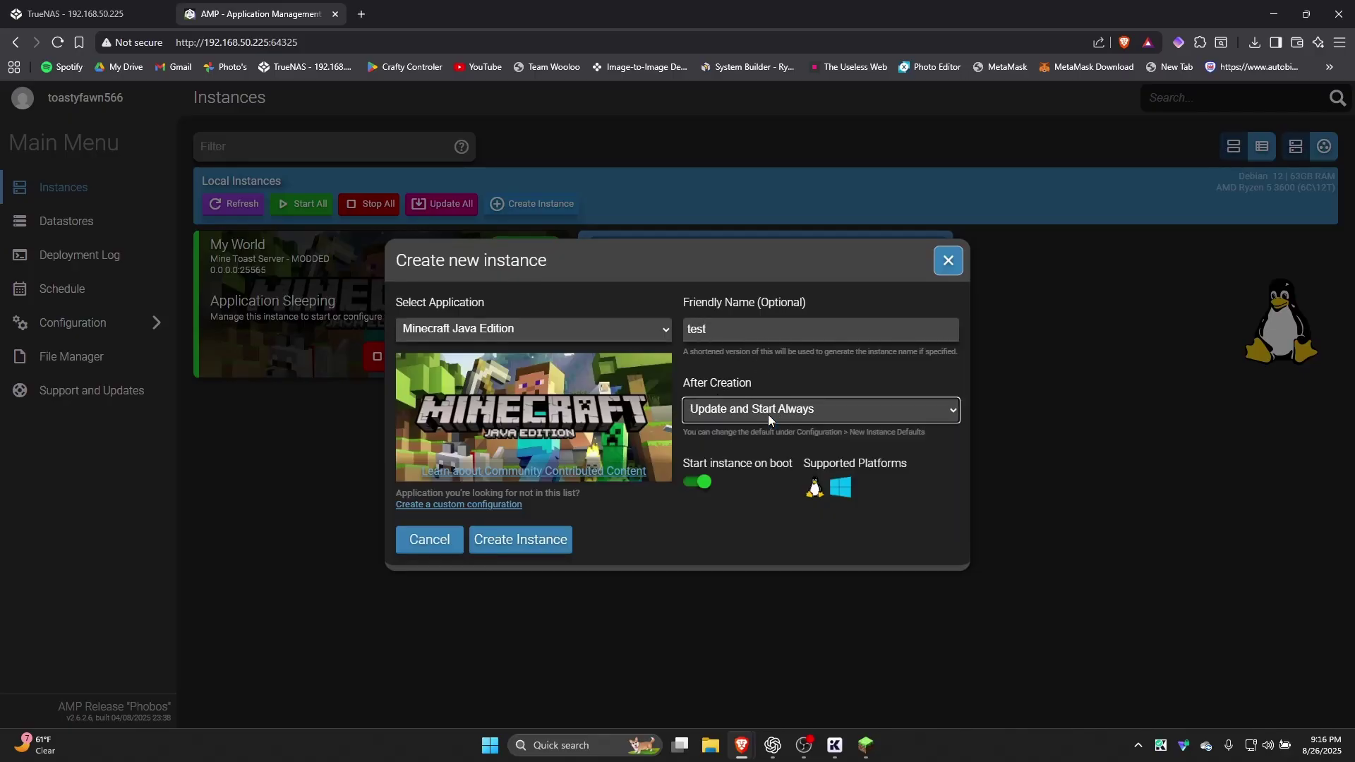
{"action": "left_click_drag", "start_coordinate": [689, 466], "coordinate": [779, 463]}
{"action": "left_click", "coordinate": [793, 470]}
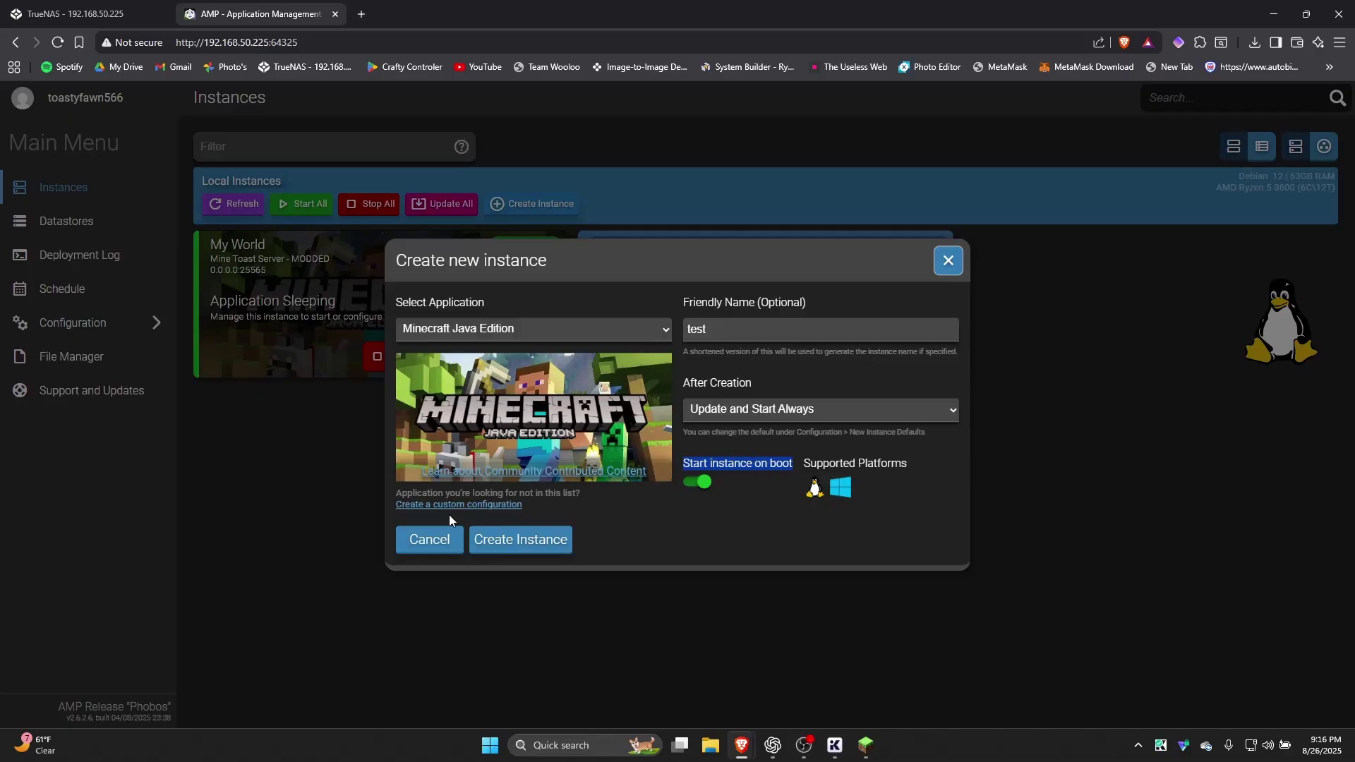
{"action": "left_click", "coordinate": [540, 556]}
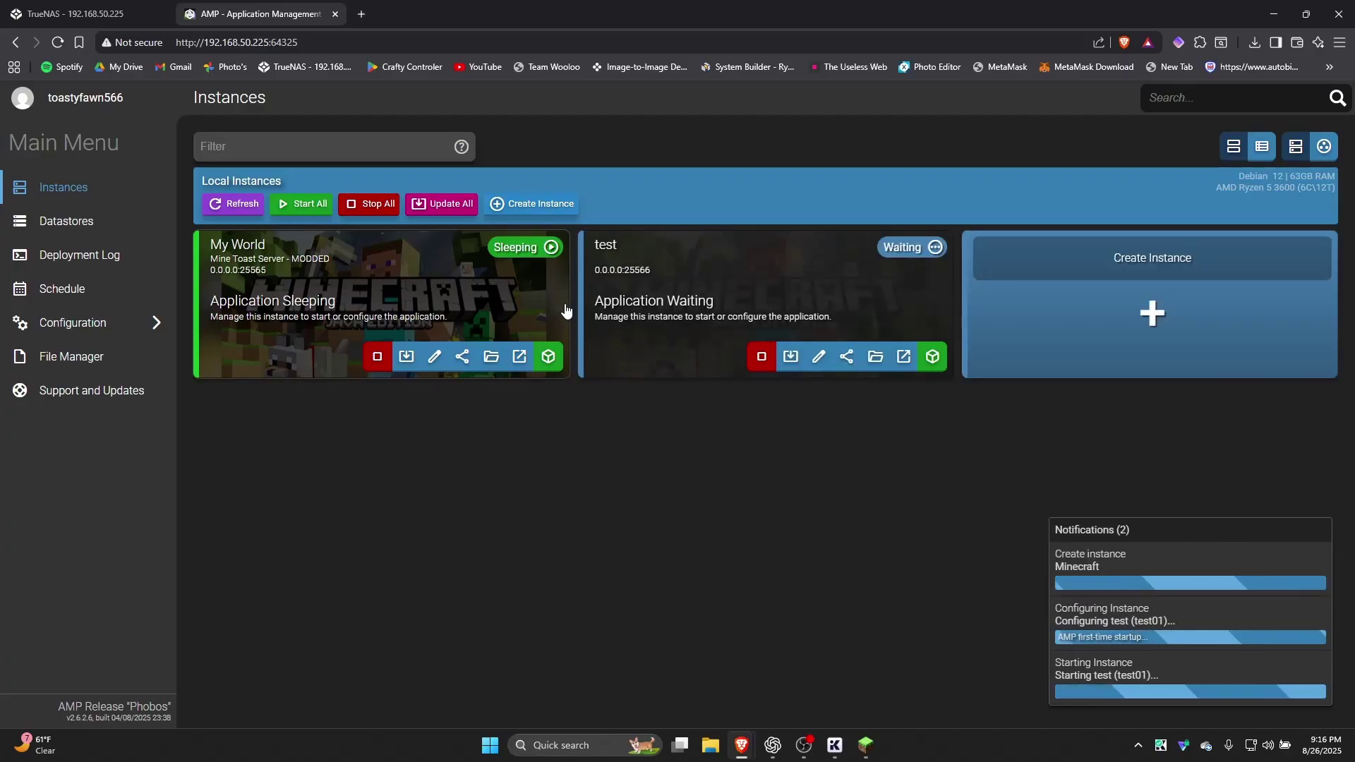
Open the test instance's status page showing endpoint 192.168.50.225:25566, then switch to Minecraft multiplayer
{"action": "left_click", "coordinate": [932, 357]}
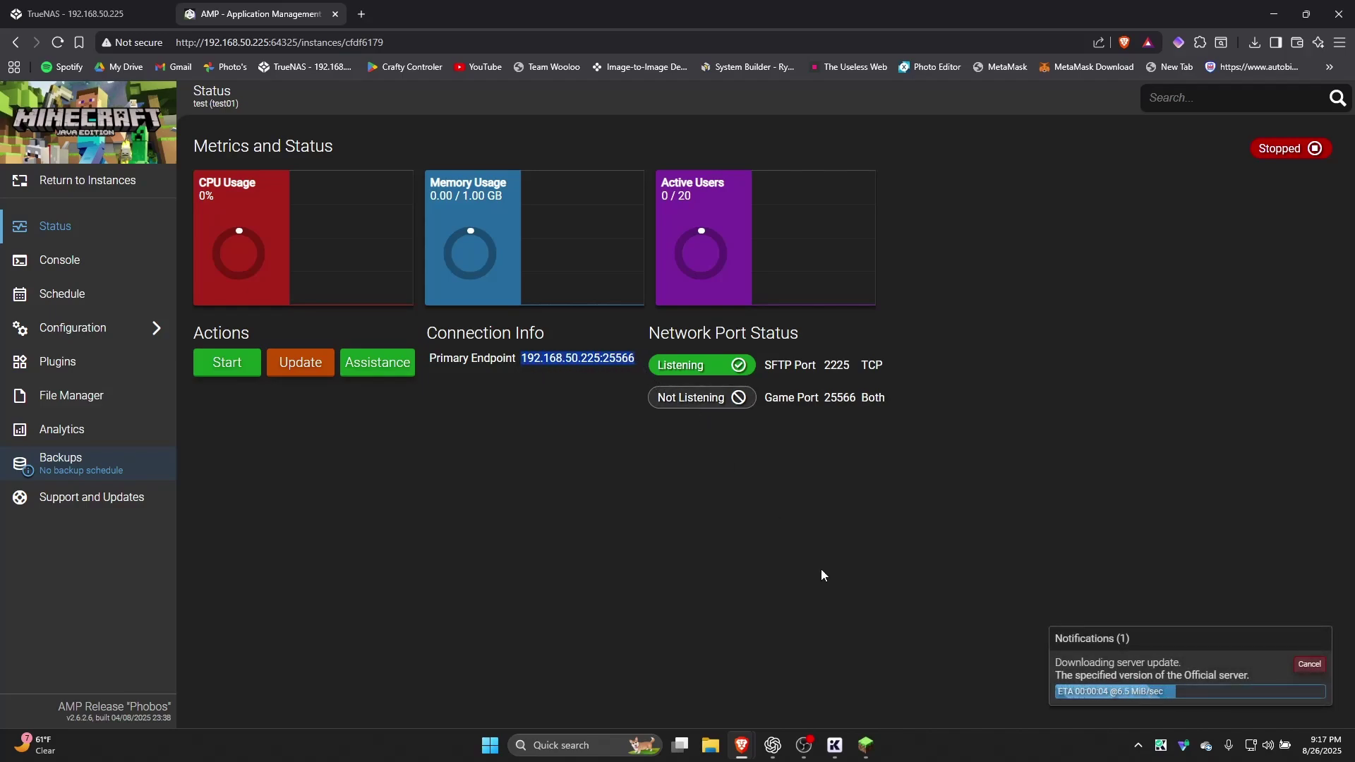
{"action": "left_click", "coordinate": [875, 746]}
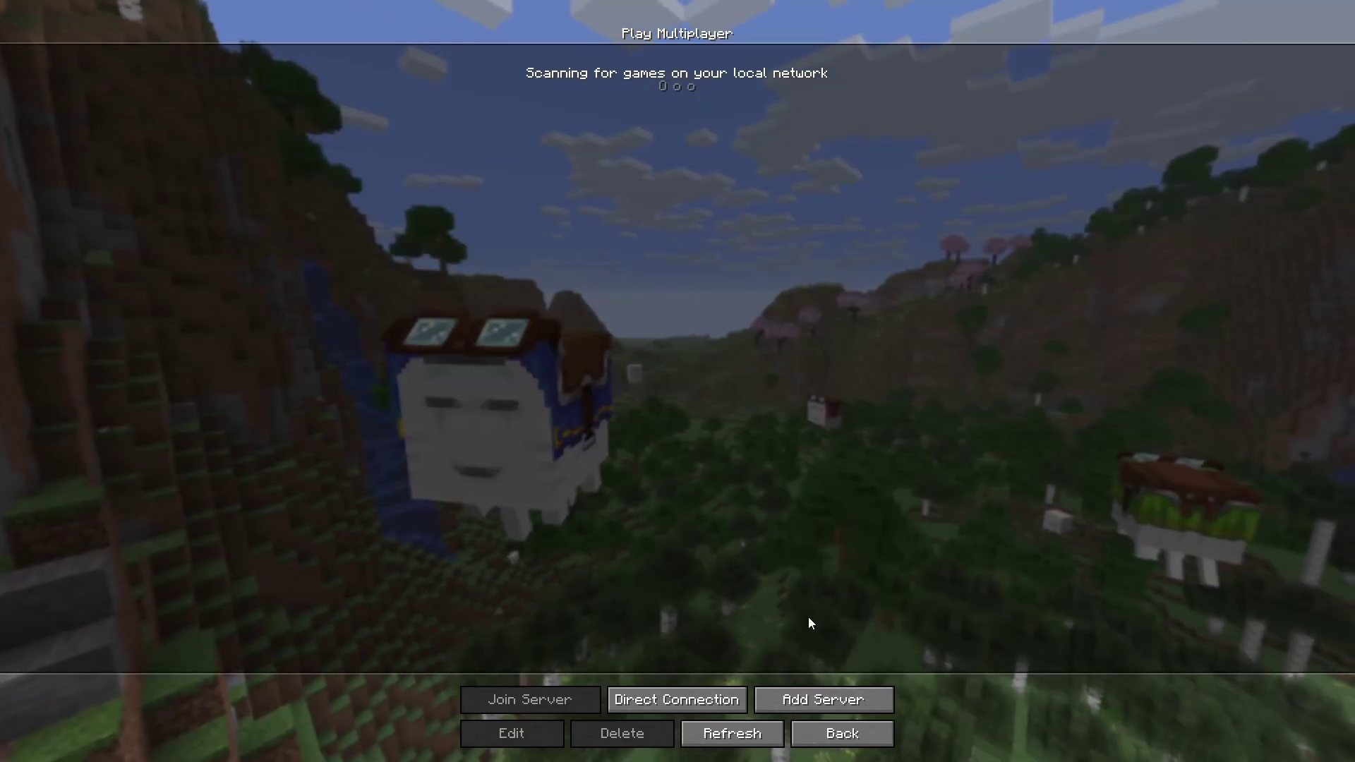
Add a server entry at 192.168.50.225:25566 and select its default name for replacement with test
{"action": "left_click", "coordinate": [822, 687]}
{"action": "left_click", "coordinate": [633, 161]}
{"action": "type", "text": "192.168.50.225:25566"}
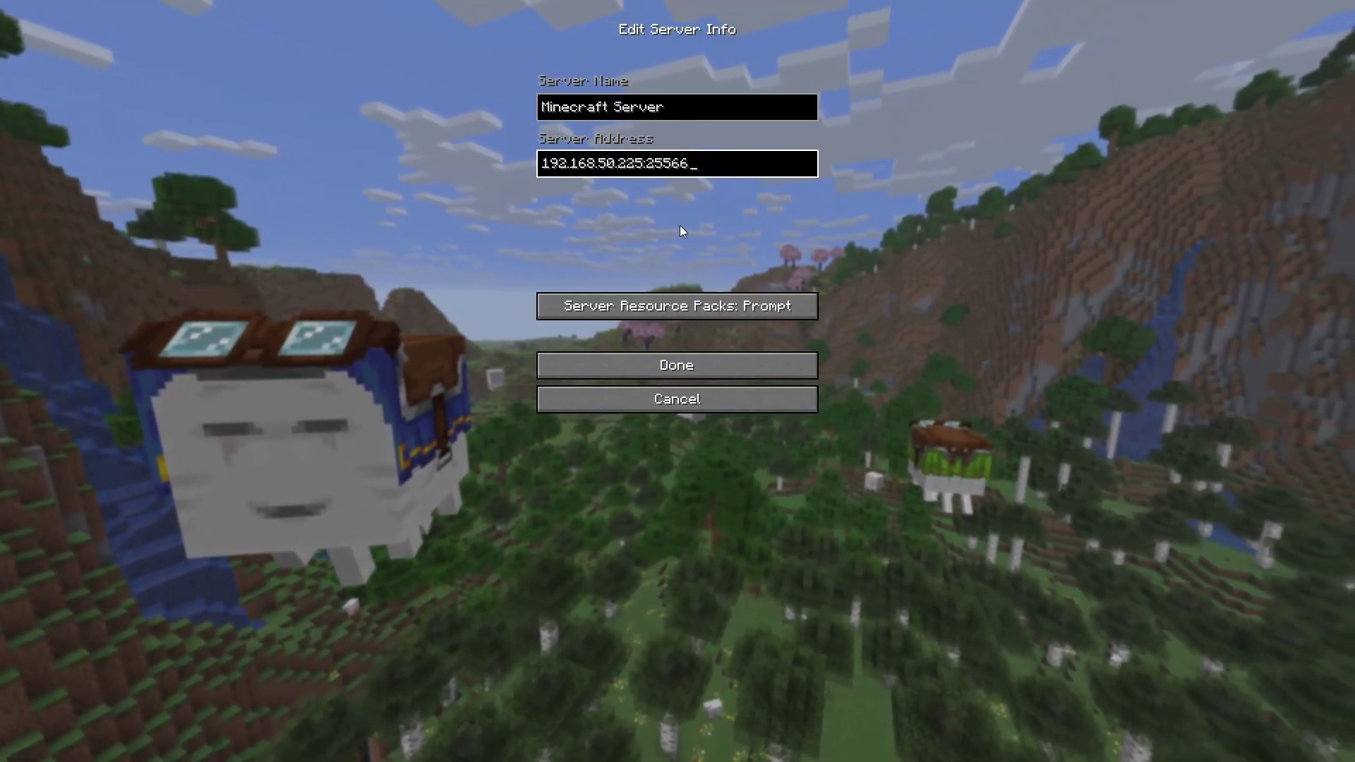
{"action": "left_click", "coordinate": [686, 115]}
{"action": "key", "text": "ctrl+a"}
Save the new server entry named 'test' and try joining it
{"action": "type", "text": "test"}
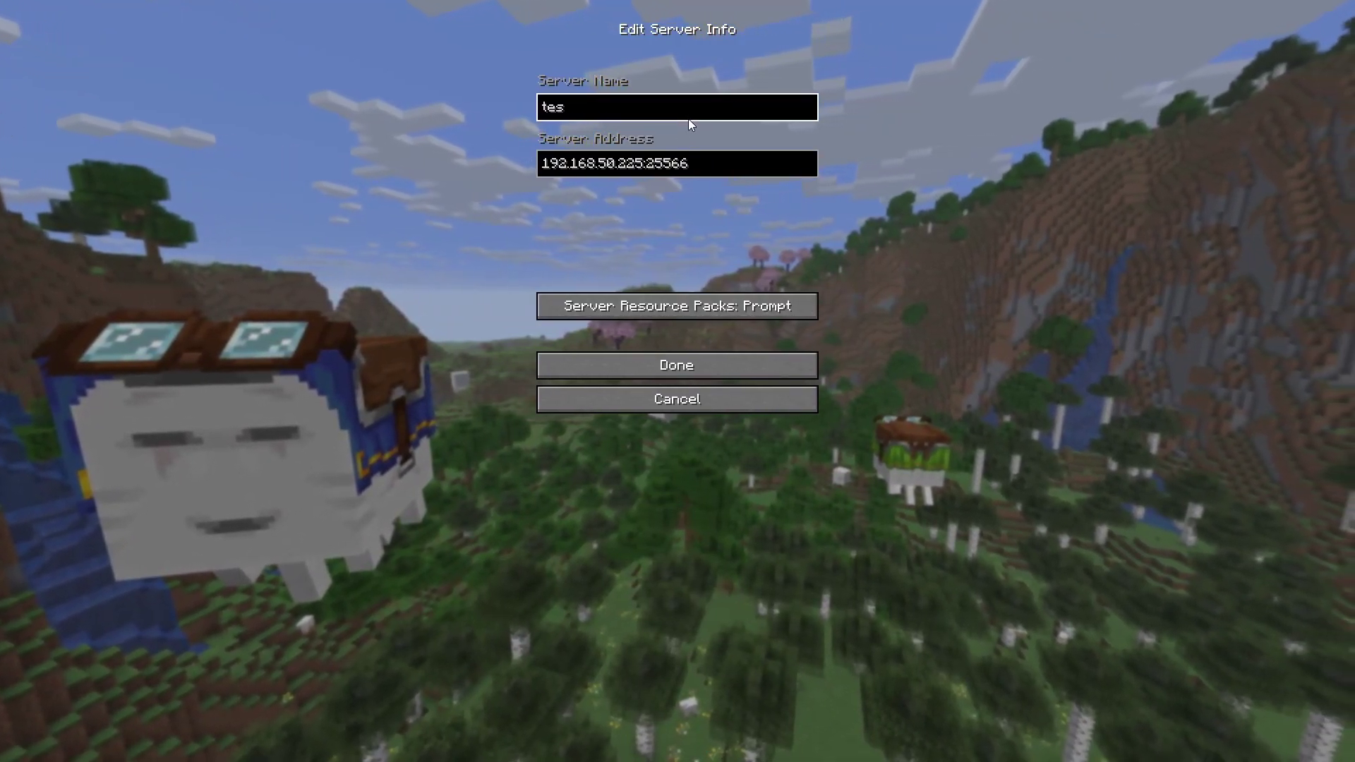
{"action": "left_click", "coordinate": [681, 374]}
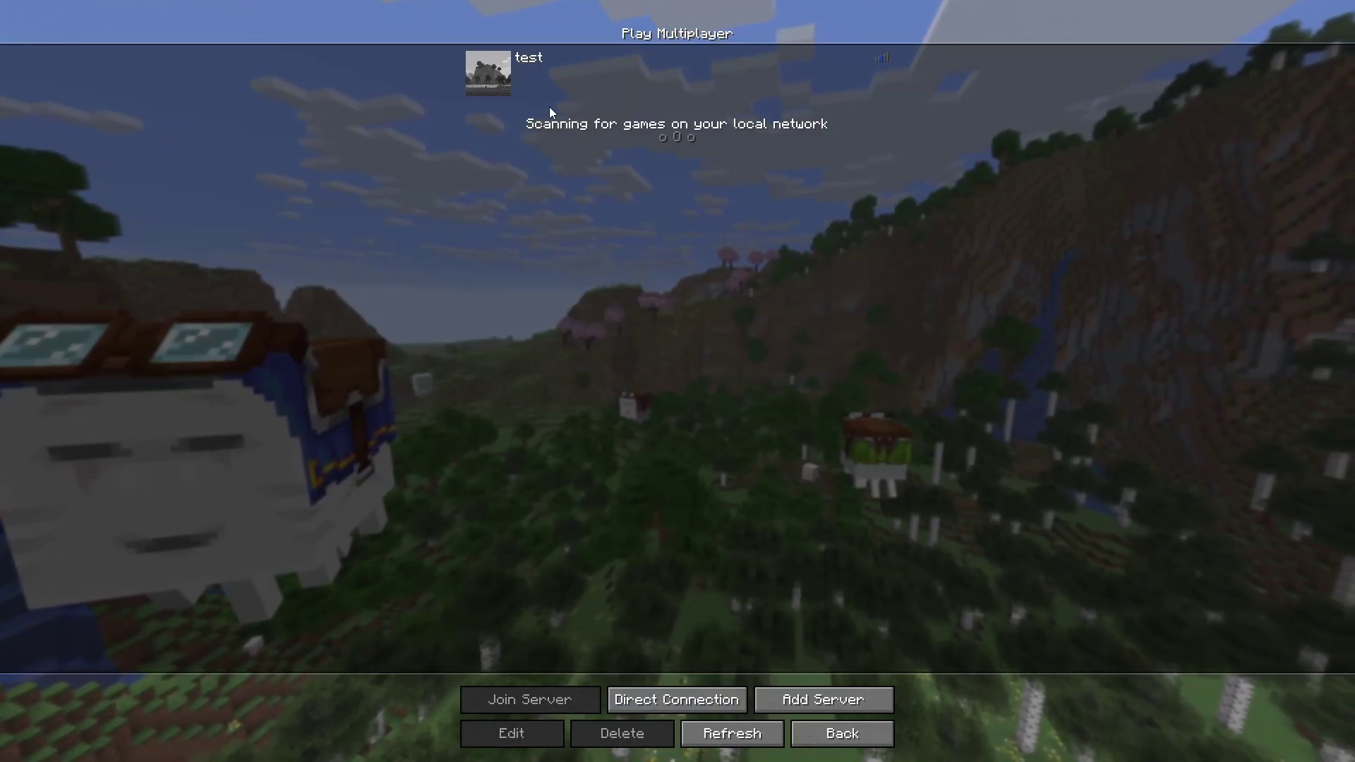
{"action": "left_click", "coordinate": [502, 60]}
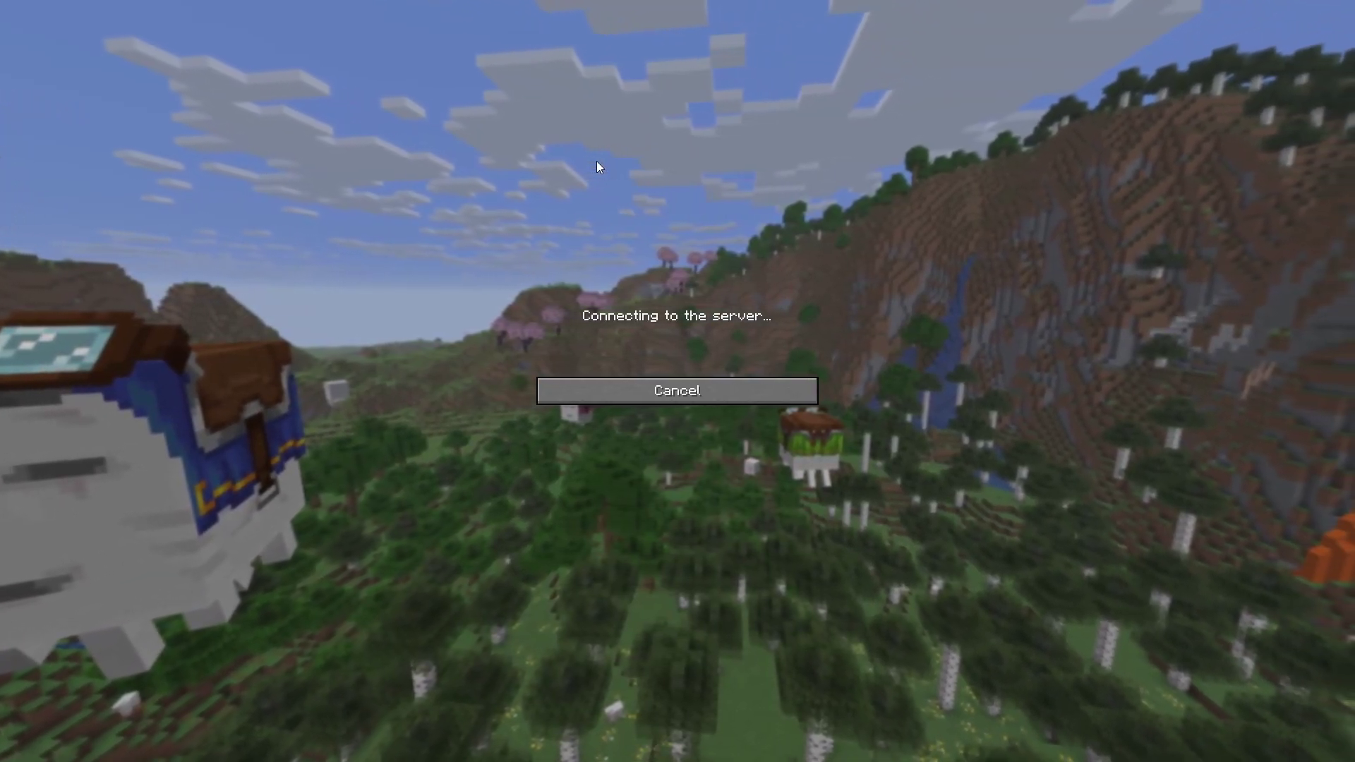
Accept the Minecraft server EULA in AMP, then return to Minecraft
{"action": "key", "text": "alt+Tab"}
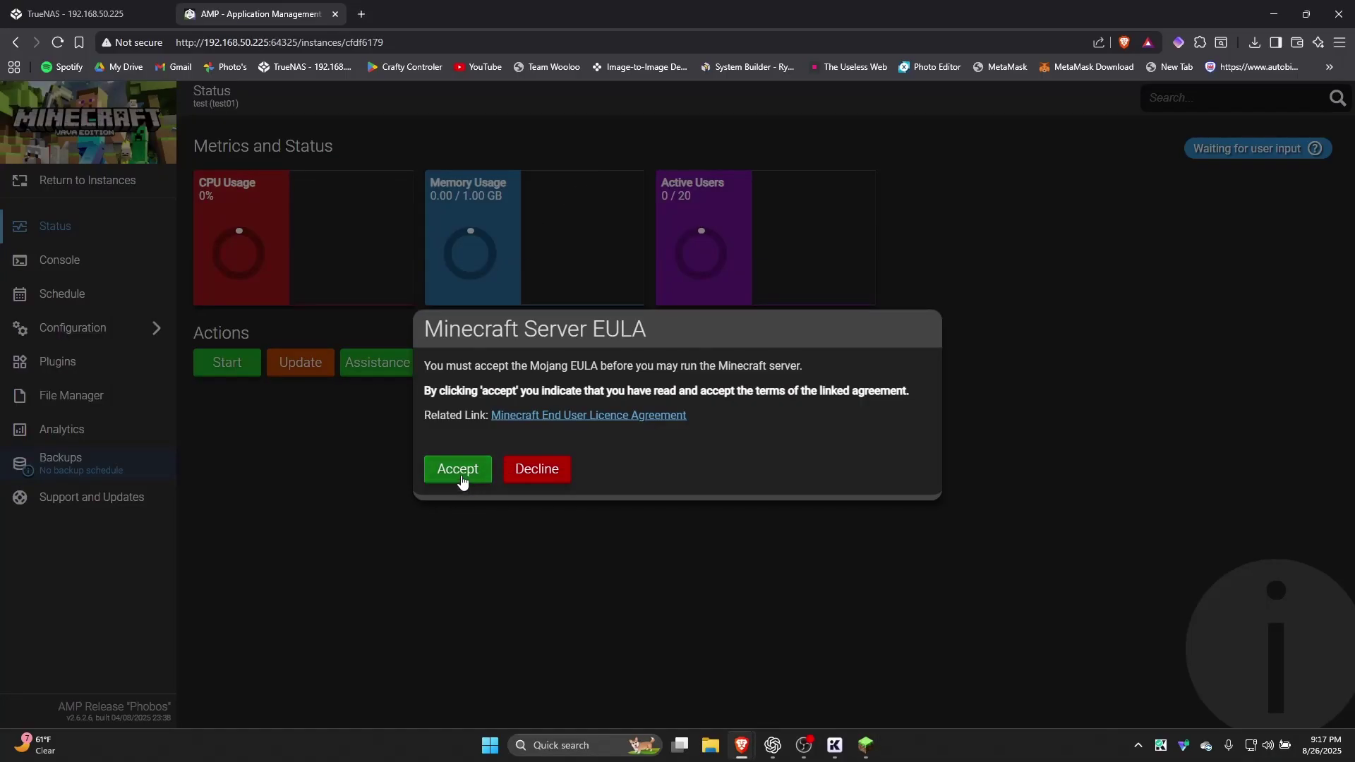
{"action": "left_click", "coordinate": [460, 472]}
{"action": "key", "text": "alt+Tab"}
{"action": "key", "text": "alt+Tab"}
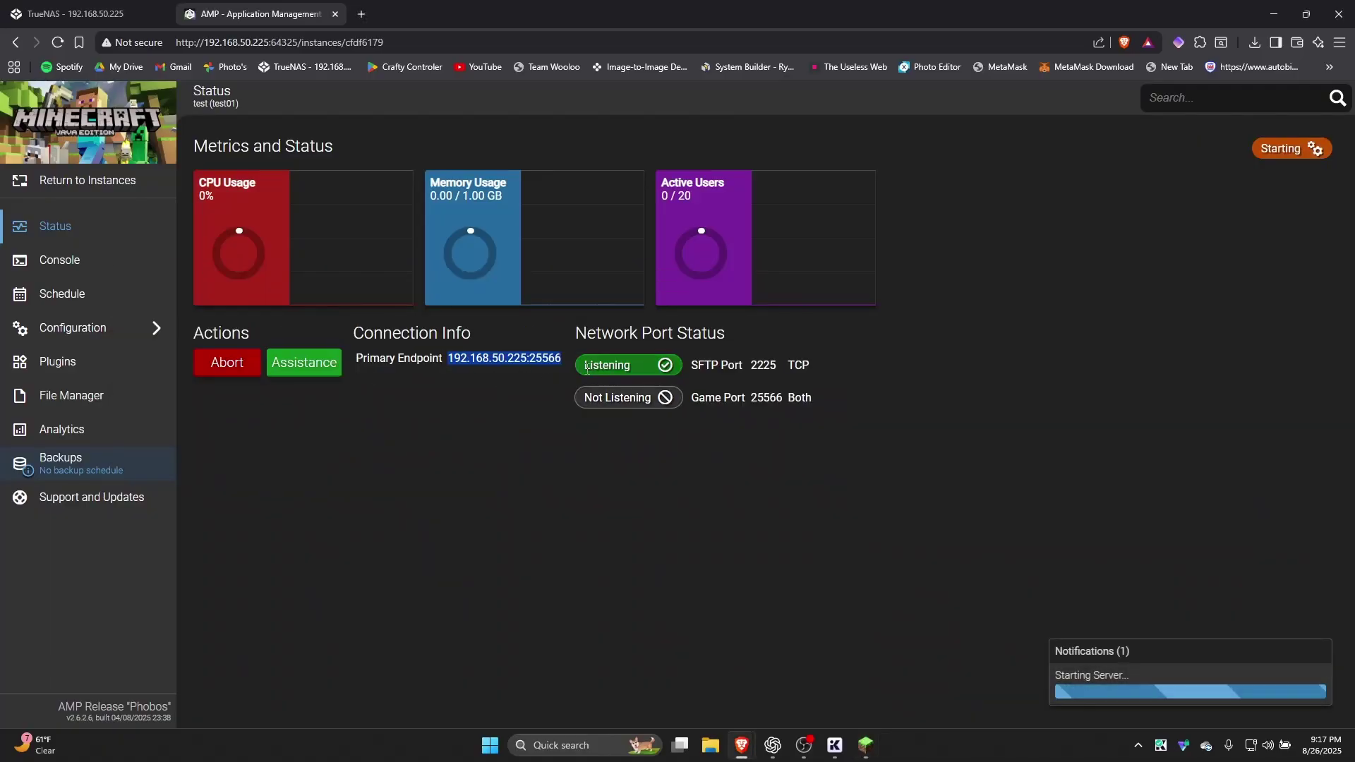
{"action": "key", "text": "alt+Tab"}
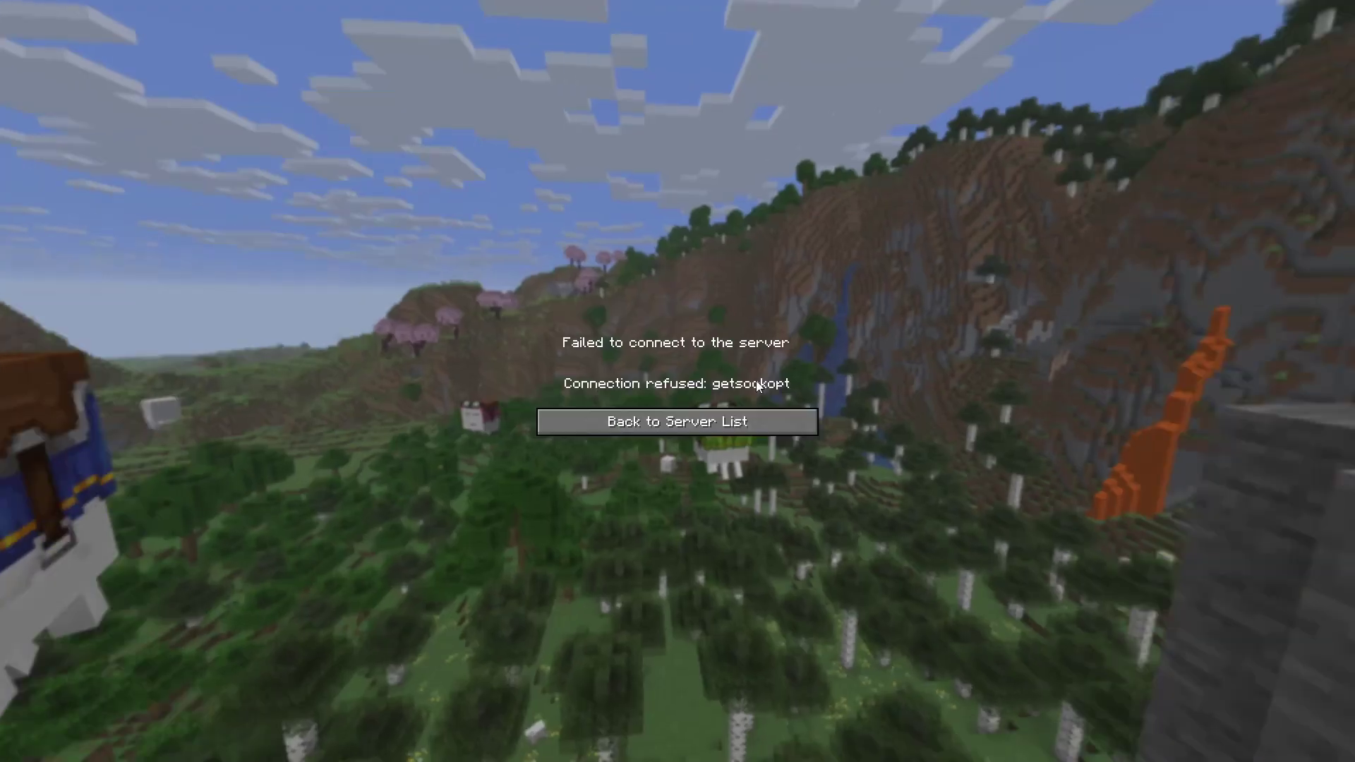
{"action": "key", "text": "alt+Tab"}
{"action": "key", "text": "alt+Tab"}
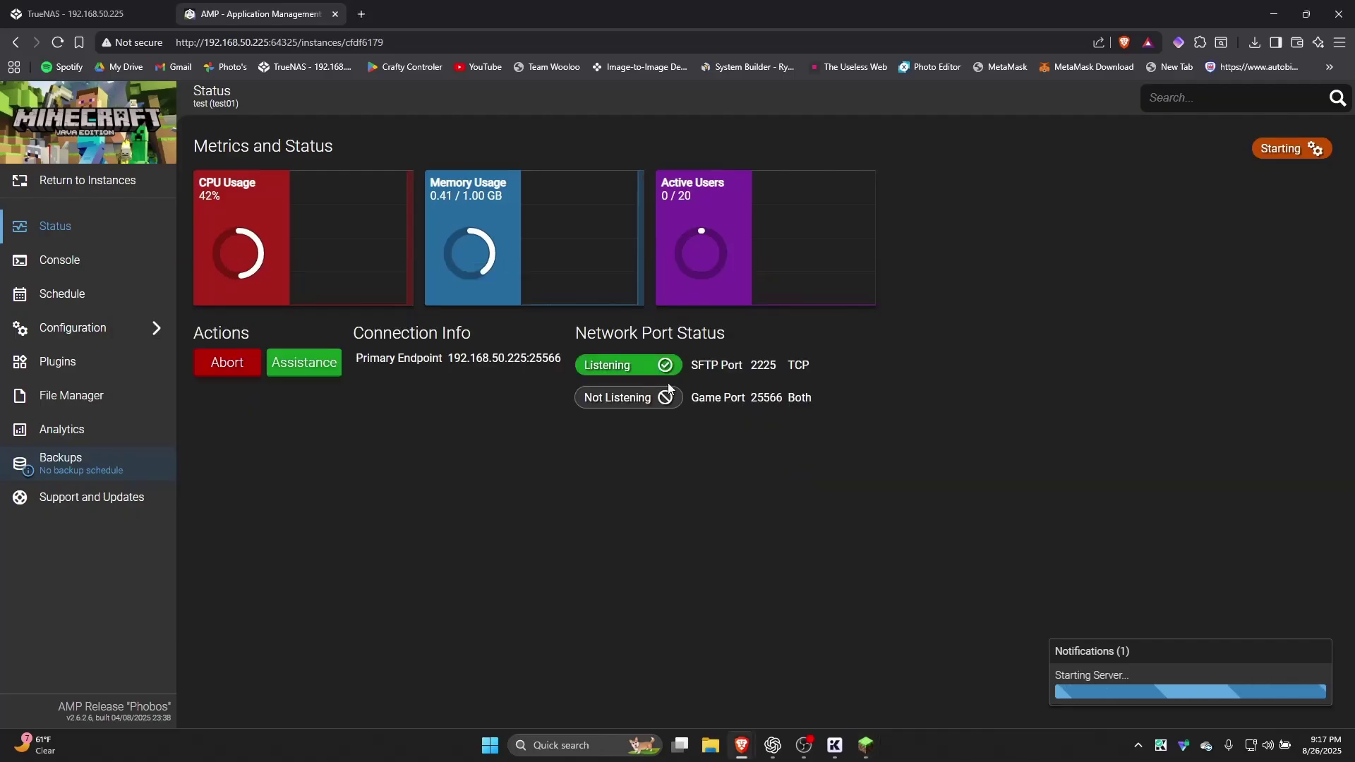
{"action": "key", "text": "alt+Tab"}
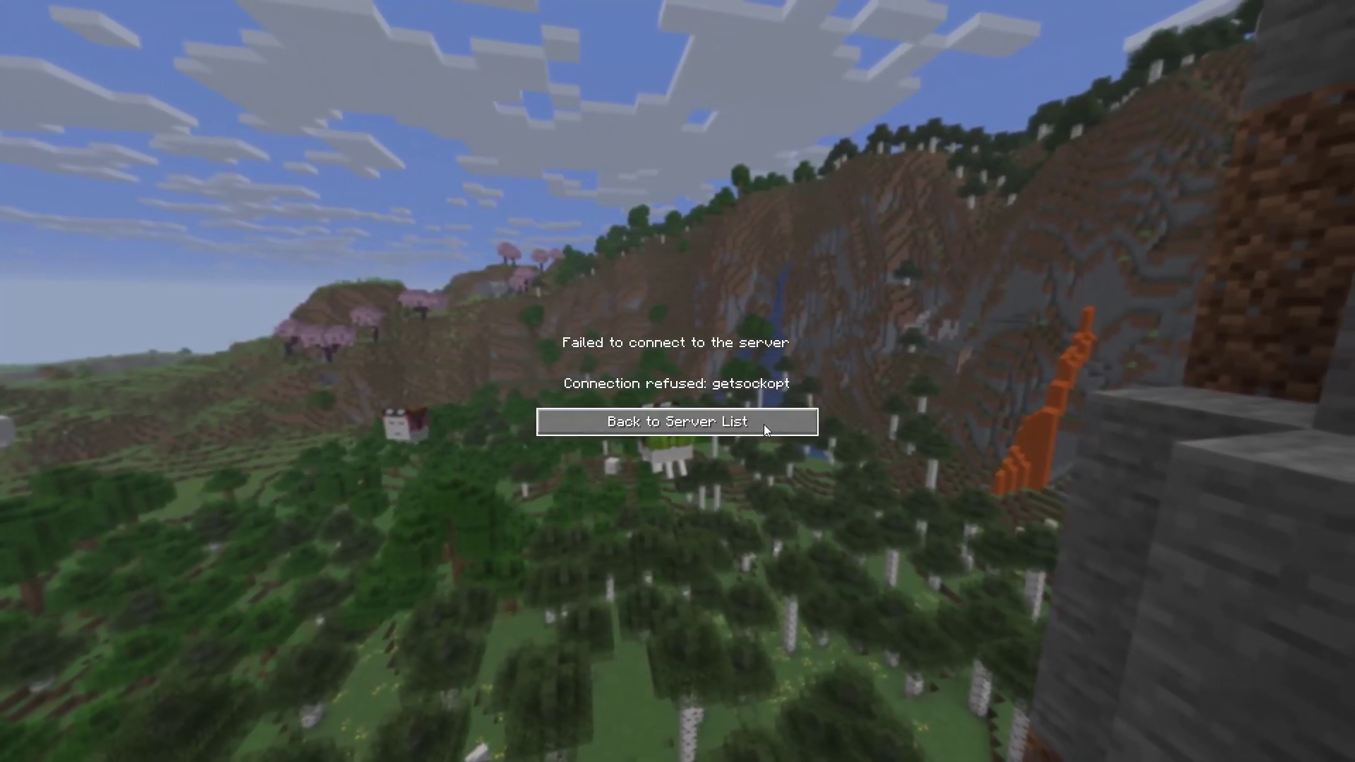
Return to the server list and select game port 25566 in AMP's Primary Endpoint
{"action": "left_click", "coordinate": [764, 424]}
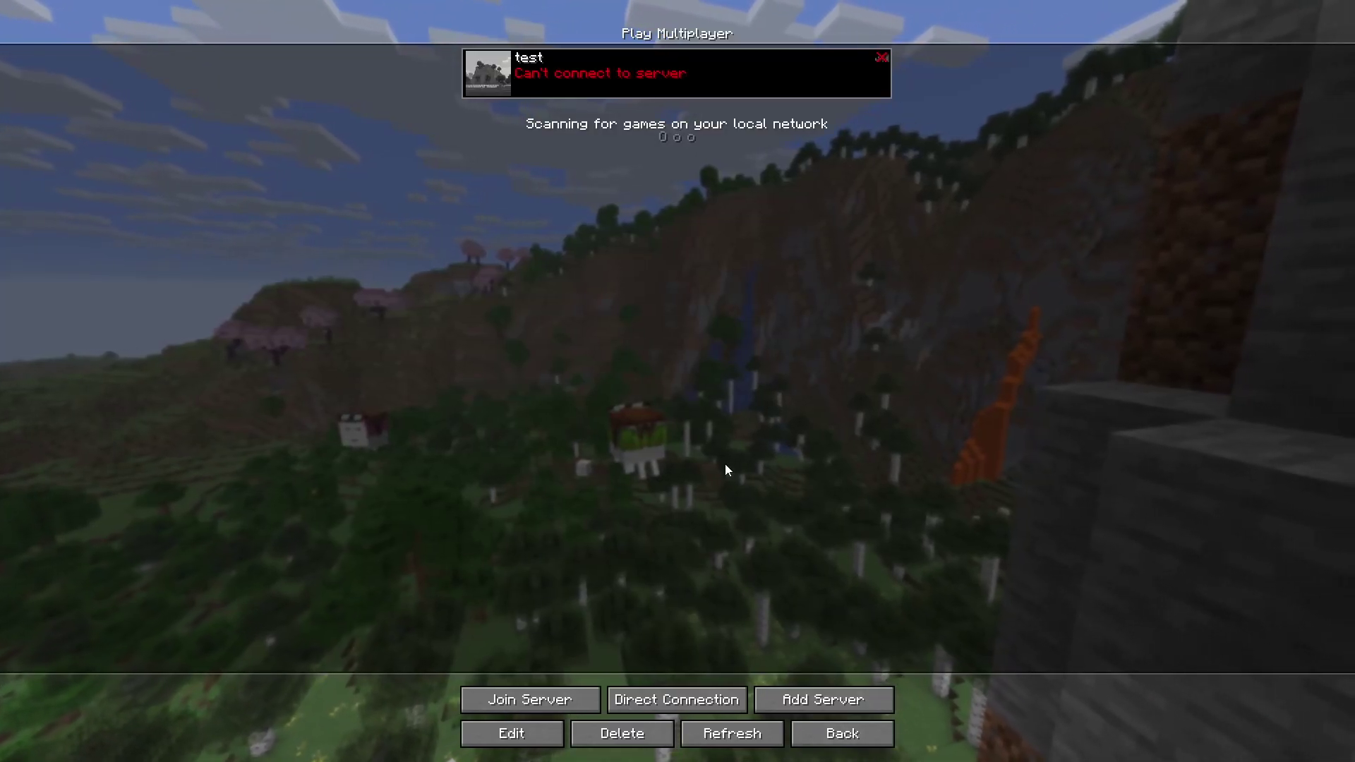
{"action": "key", "text": "alt+Tab"}
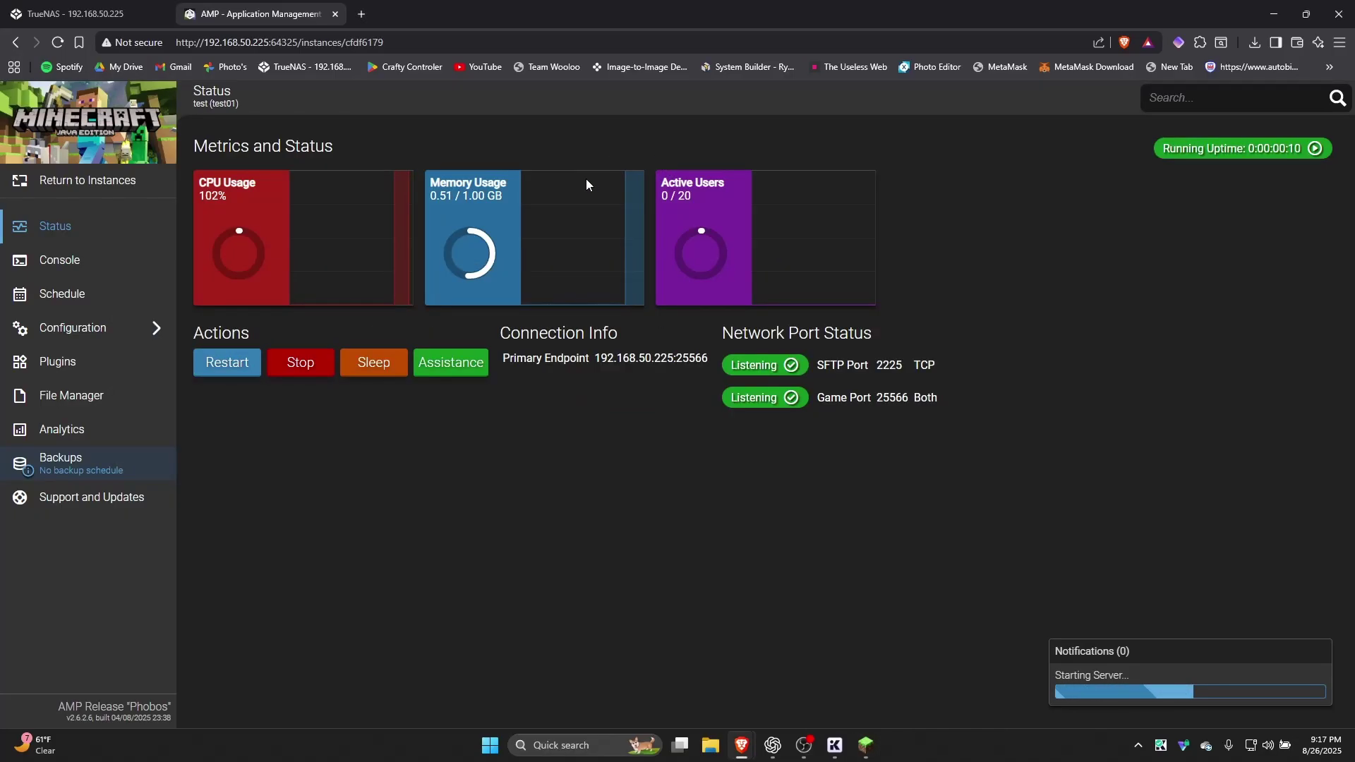
{"action": "double_click", "coordinate": [697, 358]}
{"action": "key", "text": "ctrl+c"}
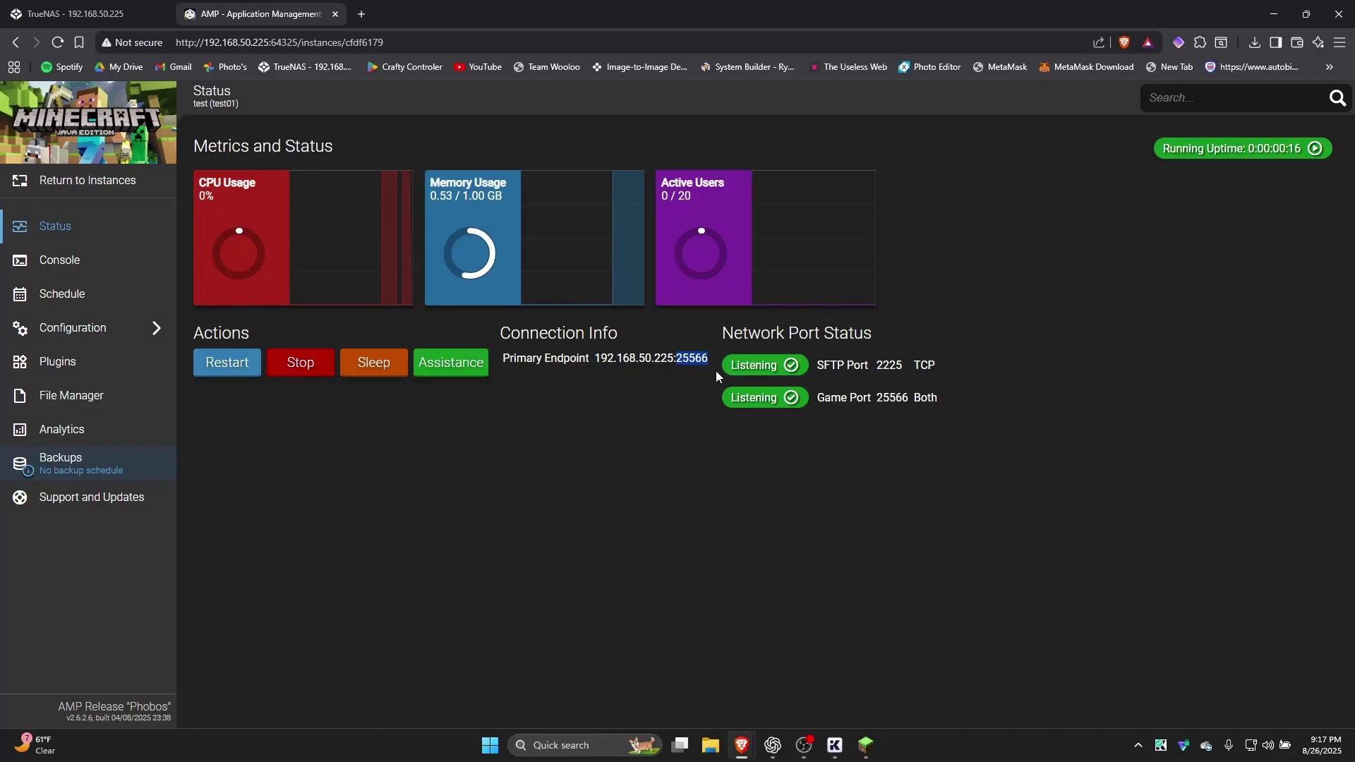
Edit the amp app and add a port entry mapping host 25566 to container 25566
{"action": "left_click", "coordinate": [27, 5]}
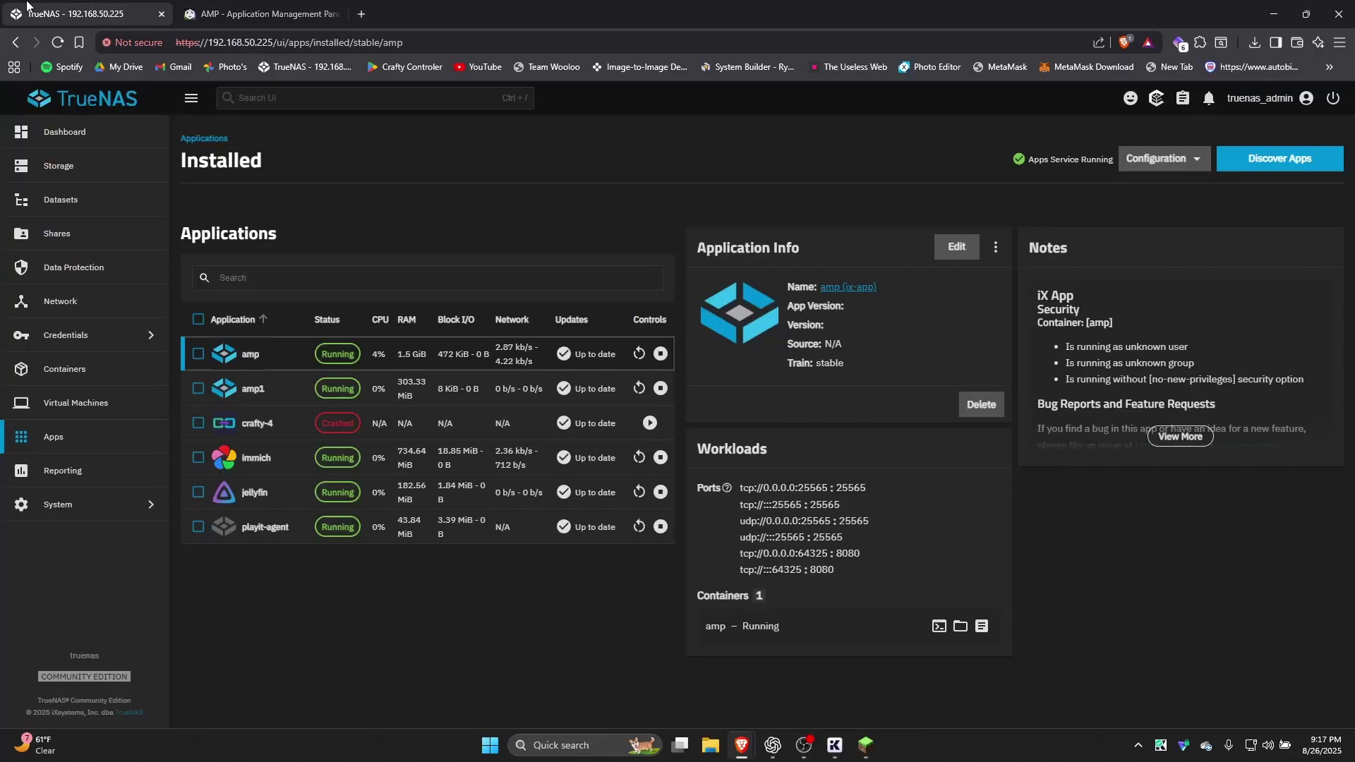
{"action": "left_click", "coordinate": [949, 249]}
{"action": "scroll", "coordinate": [800, 282], "scroll_direction": "down", "scroll_amount": 15}
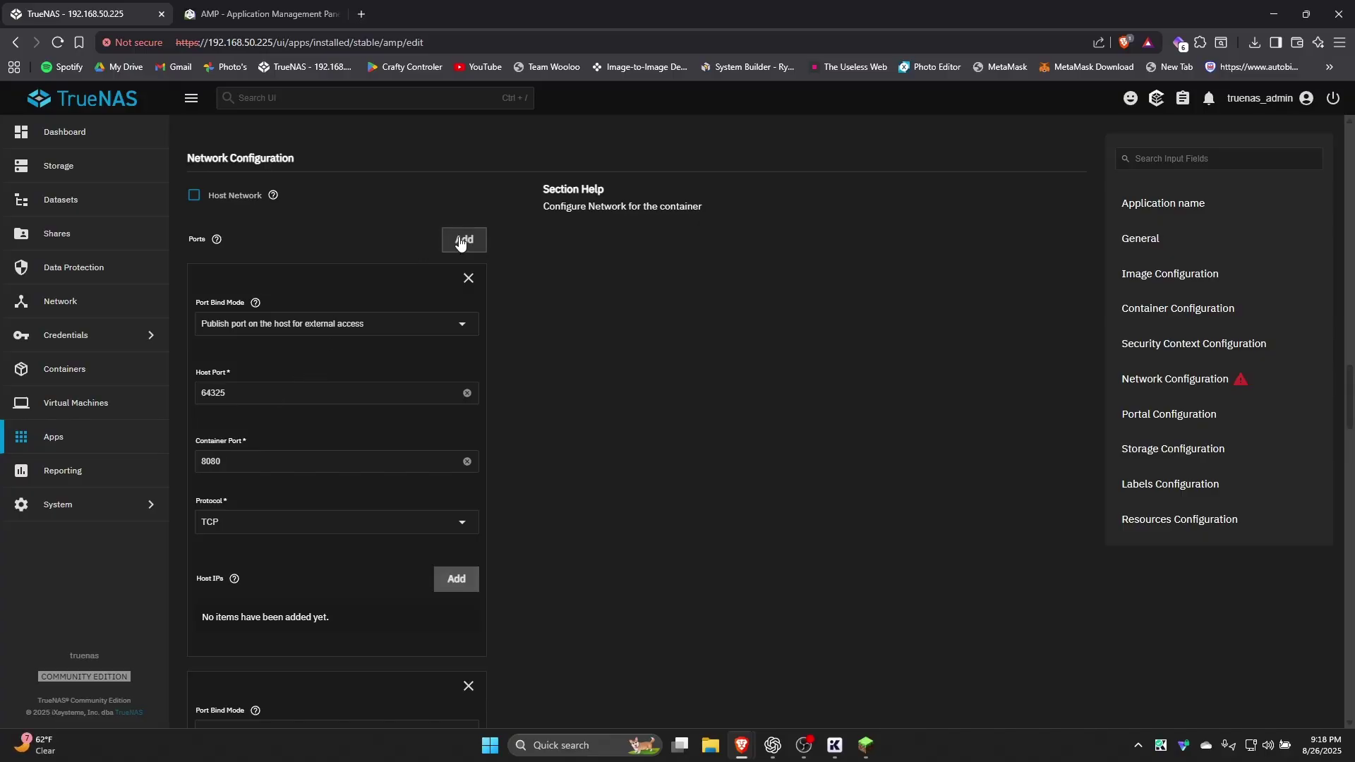
{"action": "scroll", "coordinate": [476, 318], "scroll_direction": "down", "scroll_amount": 6}
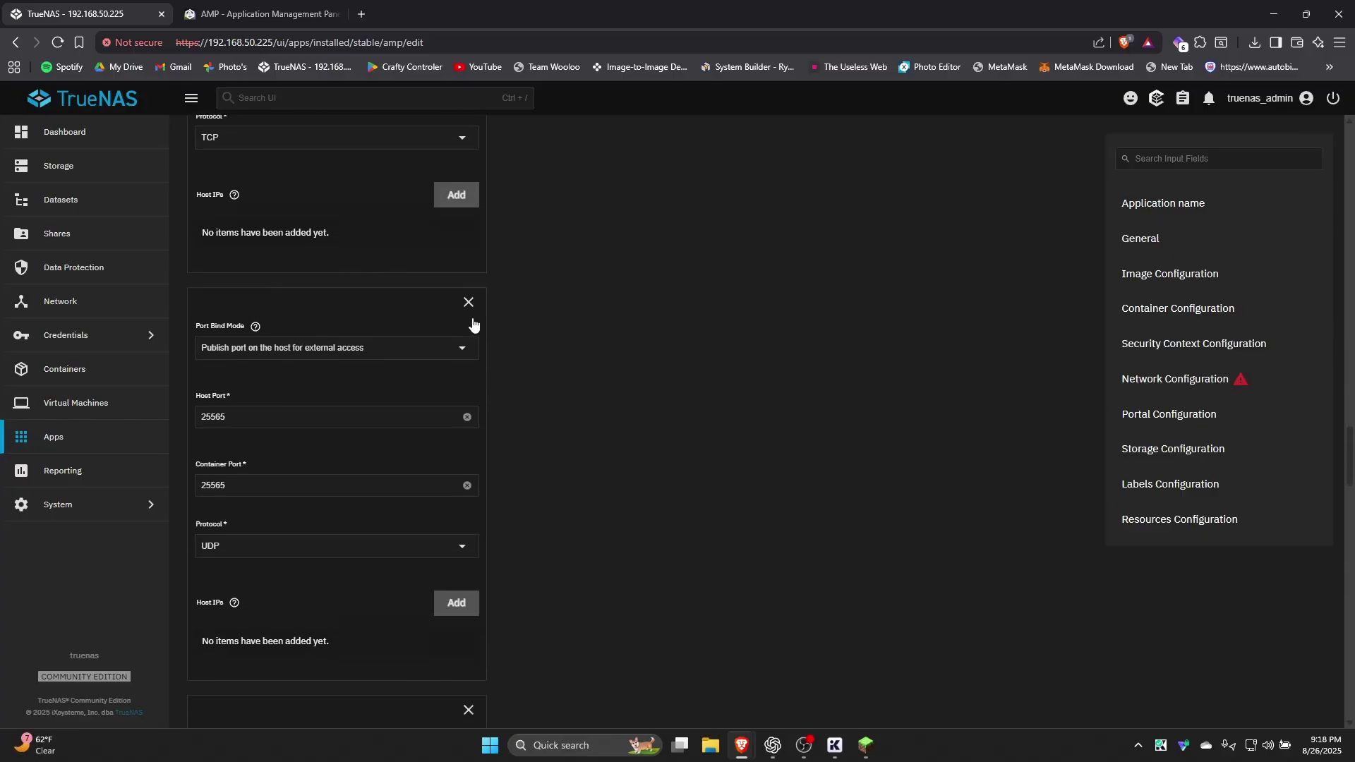
{"action": "scroll", "coordinate": [473, 323], "scroll_direction": "down", "scroll_amount": 8}
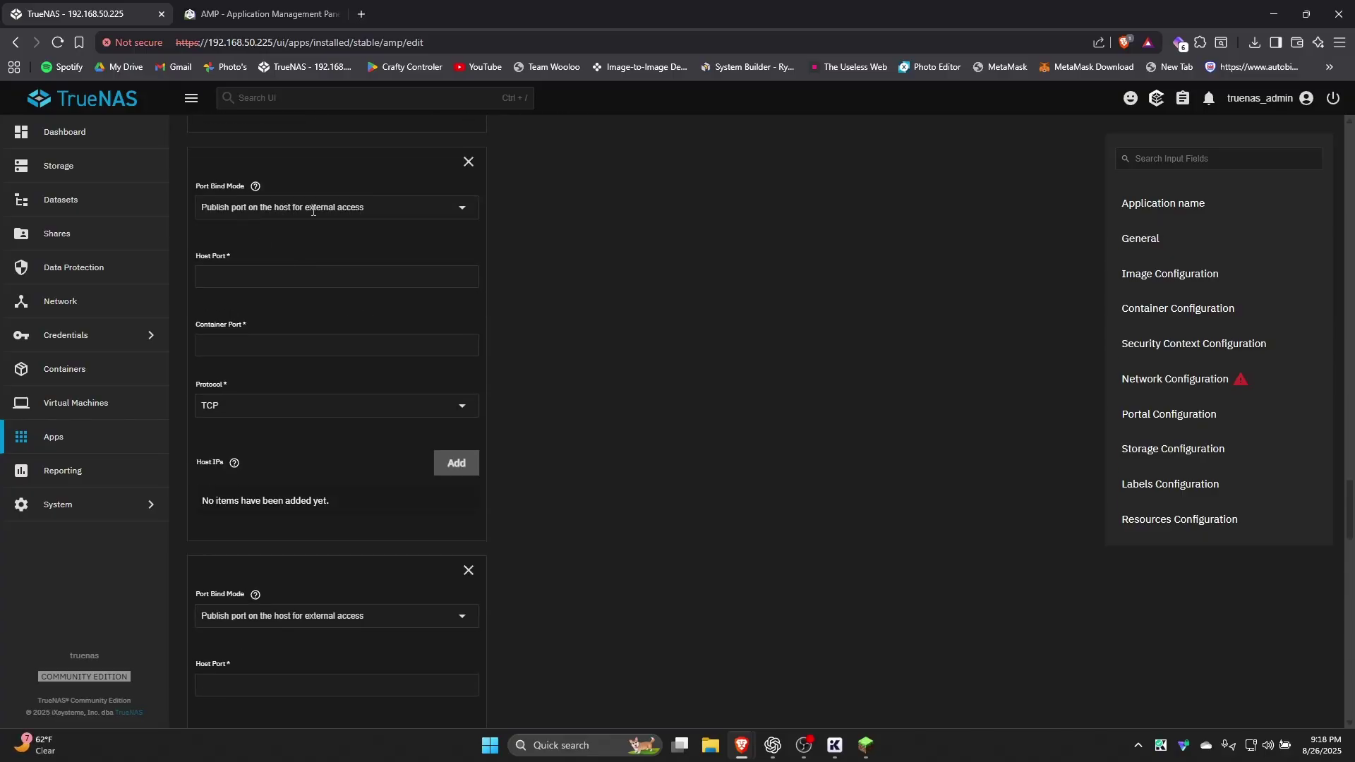
{"action": "left_click", "coordinate": [244, 273]}
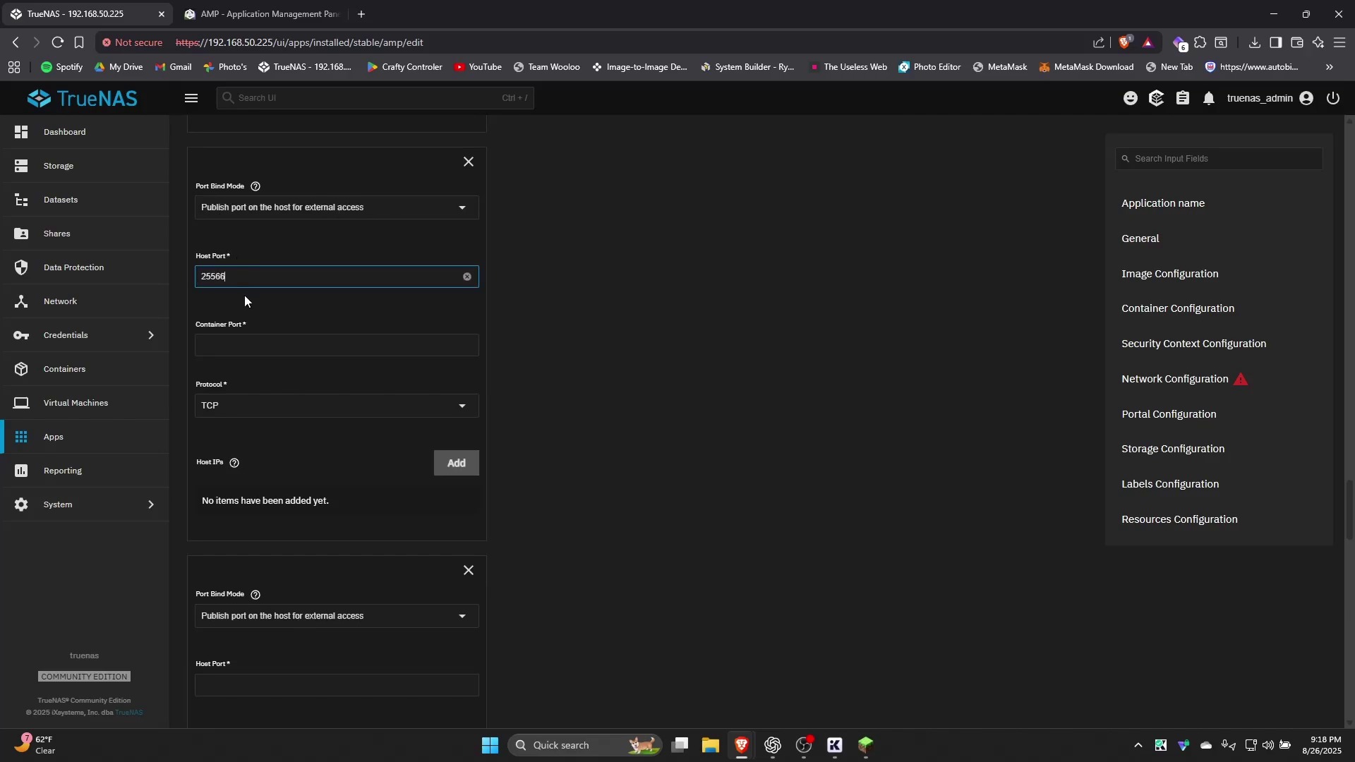
{"action": "left_click", "coordinate": [255, 343]}
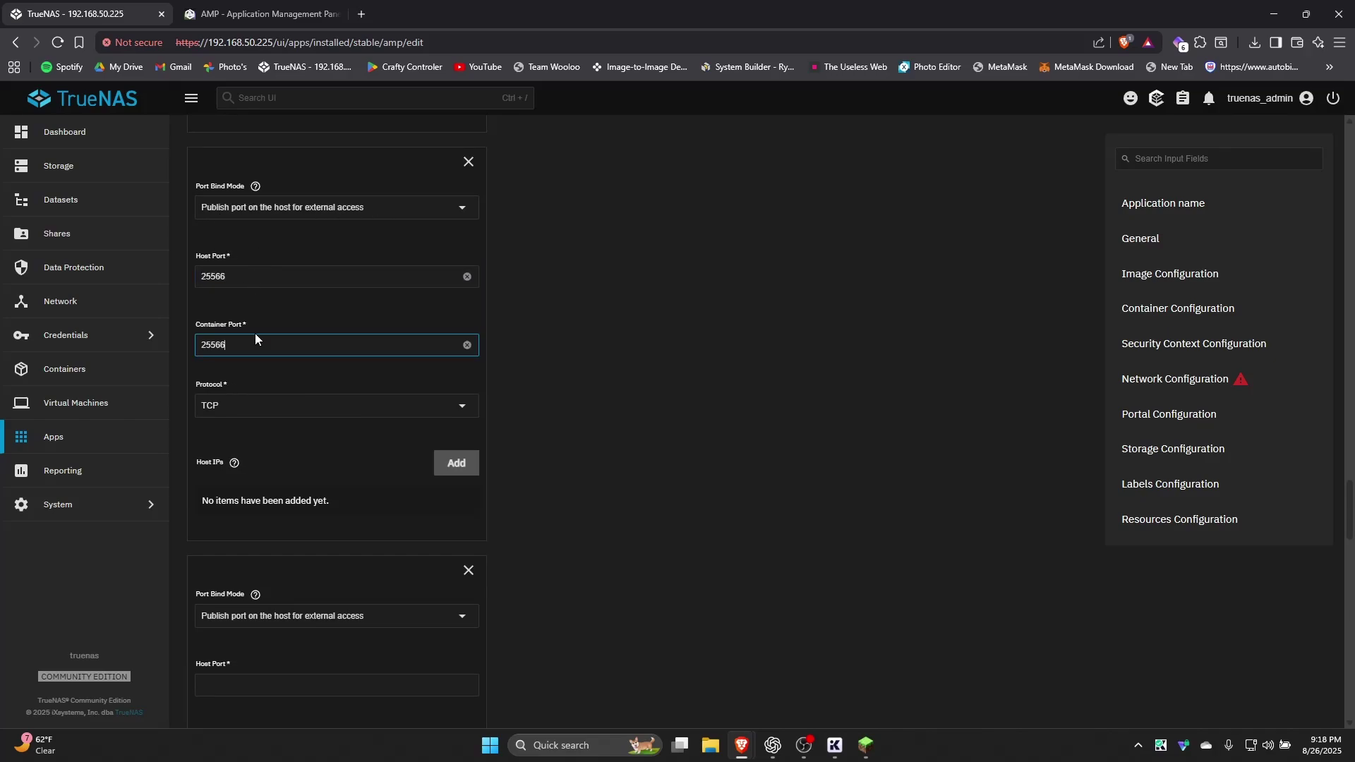
{"action": "left_click_drag", "start_coordinate": [231, 276], "coordinate": [208, 277]}
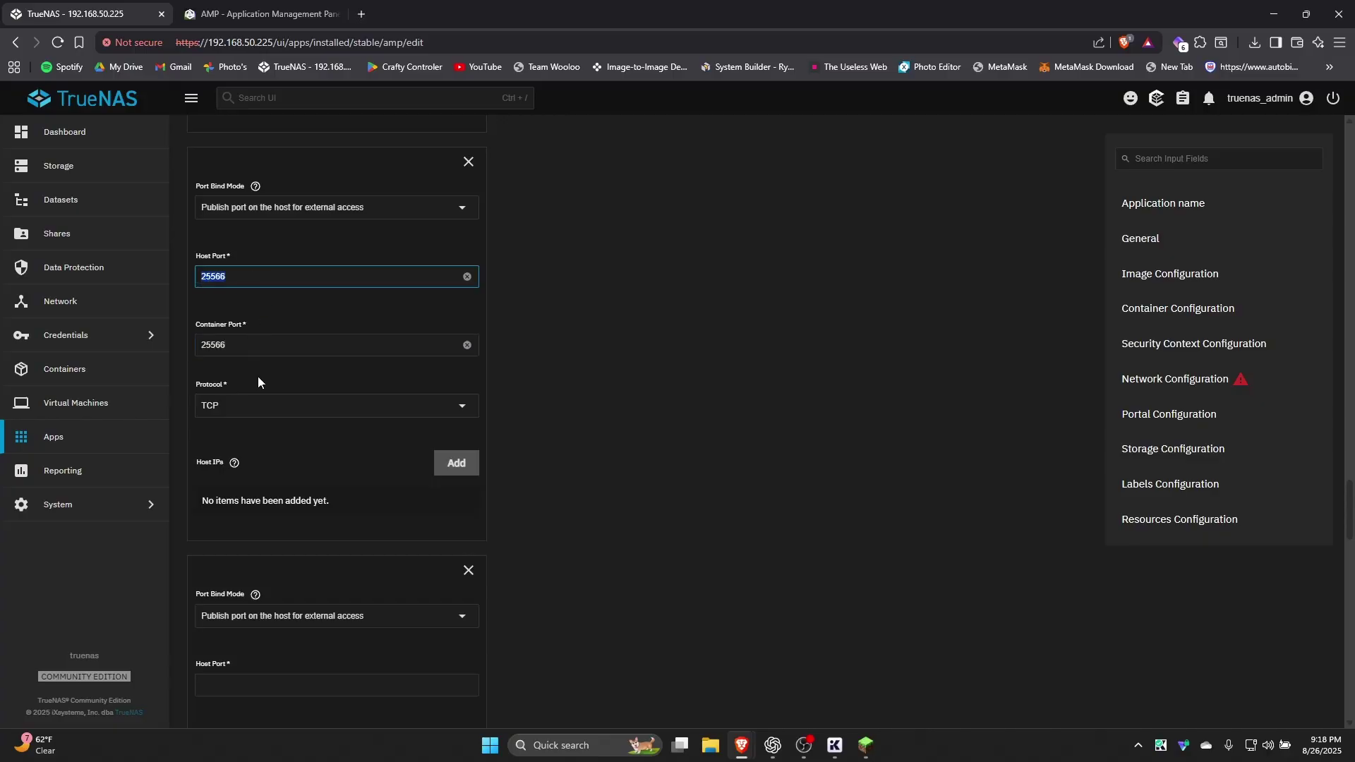
{"action": "left_click", "coordinate": [267, 346]}
{"action": "left_click", "coordinate": [247, 321]}
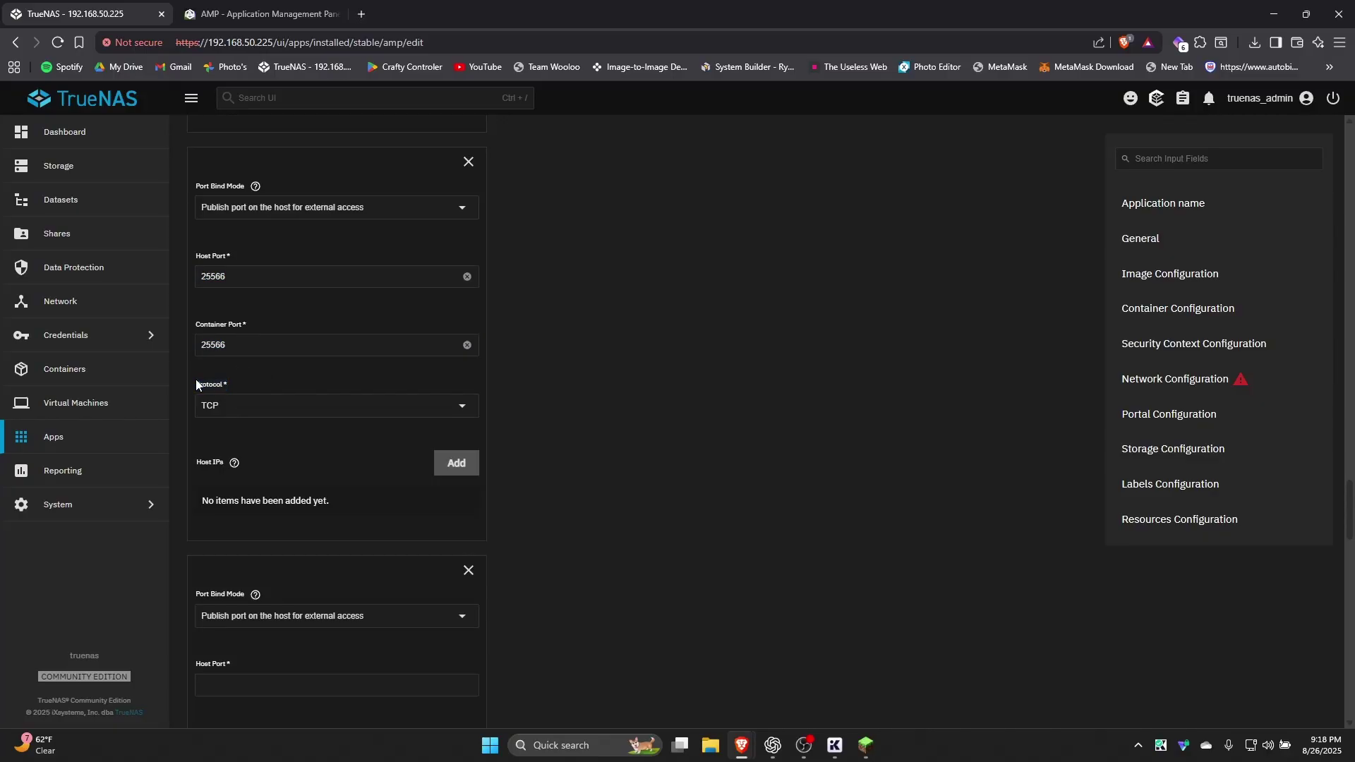
Add a second port entry mapping 25566 to 25566 over UDP
{"action": "scroll", "coordinate": [244, 376], "scroll_direction": "down", "scroll_amount": 3}
{"action": "left_click", "coordinate": [255, 475]}
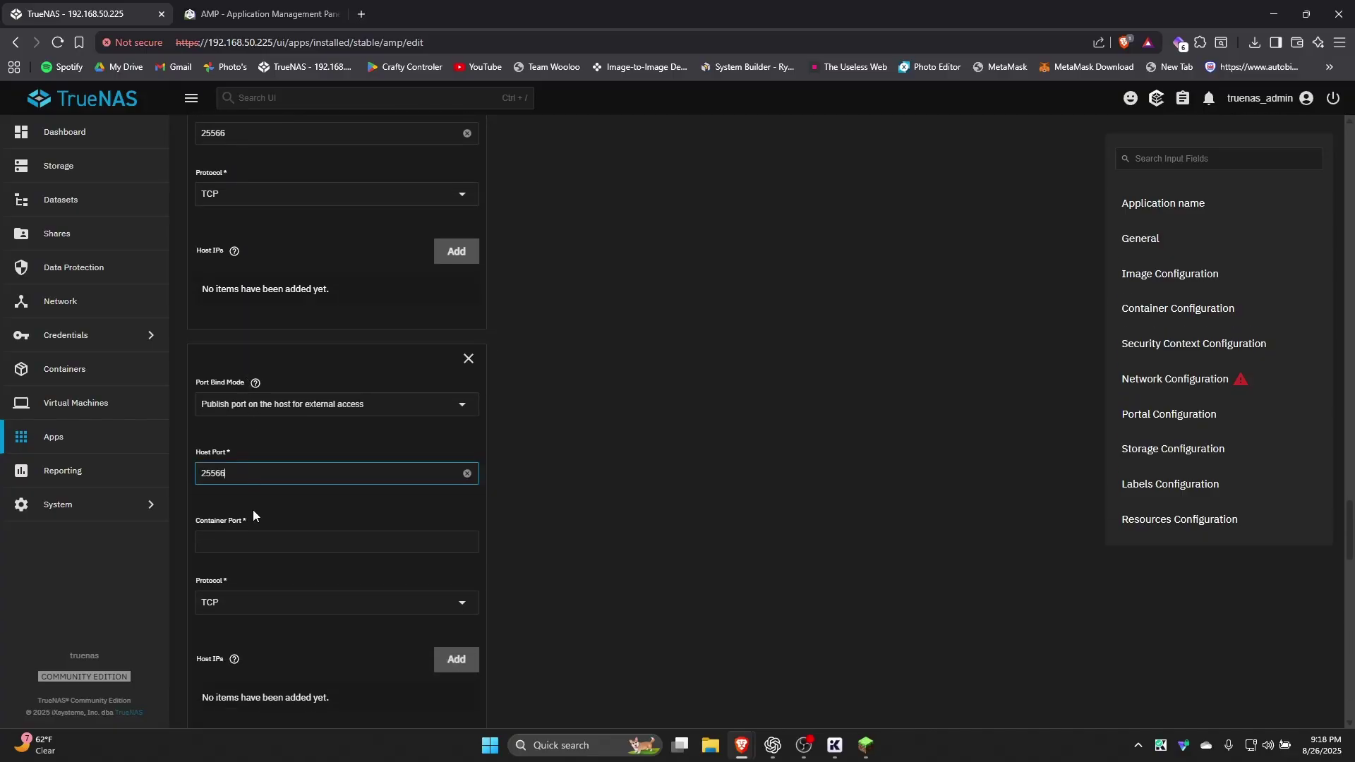
{"action": "left_click", "coordinate": [255, 541]}
{"action": "key", "text": "ctrl+v"}
{"action": "left_click", "coordinate": [247, 603]}
{"action": "left_click", "coordinate": [268, 666]}
{"action": "scroll", "coordinate": [316, 593], "scroll_direction": "down", "scroll_amount": 15}
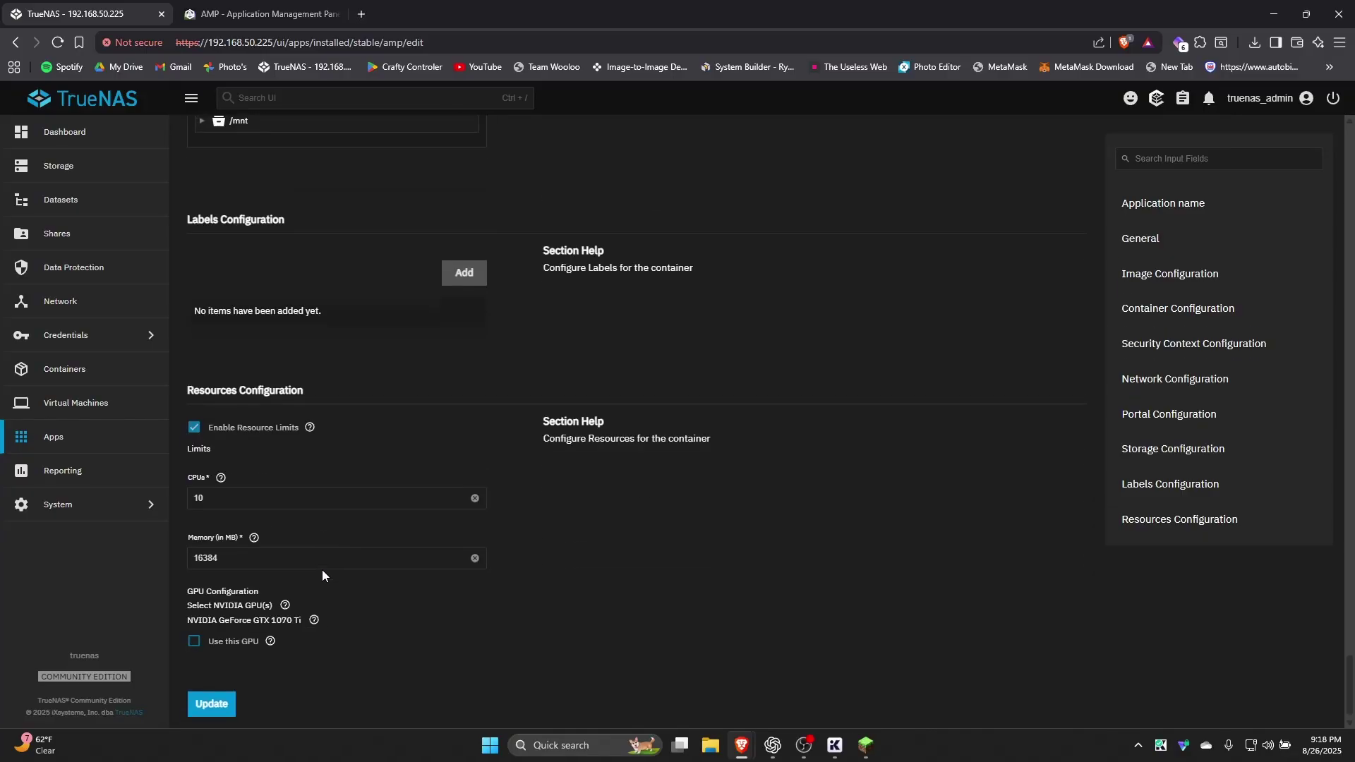
Apply the amp update publishing port 25566 over TCP and UDP, then return to AMP
{"action": "left_click", "coordinate": [223, 702]}
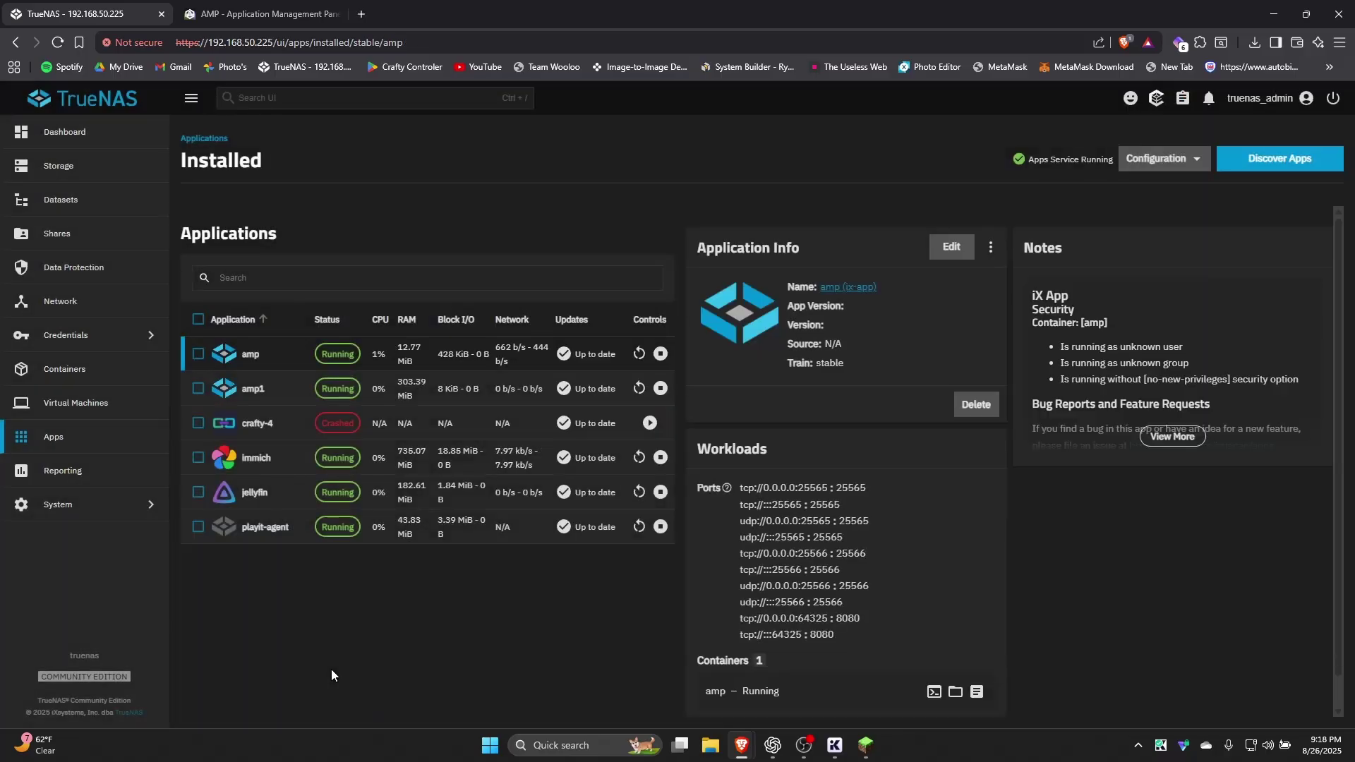
{"action": "left_click", "coordinate": [253, 8]}
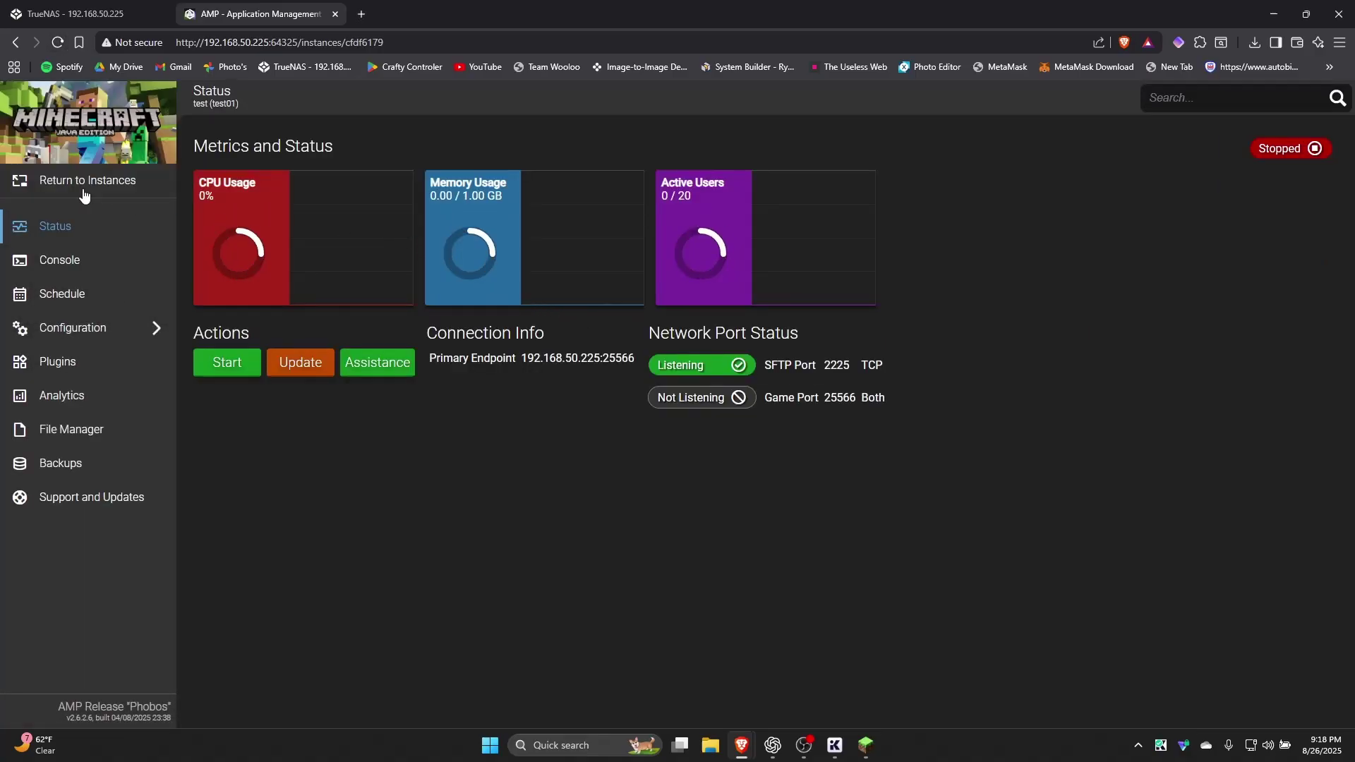
{"action": "left_click", "coordinate": [44, 179]}
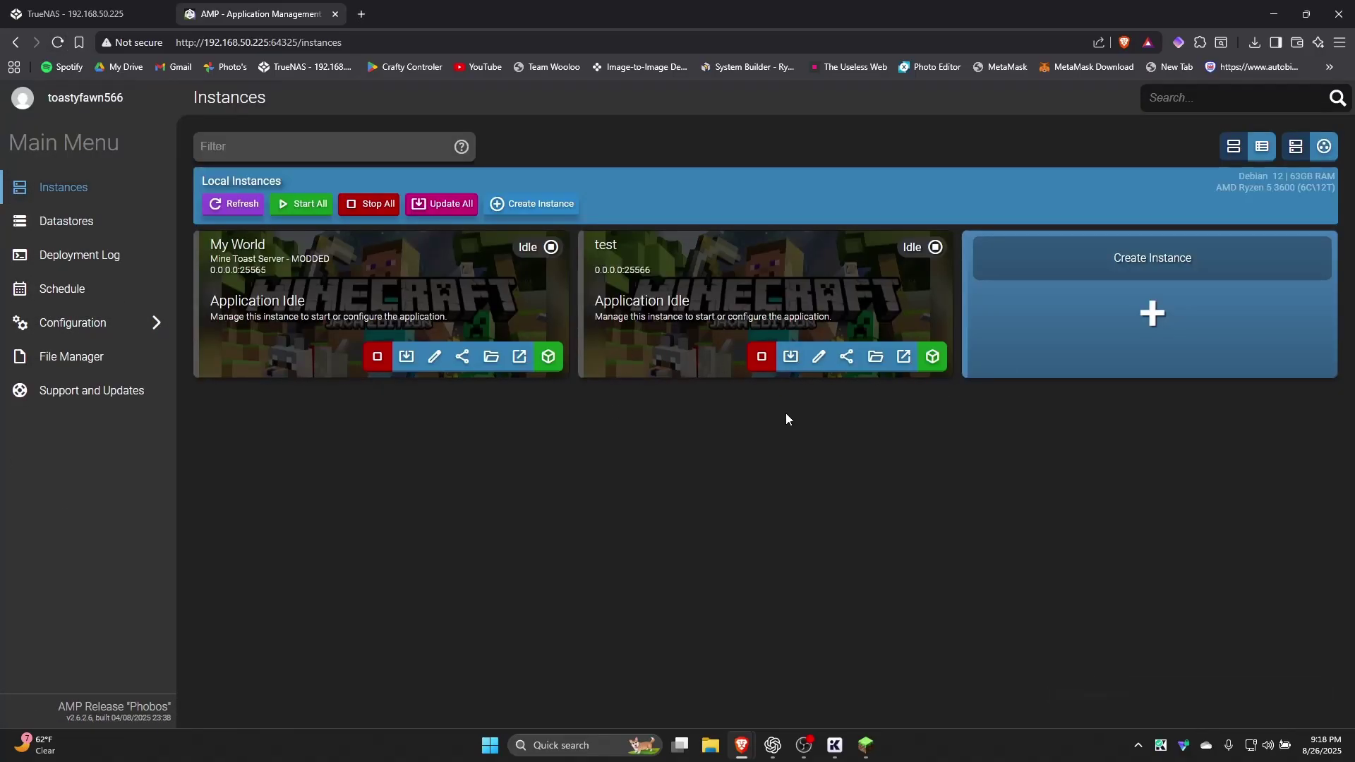
{"action": "left_click", "coordinate": [932, 356]}
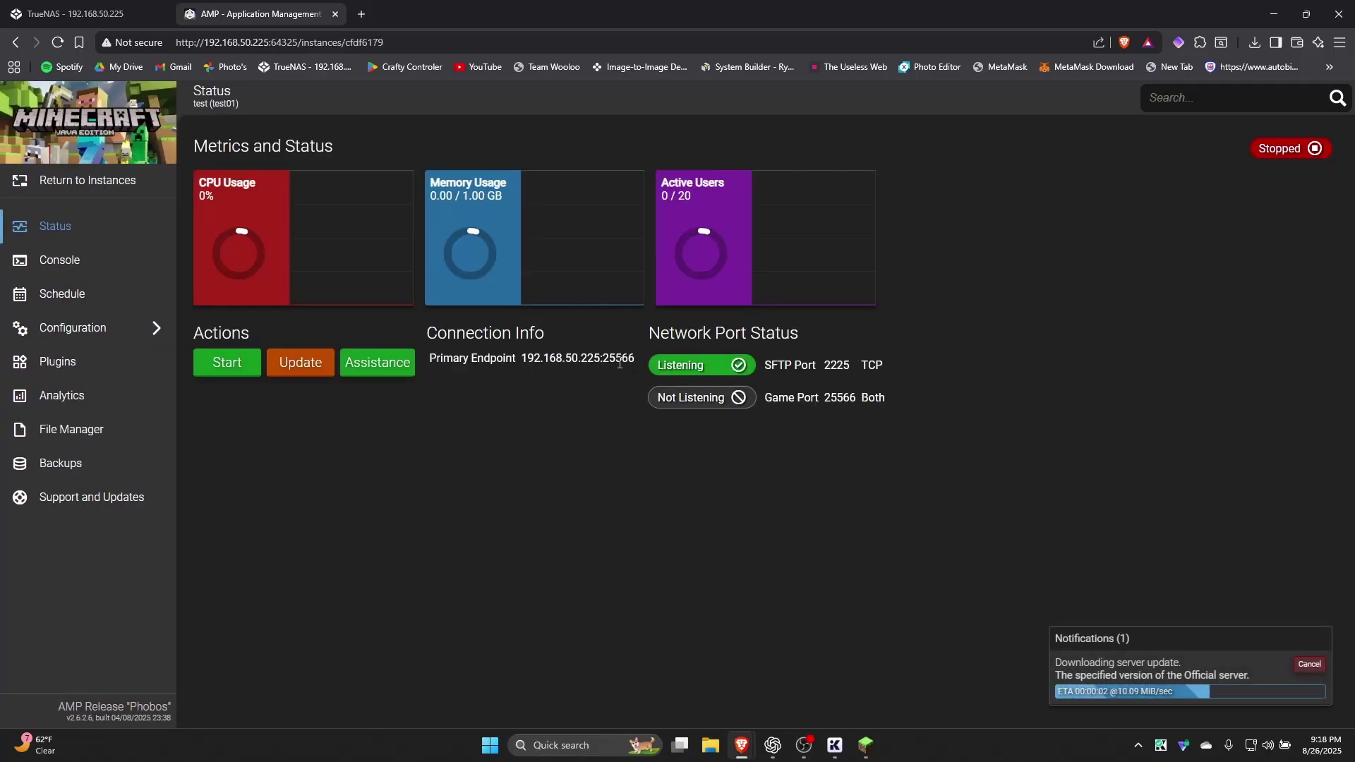
{"action": "left_click_drag", "start_coordinate": [600, 357], "coordinate": [635, 358]}
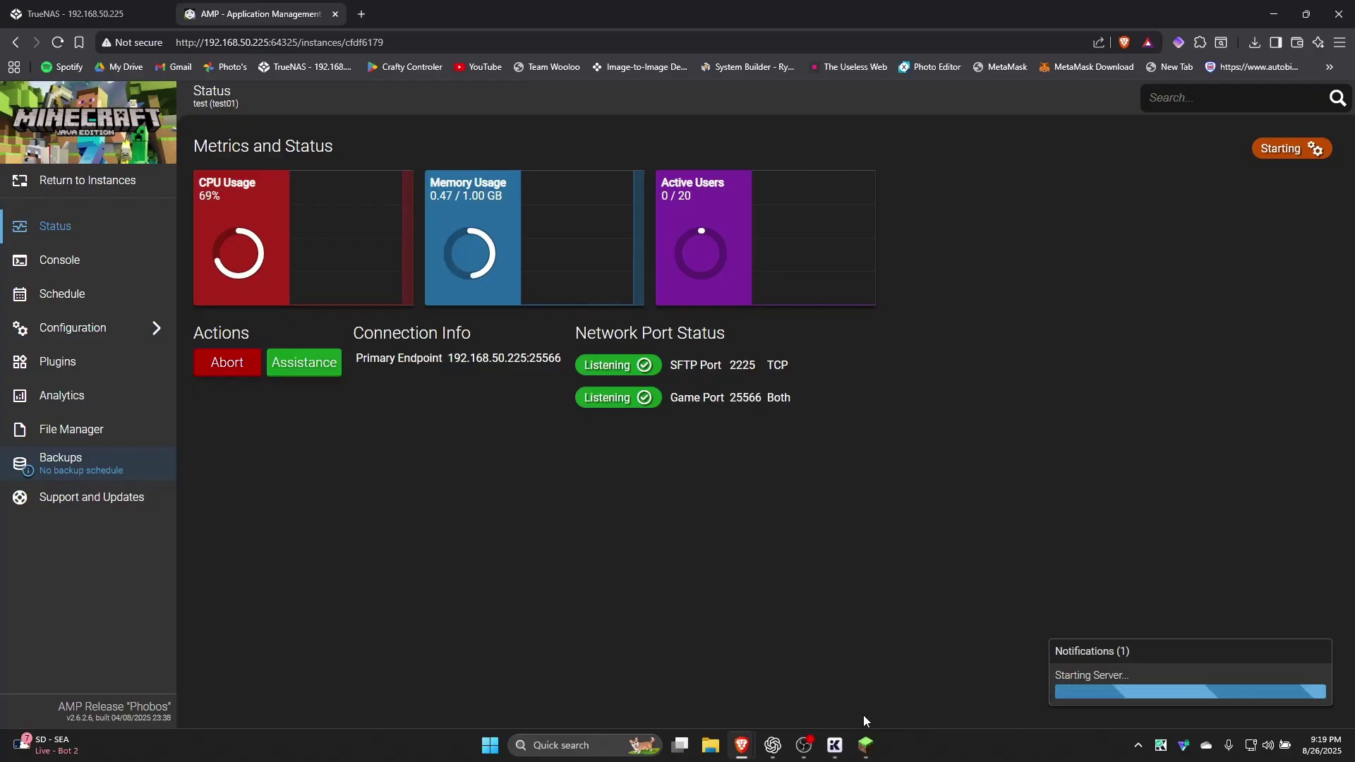
{"action": "left_click", "coordinate": [865, 744]}
{"action": "left_click", "coordinate": [732, 733]}
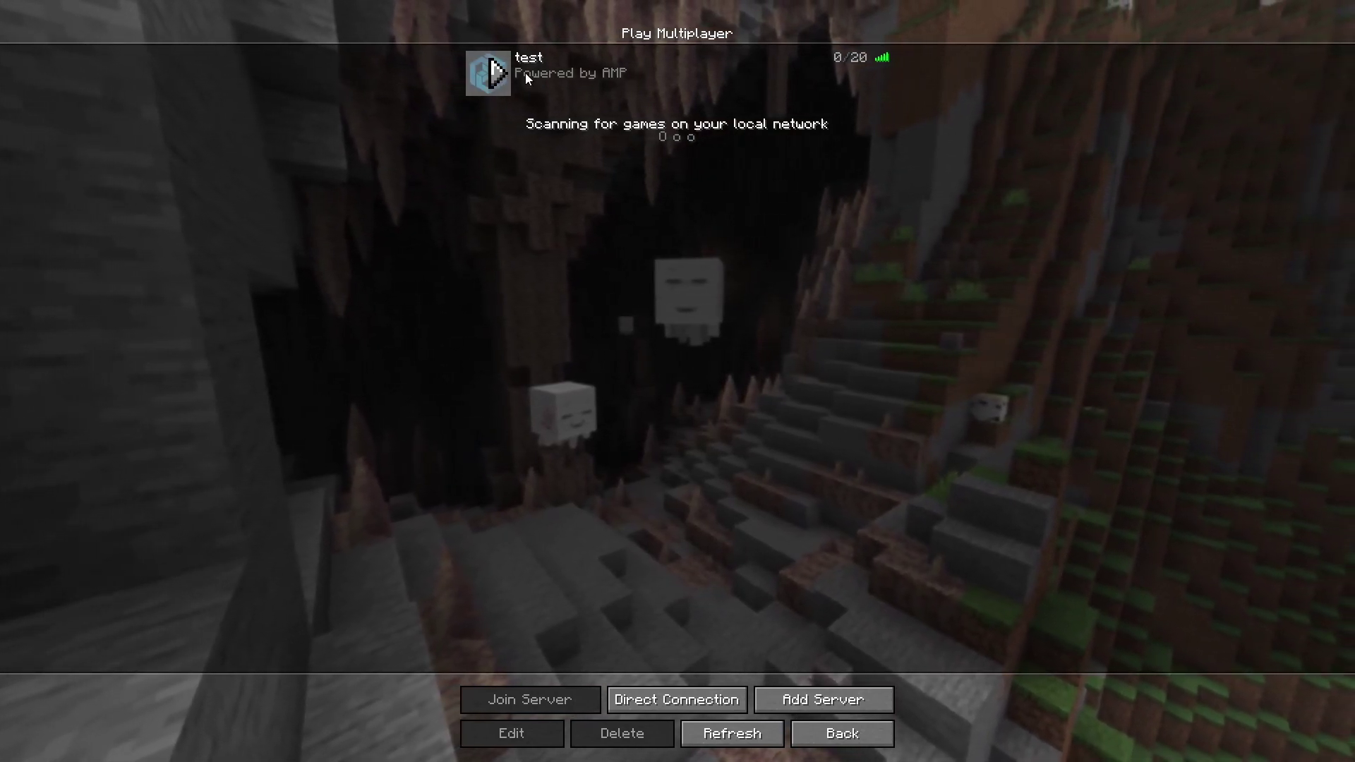
Join the test server and walk across the frozen river in its snowy taiga world
{"action": "left_click", "coordinate": [487, 88]}
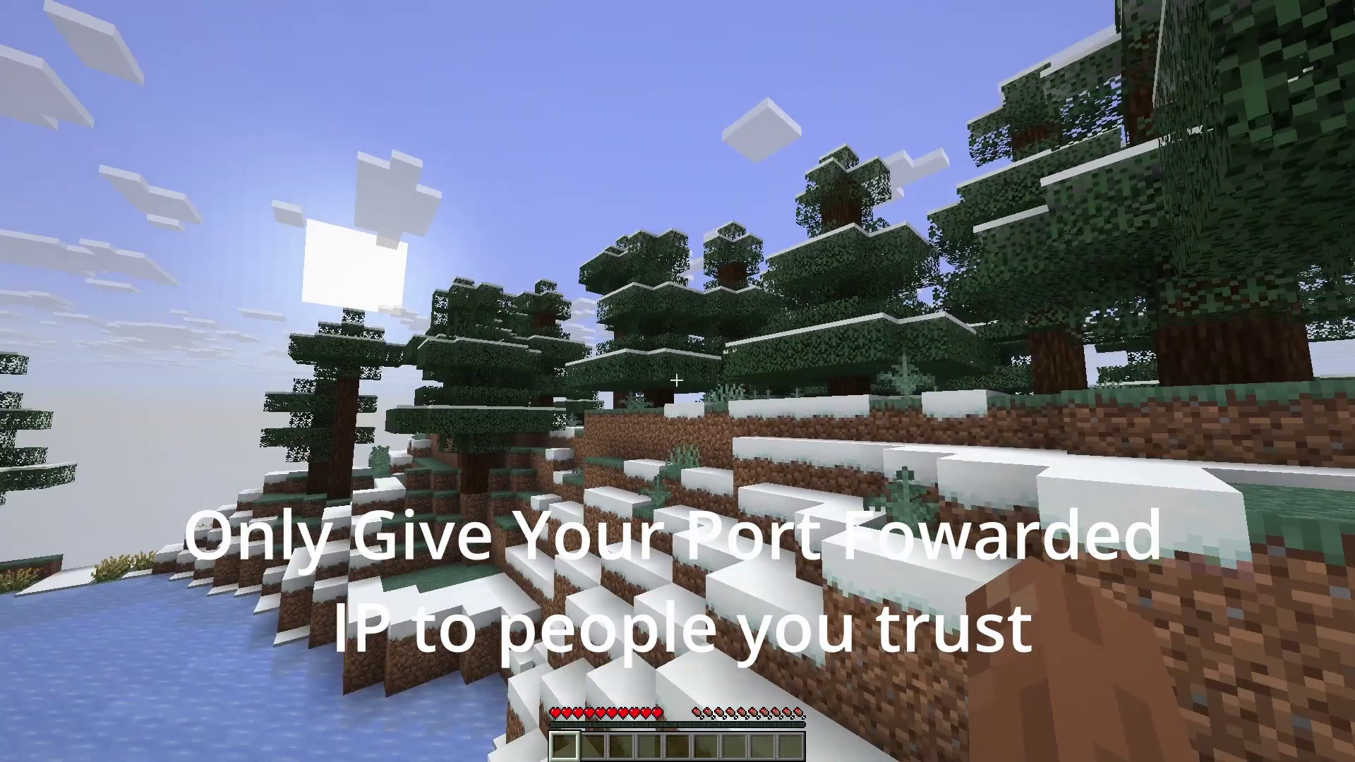
{"action": "key", "text": "w"}
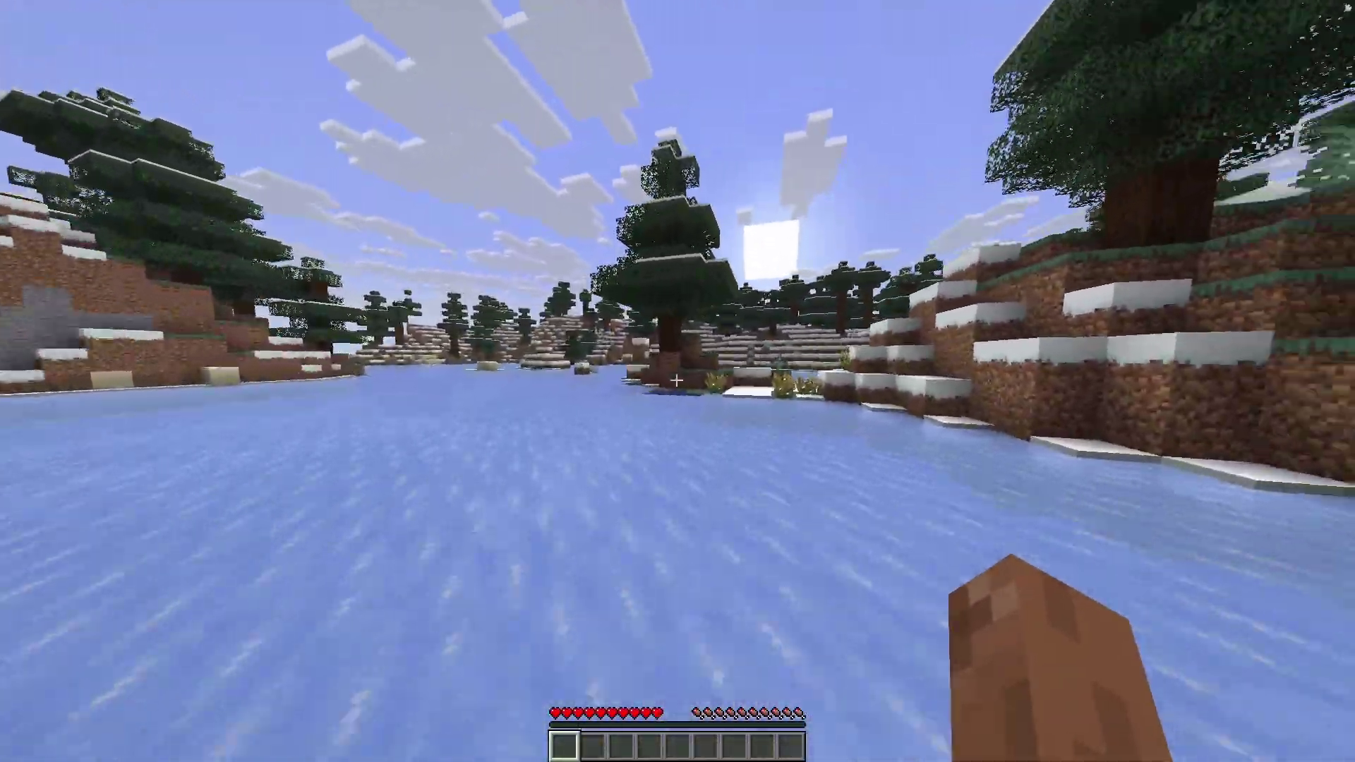
{"action": "key", "text": "w"}
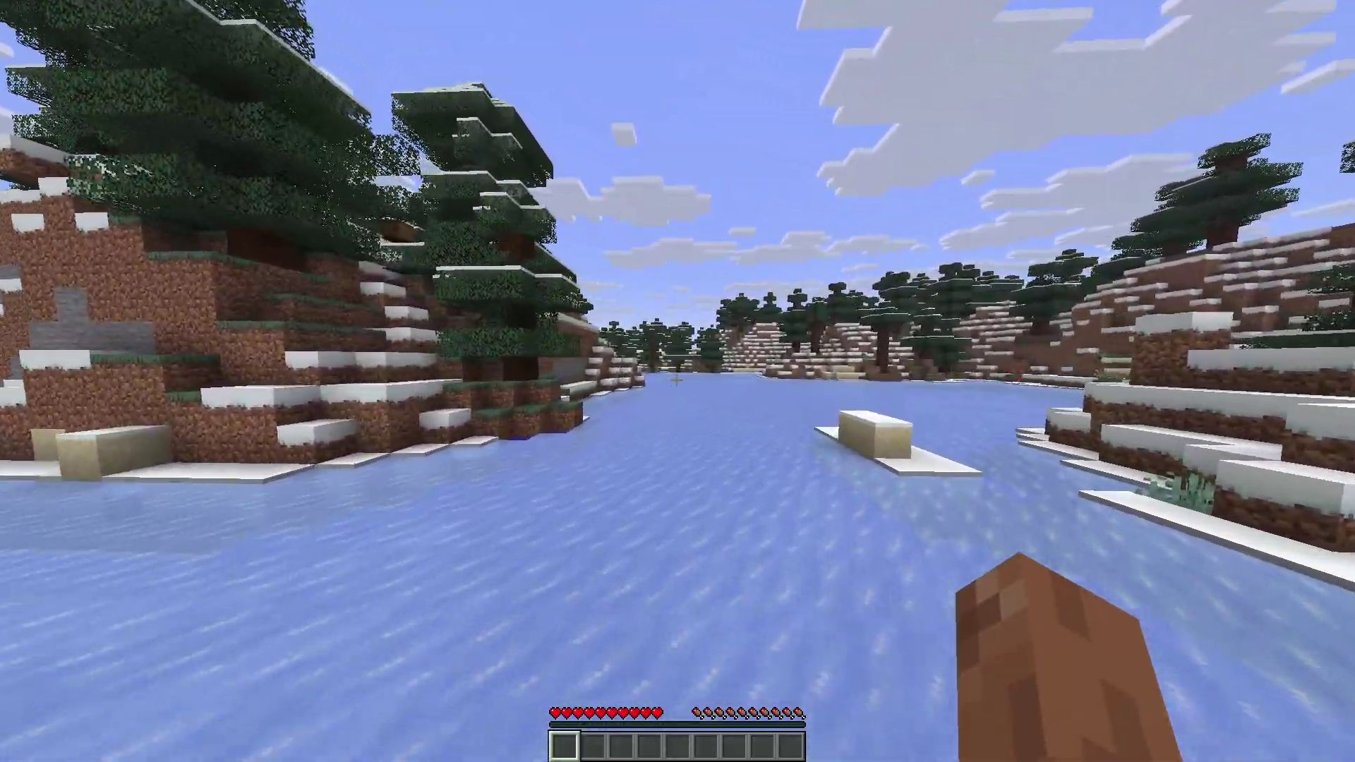
{"action": "key", "text": "w"}
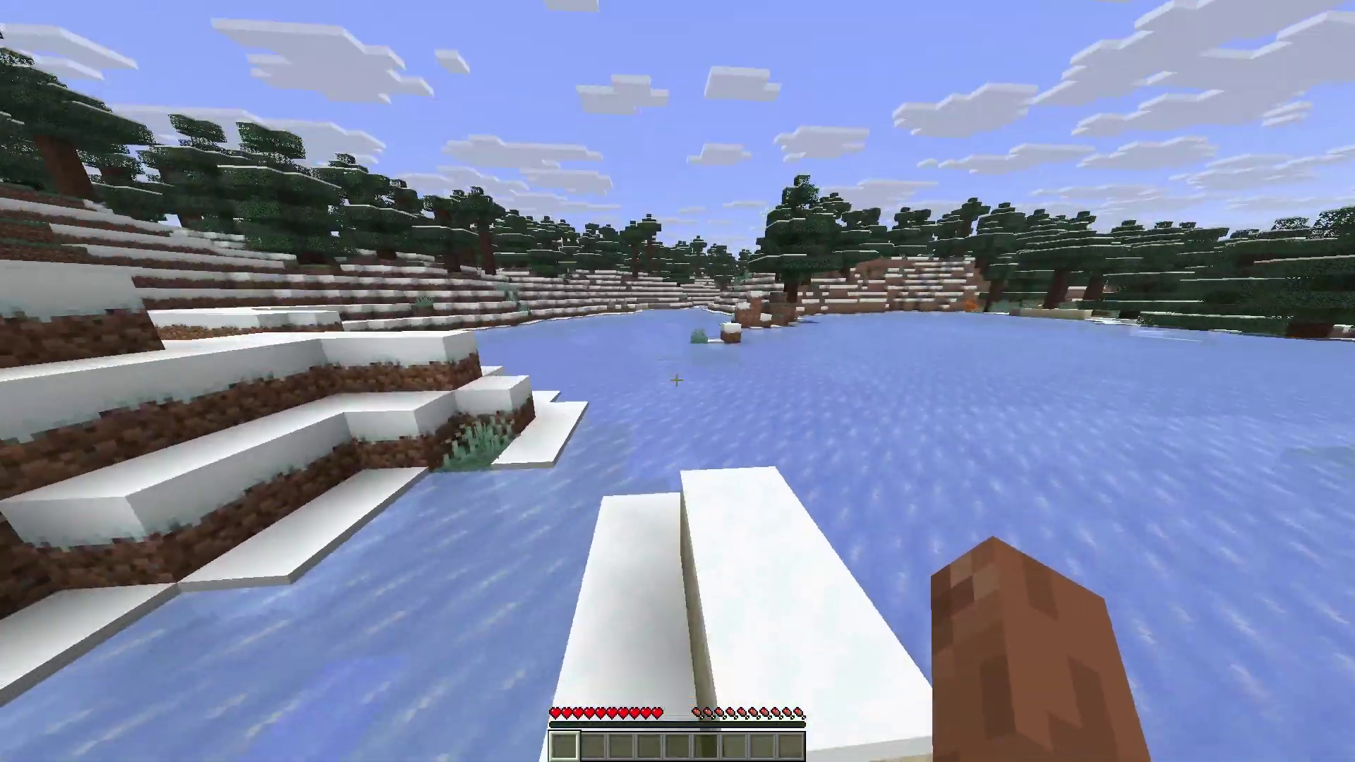
{"action": "key", "text": "w"}
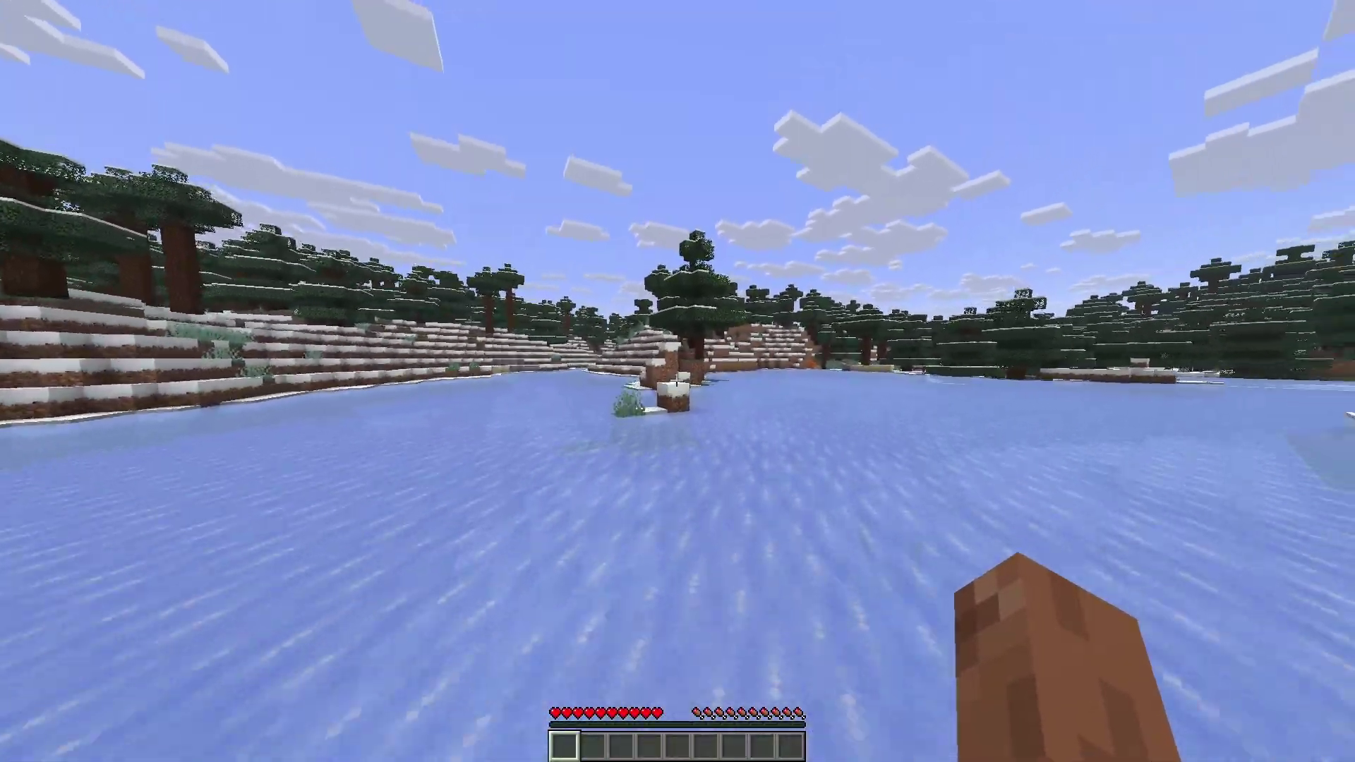
{"action": "key", "text": "w"}
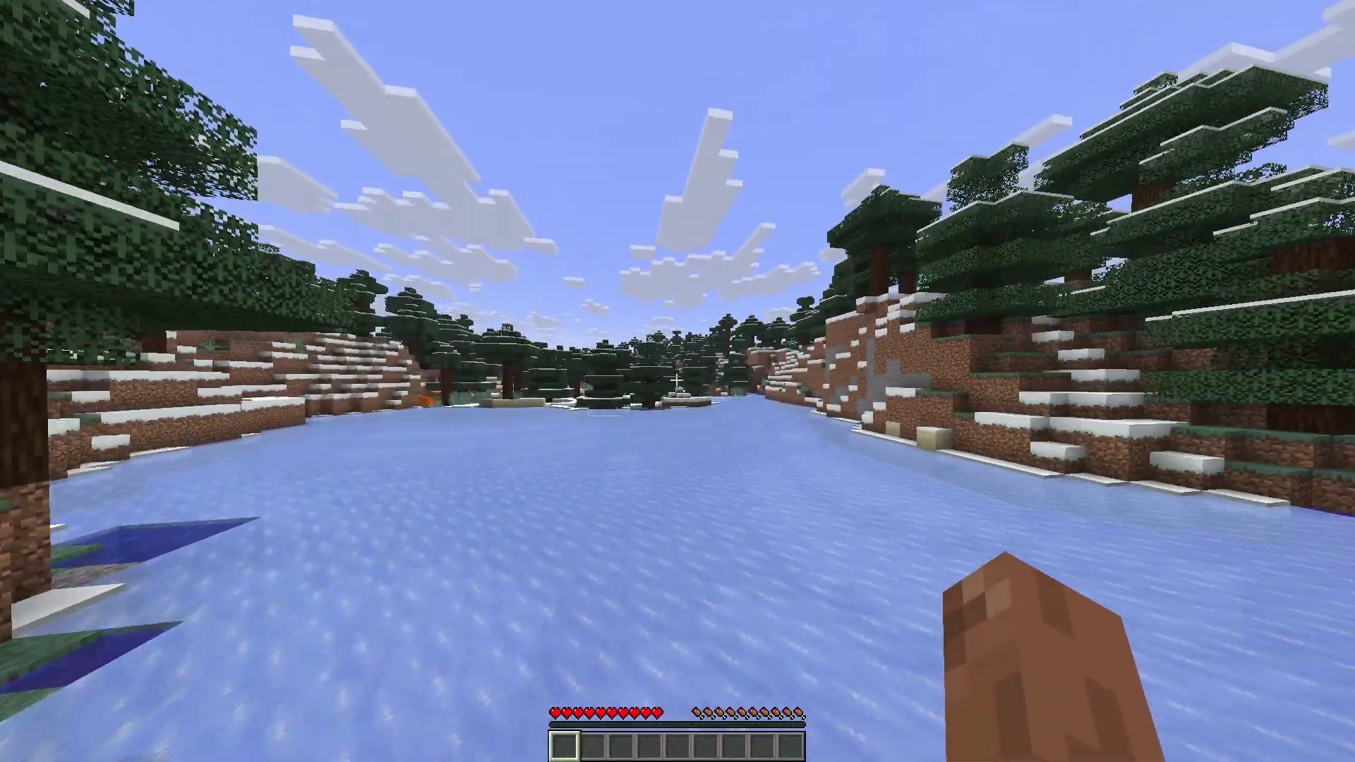
{"action": "key", "text": "alt+Tab"}
{"action": "key", "text": "alt+Tab"}
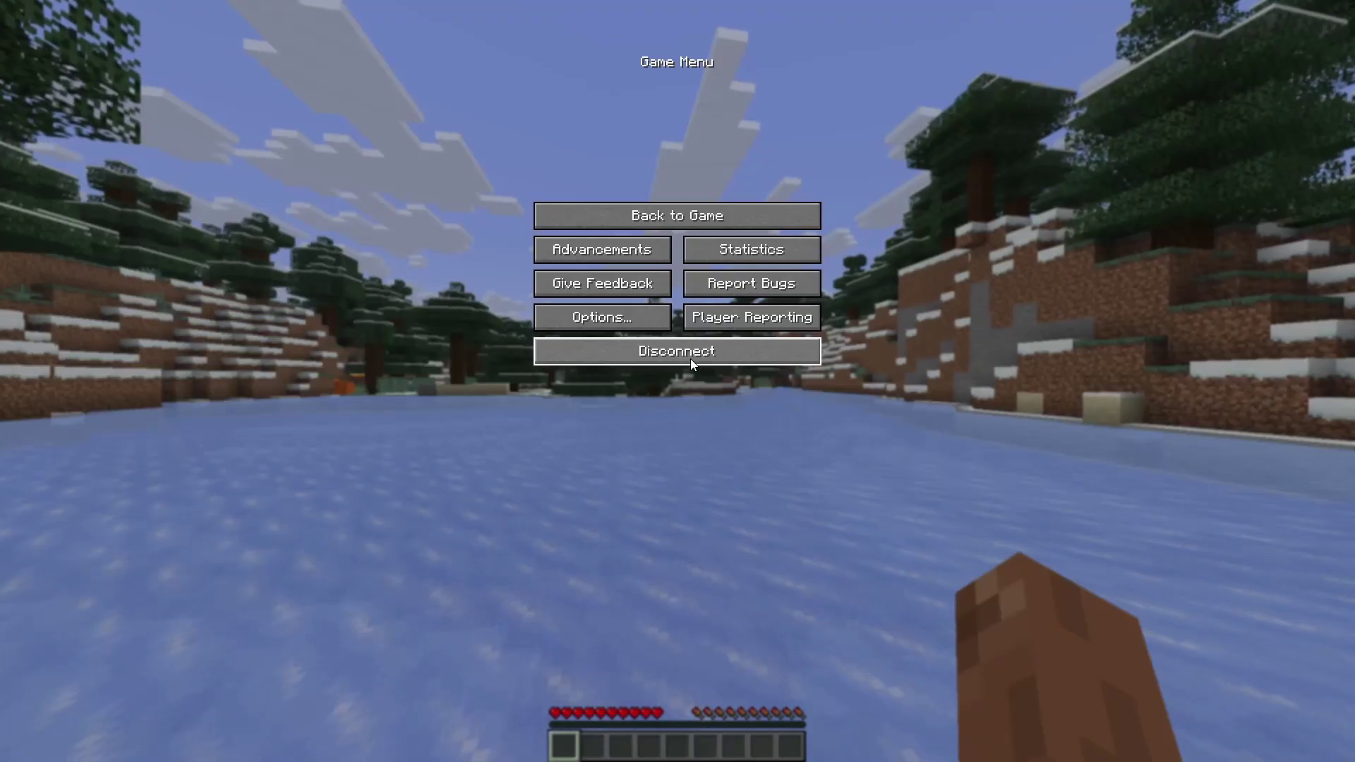
Disconnect from the test server, go back to AMP's instance list, then view TrueNAS installed apps
{"action": "left_click", "coordinate": [690, 358]}
{"action": "key", "text": "alt+Tab"}
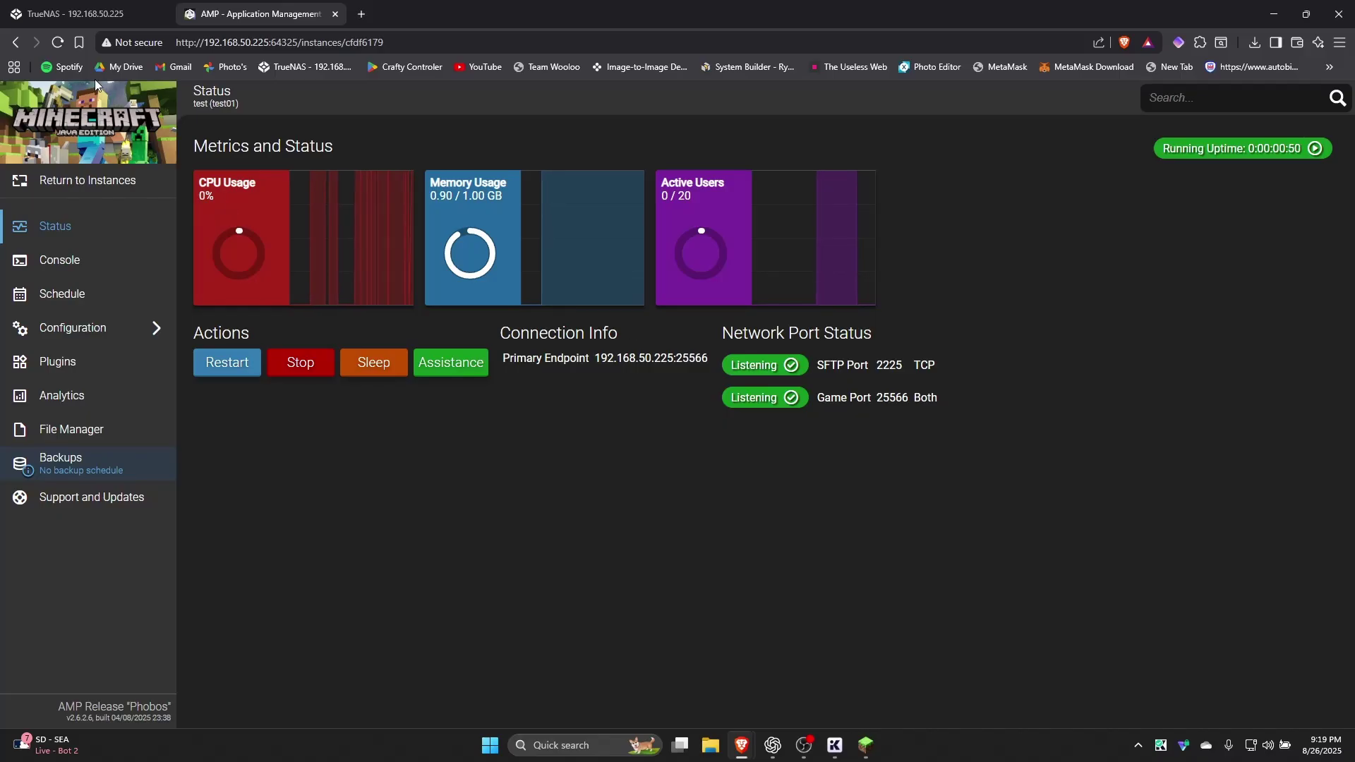
{"action": "left_click", "coordinate": [123, 182]}
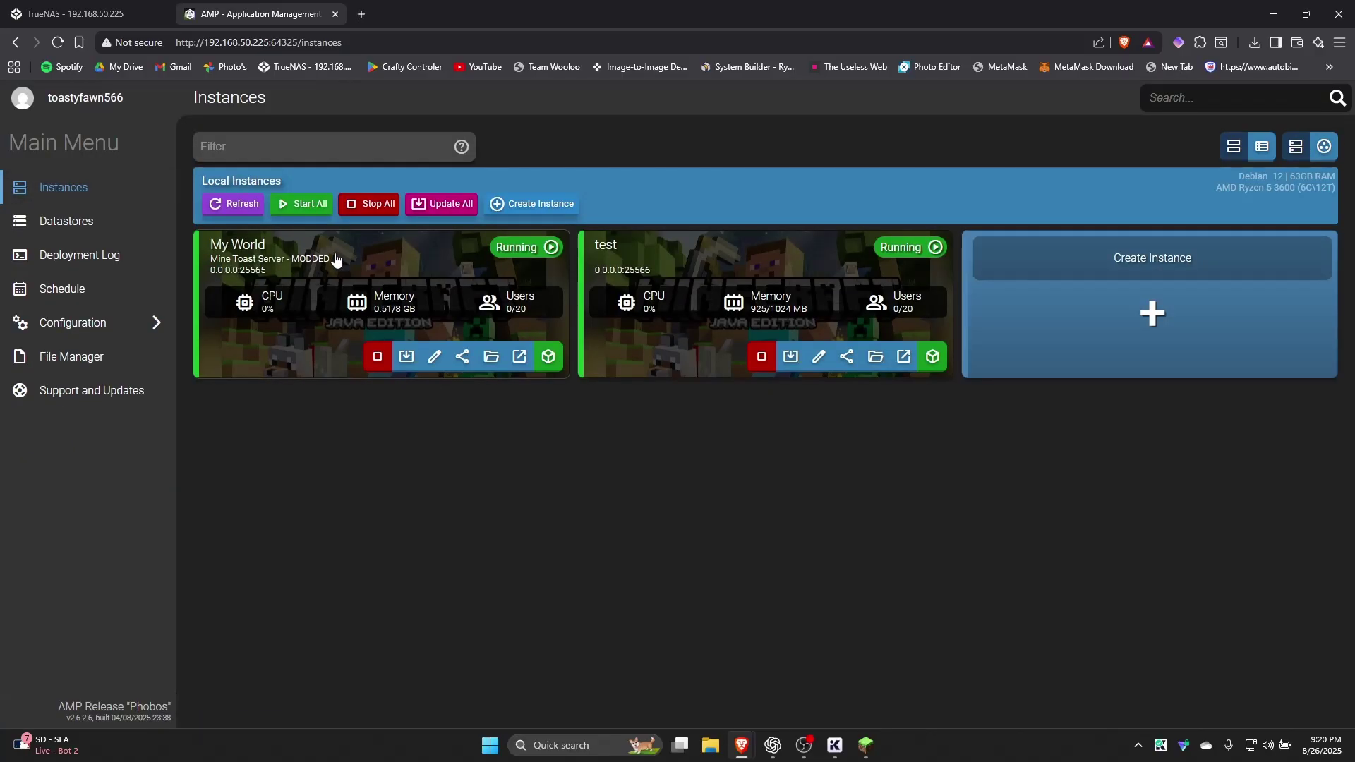
{"action": "left_click", "coordinate": [136, 6]}
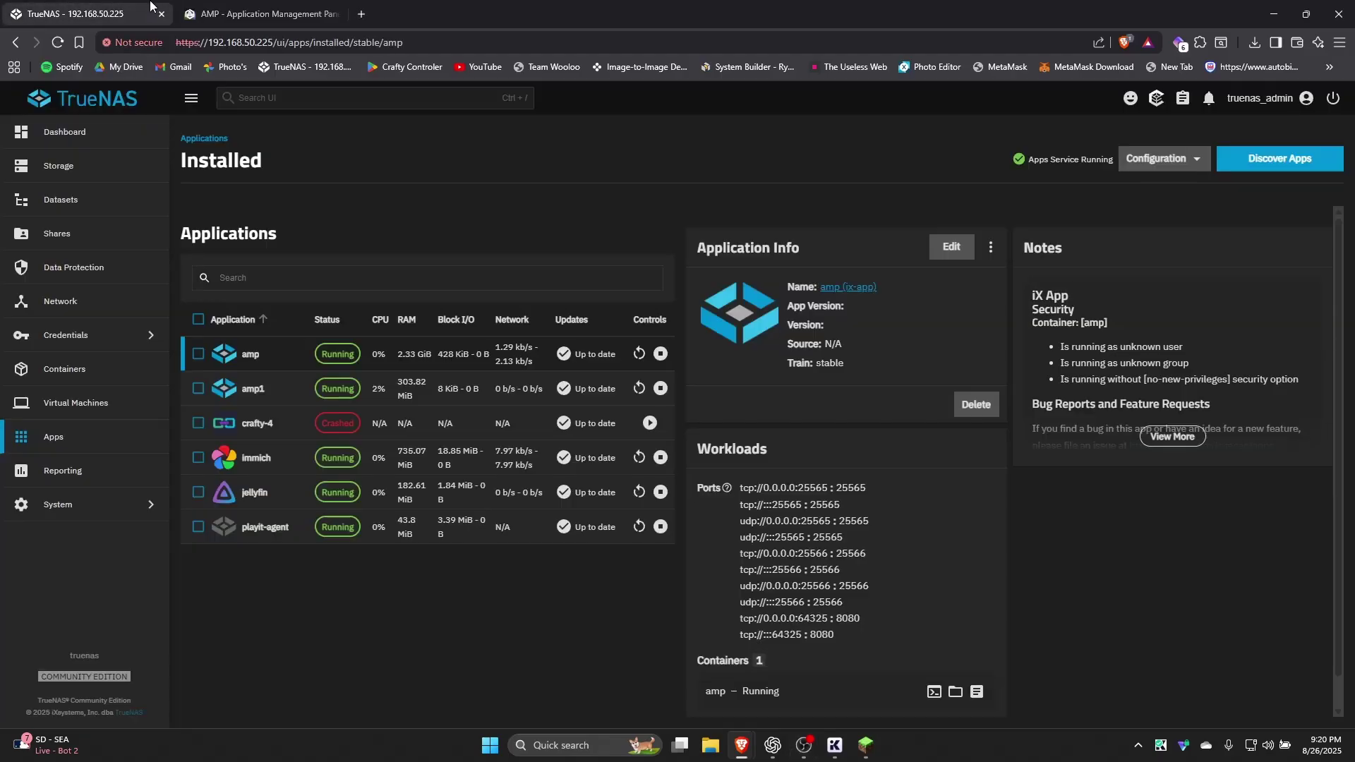